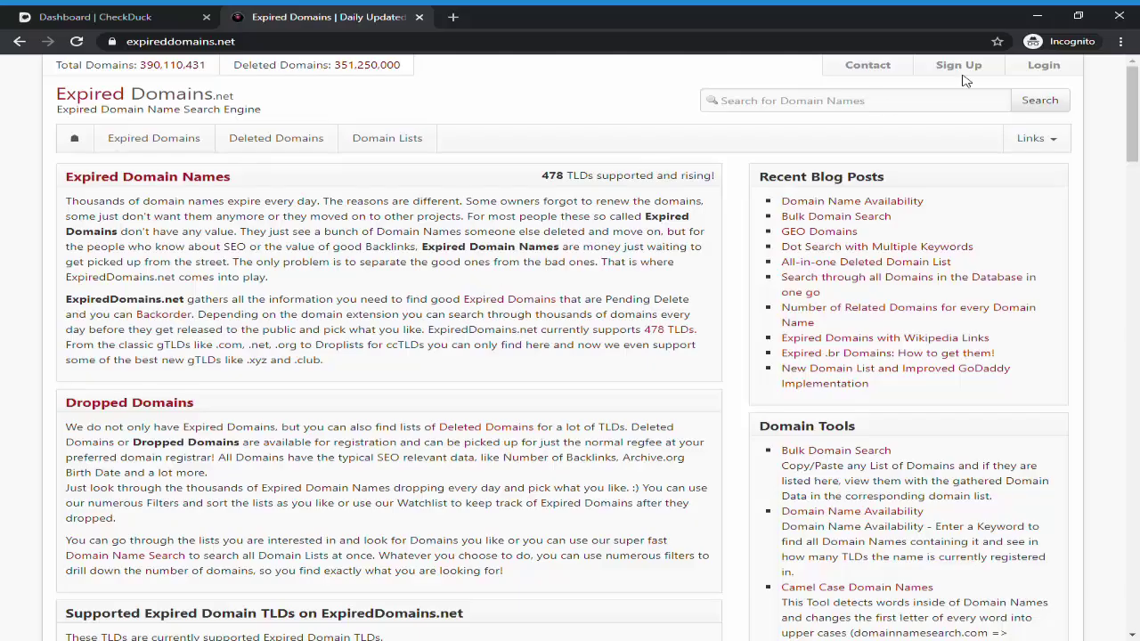
- Log in to the ExpiredDomains.net member area with the account's saved username and password
left_click(1033, 76)
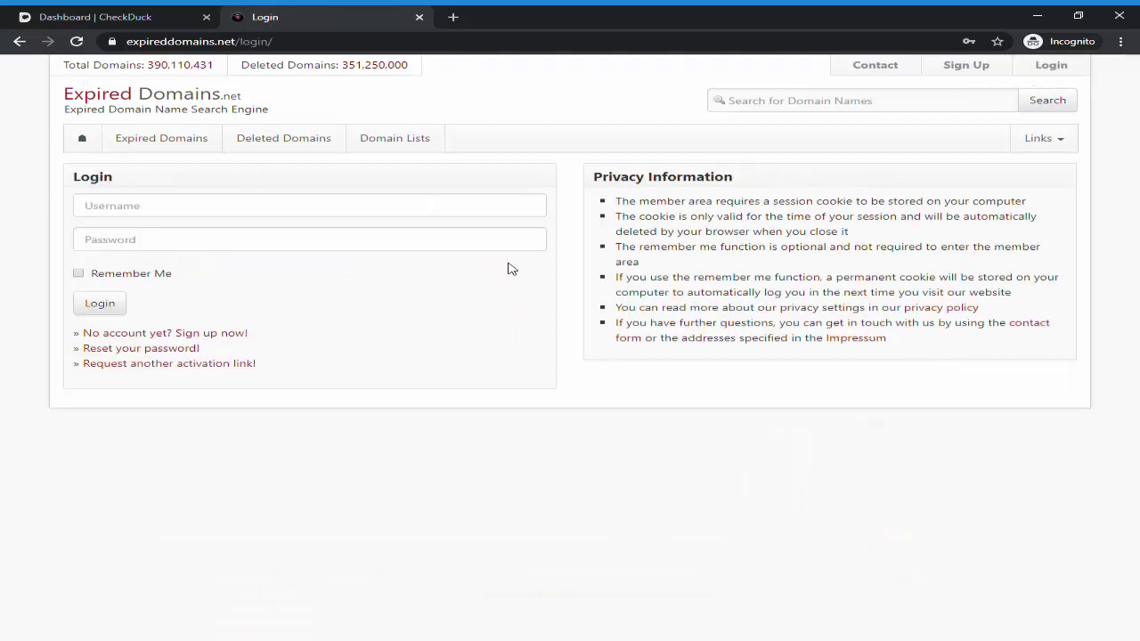
left_click(437, 218)
left_click(181, 239)
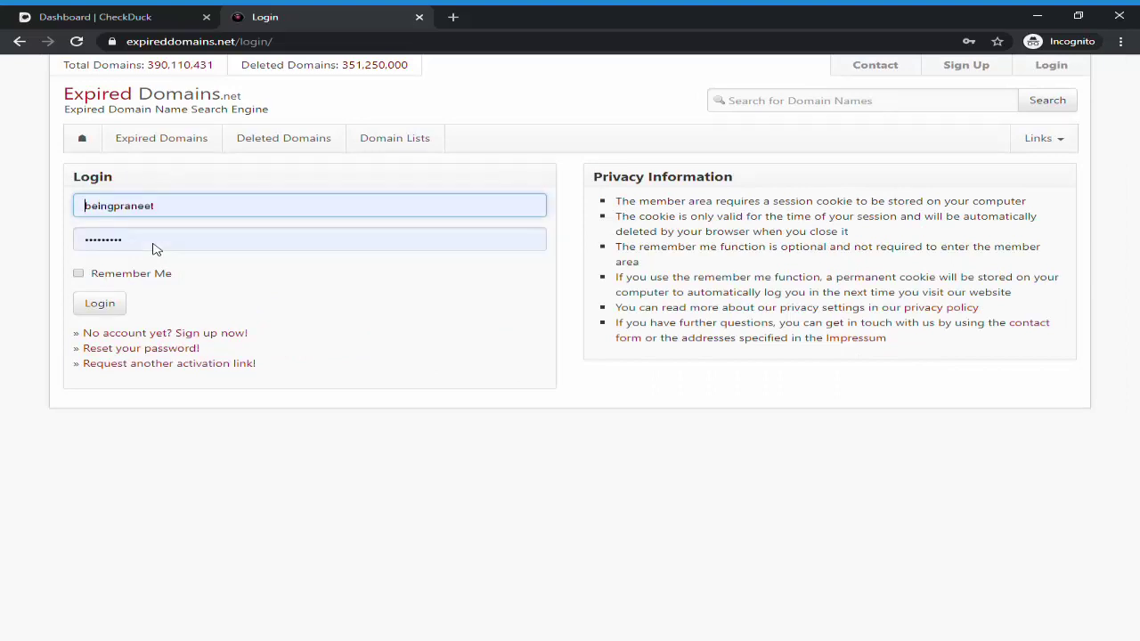
left_click(101, 306)
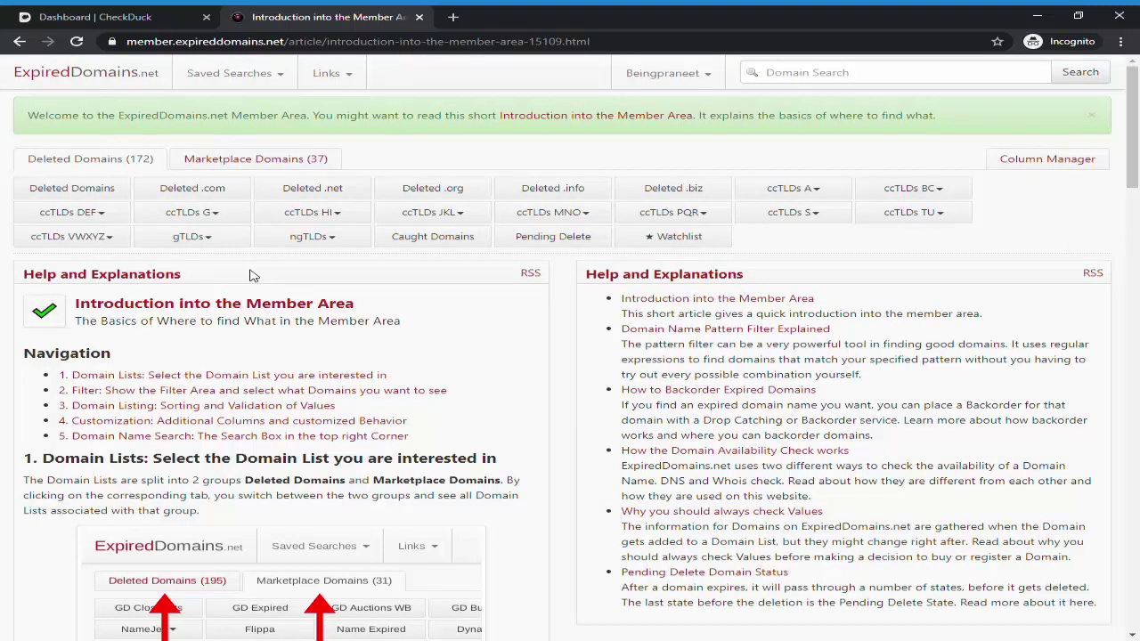
- Open the combined deleted domains list and examine the extensions offered in the ccTLD, gTLD and ngTLD groups
left_click(75, 190)
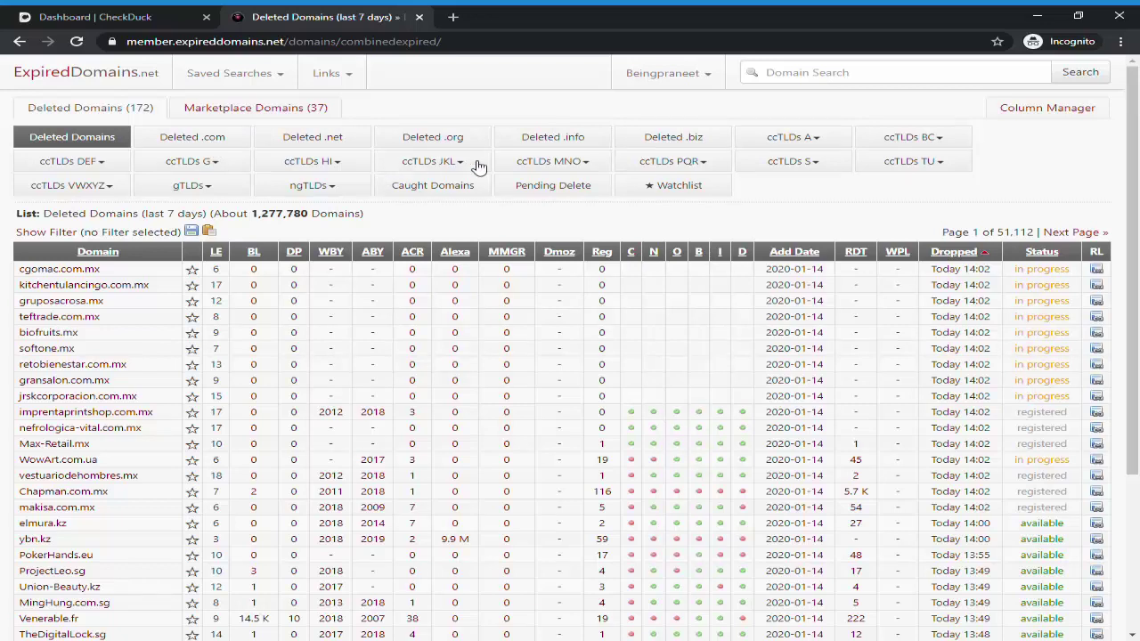
left_click(905, 143)
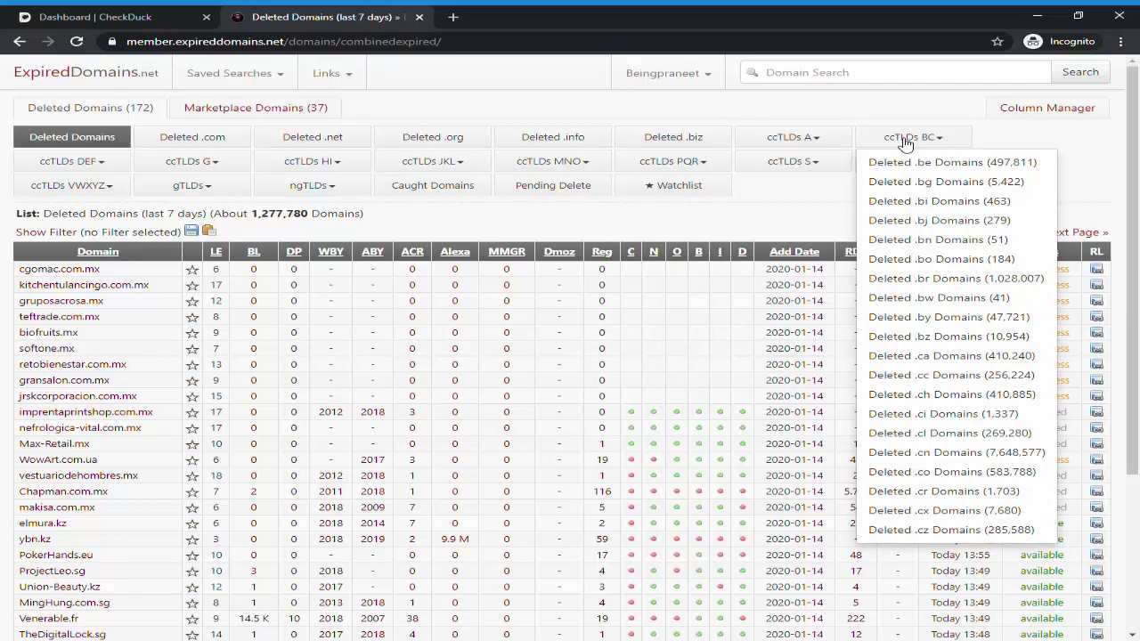
left_click(294, 166)
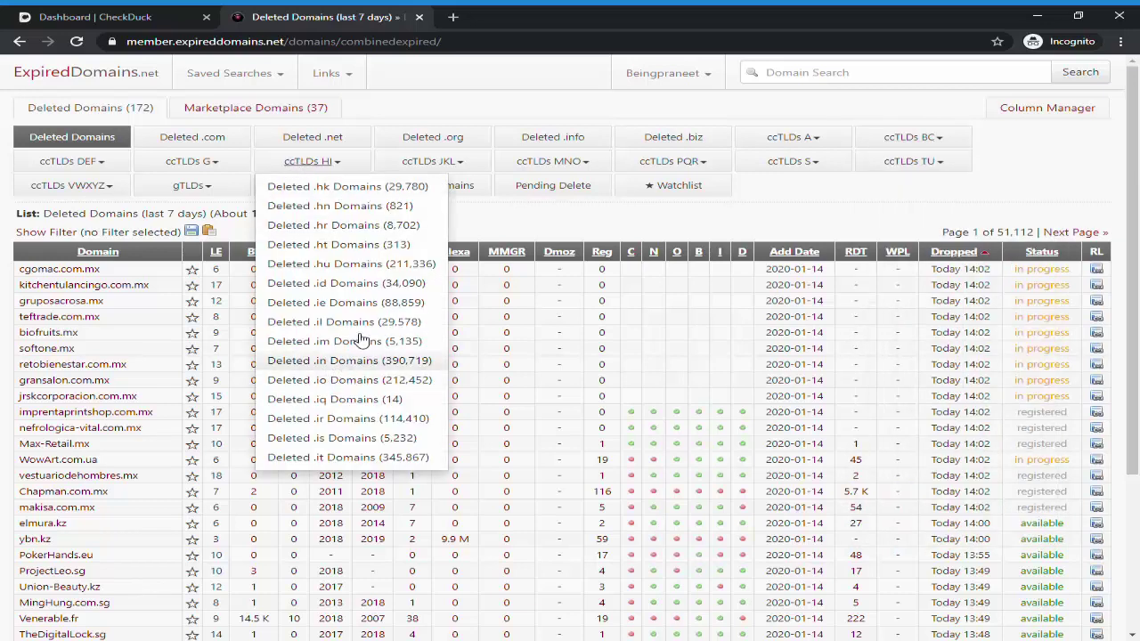
left_click(501, 230)
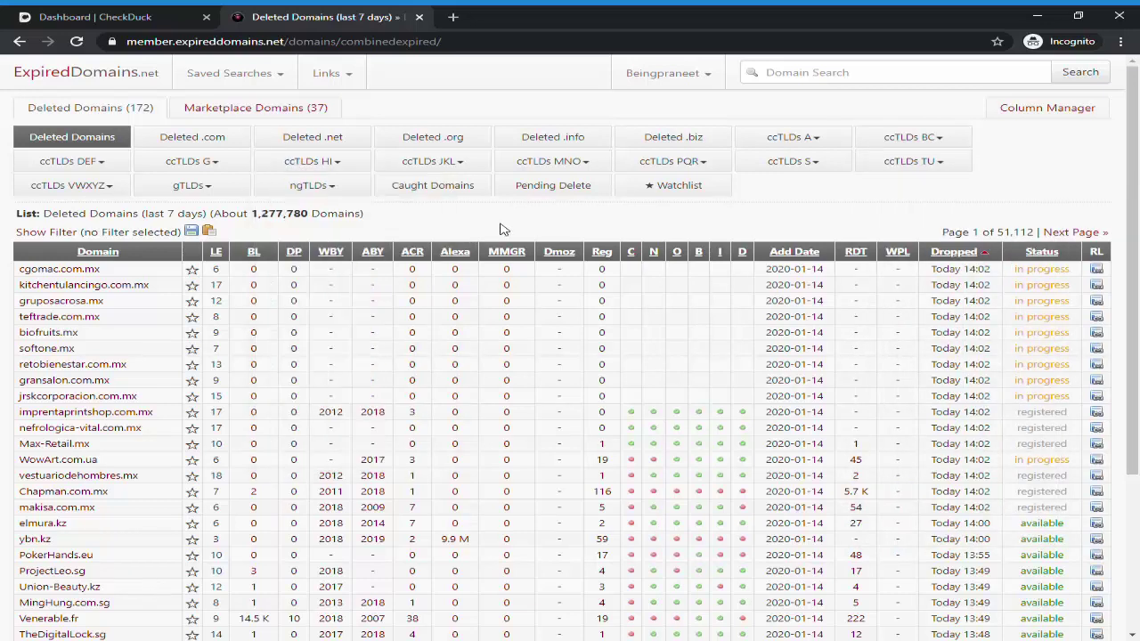
left_click(295, 189)
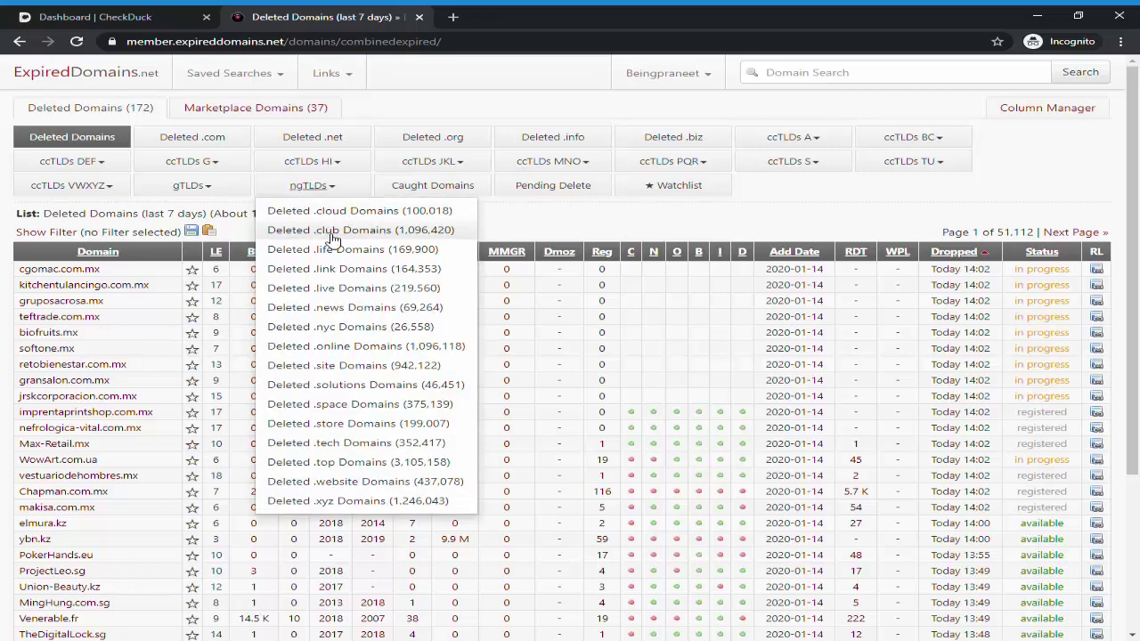
left_click(228, 192)
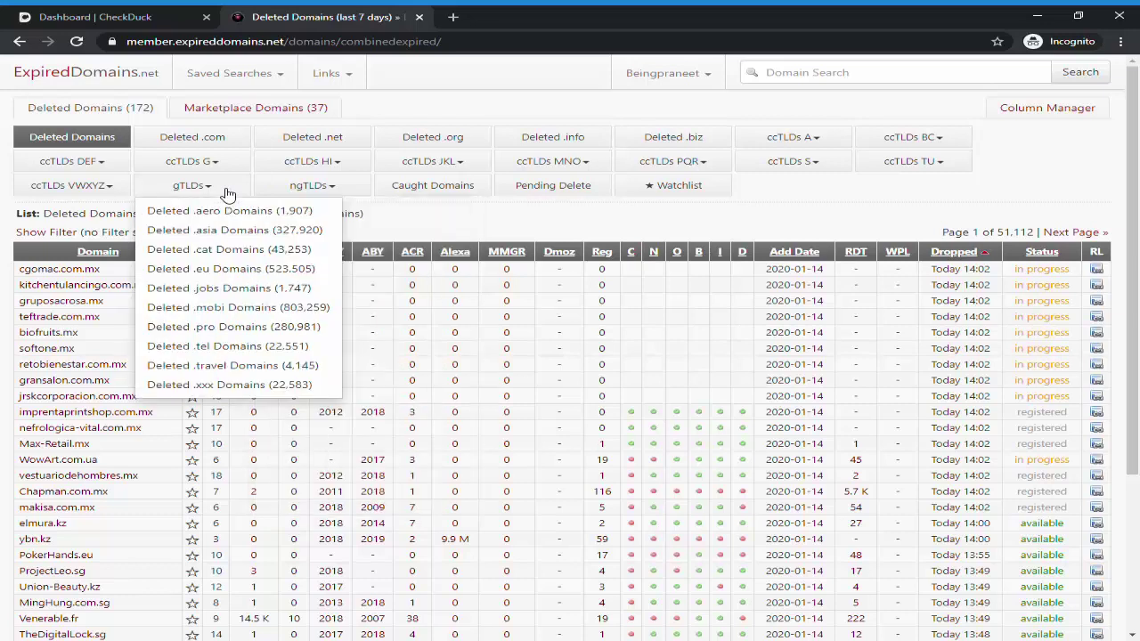
left_click(114, 189)
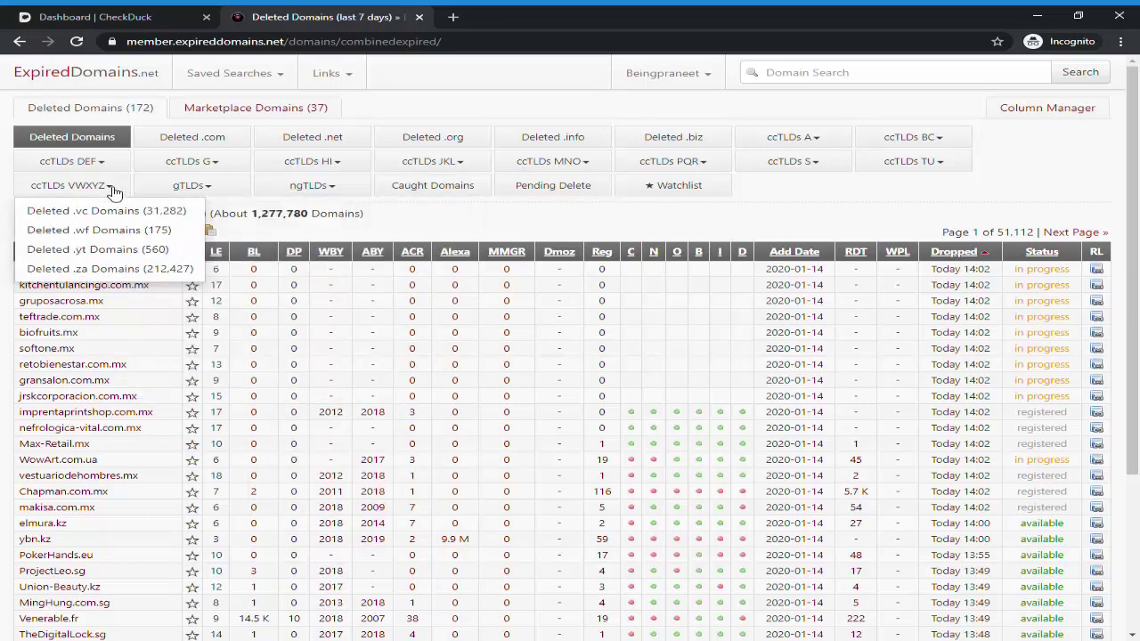
left_click(698, 166)
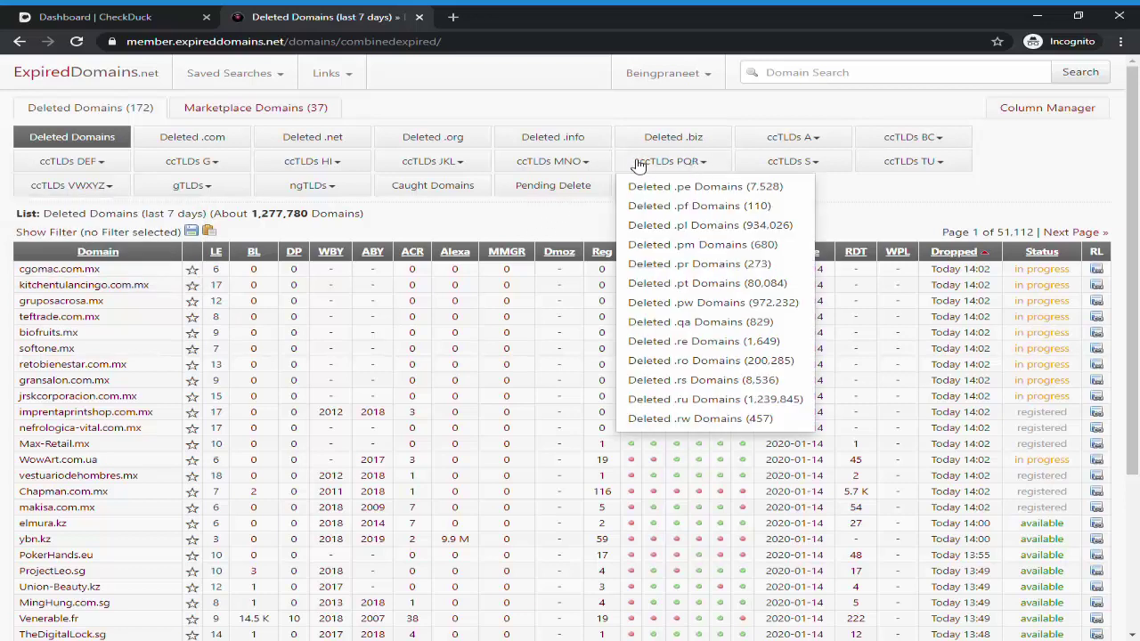
left_click(601, 162)
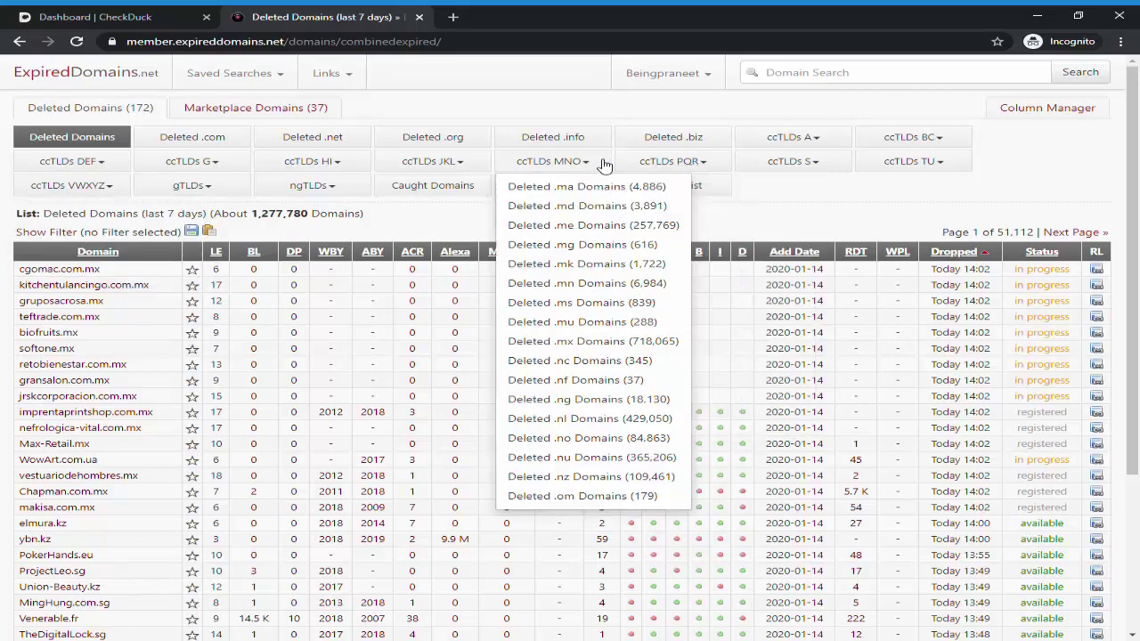
left_click(949, 169)
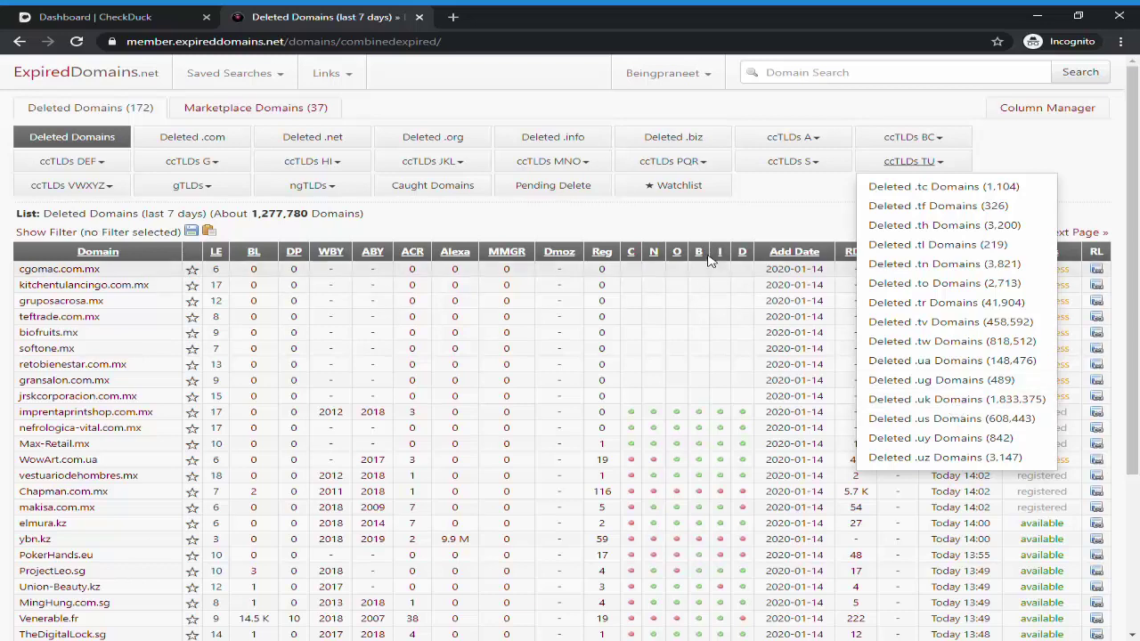
left_click(698, 229)
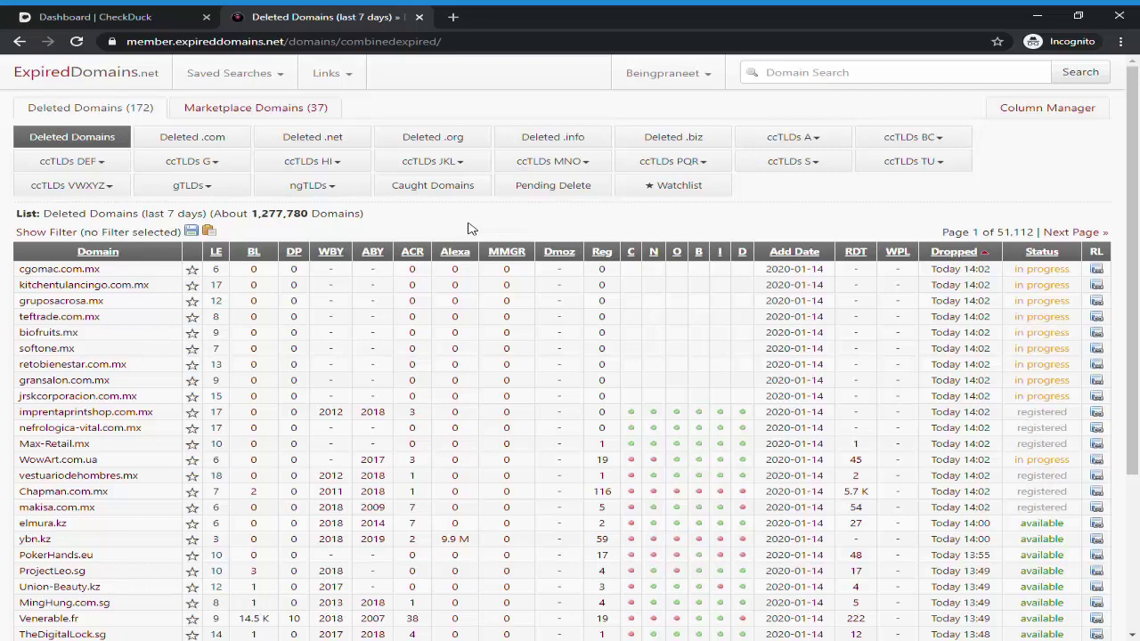
- List the deleted .com domains and set the domain name whitelist filter to names containing "health"
left_click(194, 142)
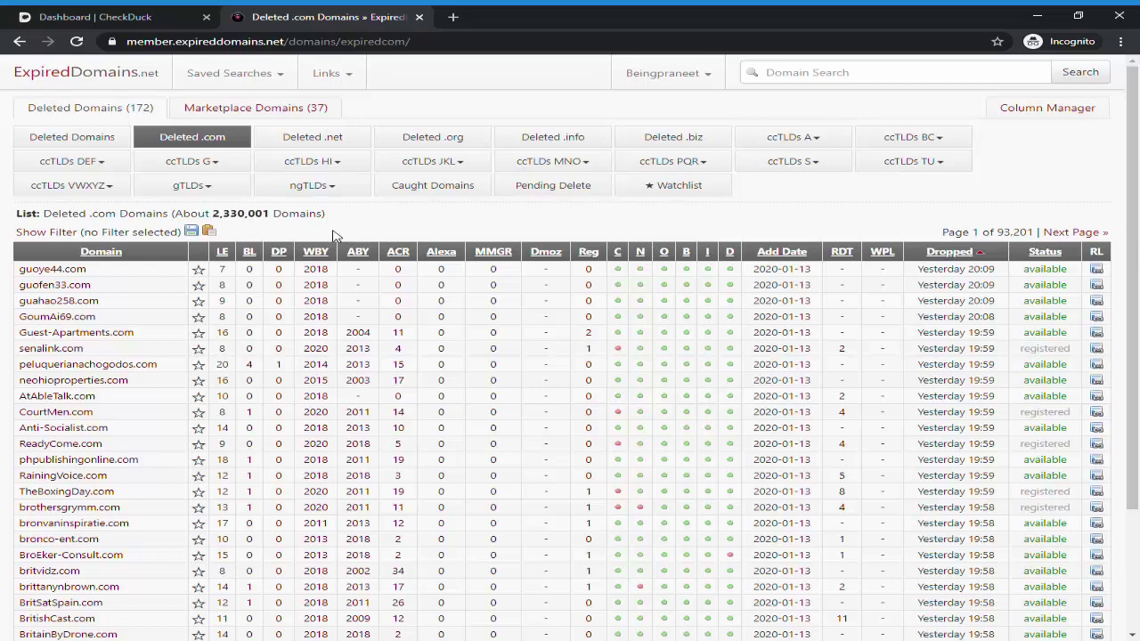
left_click(40, 235)
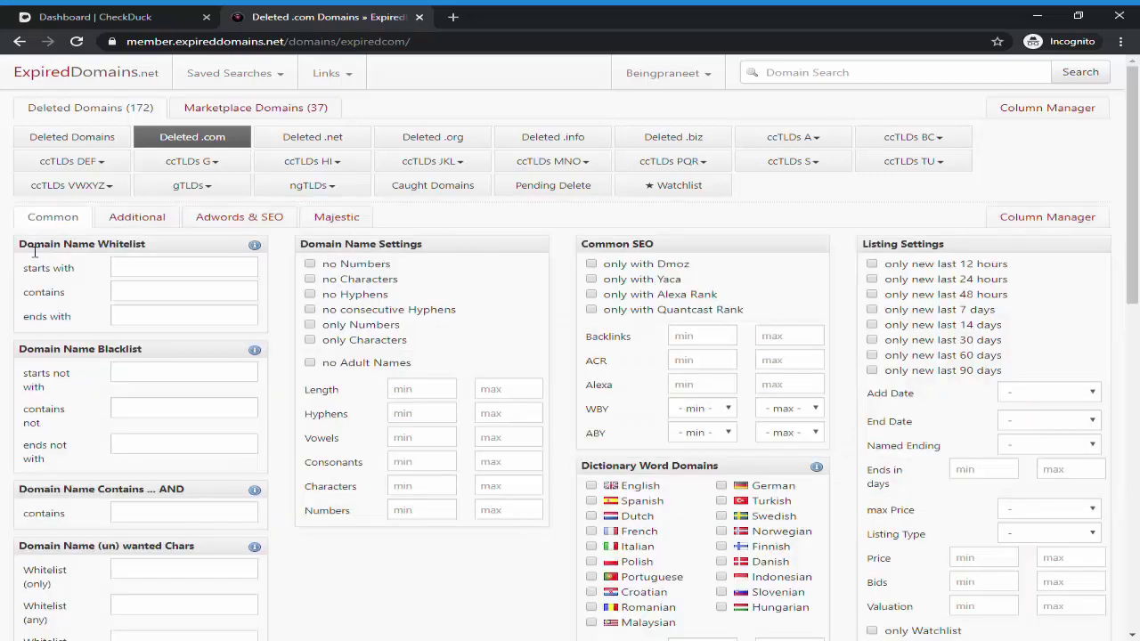
left_click_drag(19, 246, 136, 249)
left_click_drag(27, 297, 80, 304)
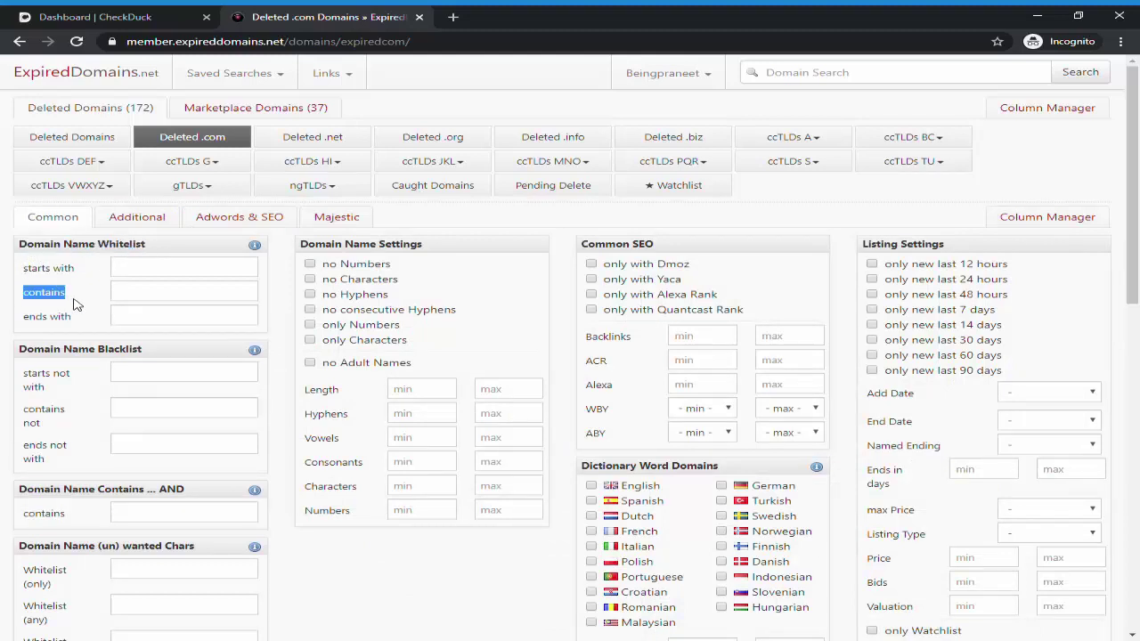
left_click(155, 300)
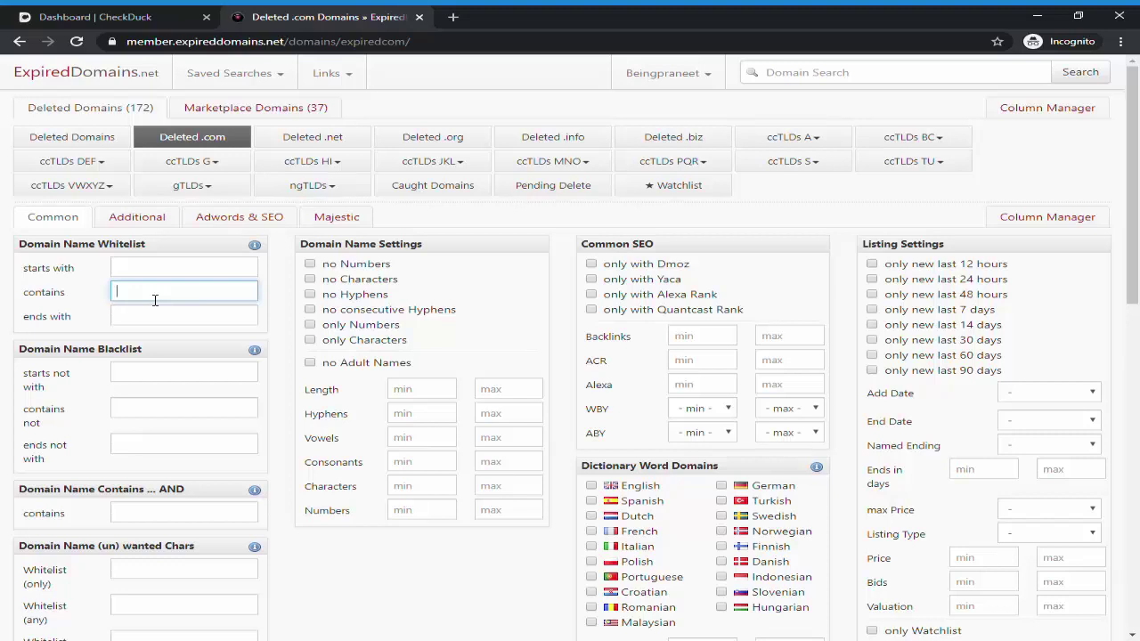
type("health")
- Examine the remaining common filter options for the deleted .com domains, including name, SEO, language and listing settings
scroll(352, 478, "down", 1)
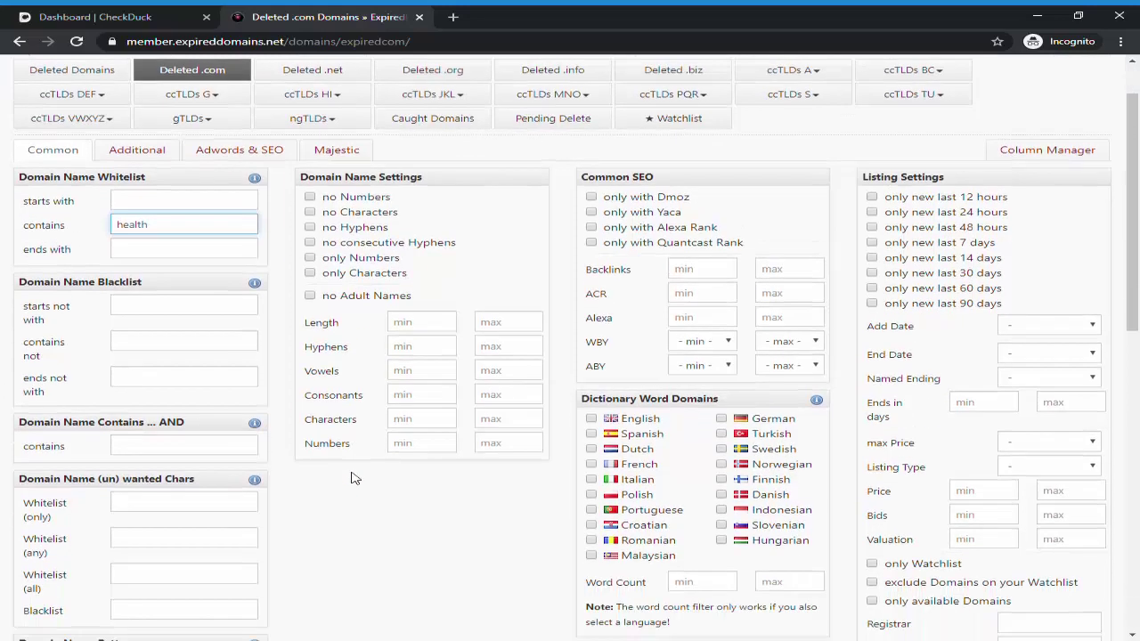
scroll(352, 479, "down", 1)
left_click(353, 478)
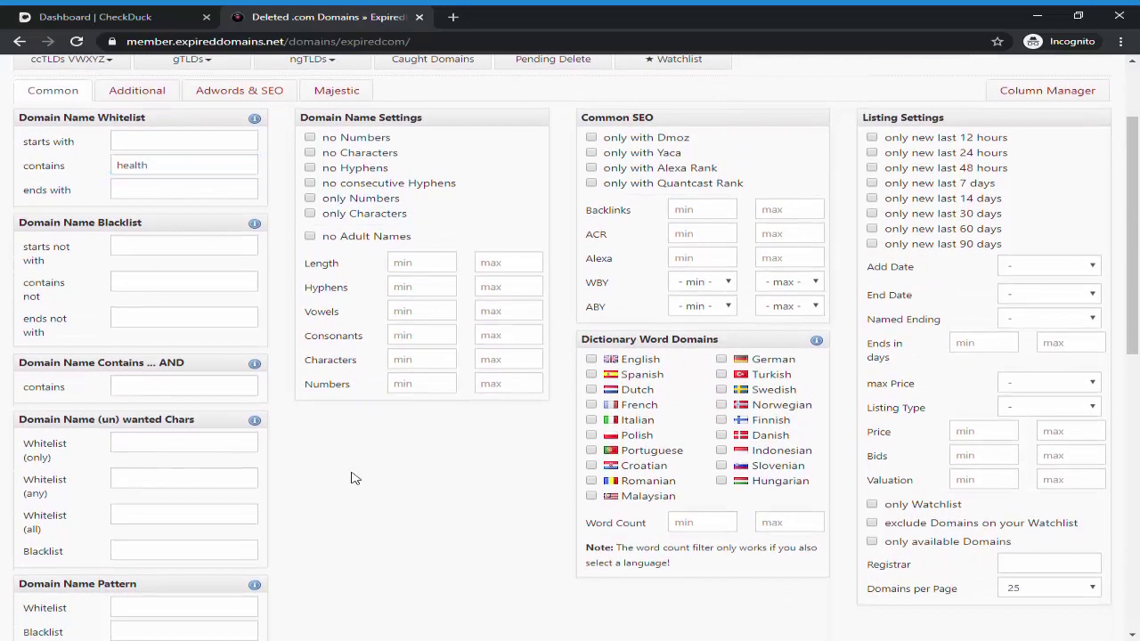
scroll(353, 479, "up", 1)
scroll(353, 479, "down", 2)
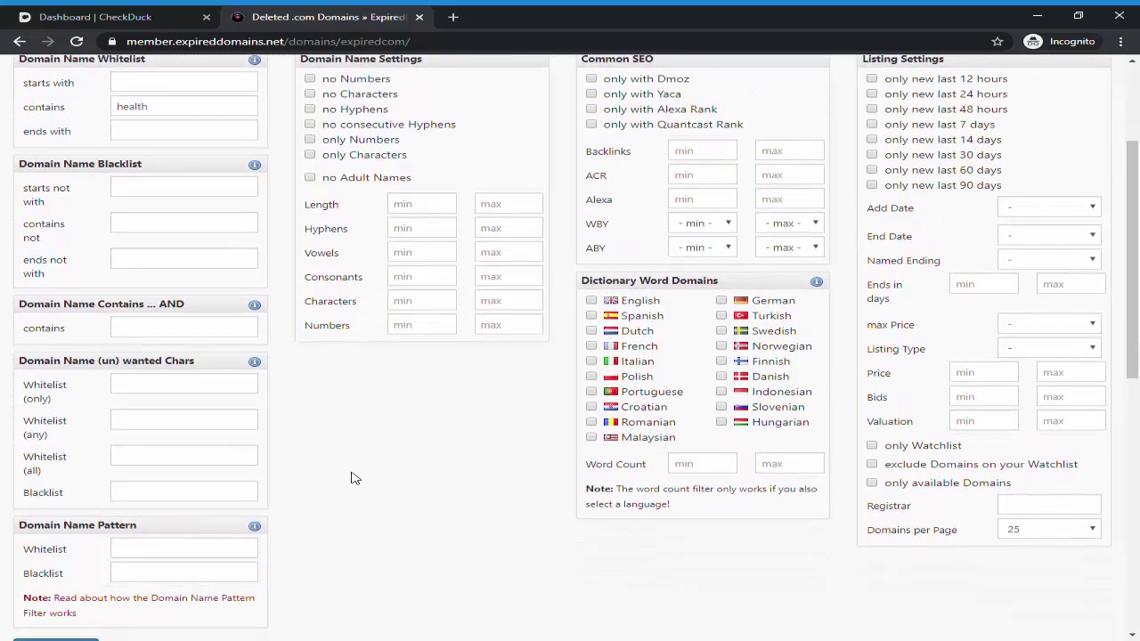
scroll(353, 478, "down", 2)
scroll(352, 478, "up", 3)
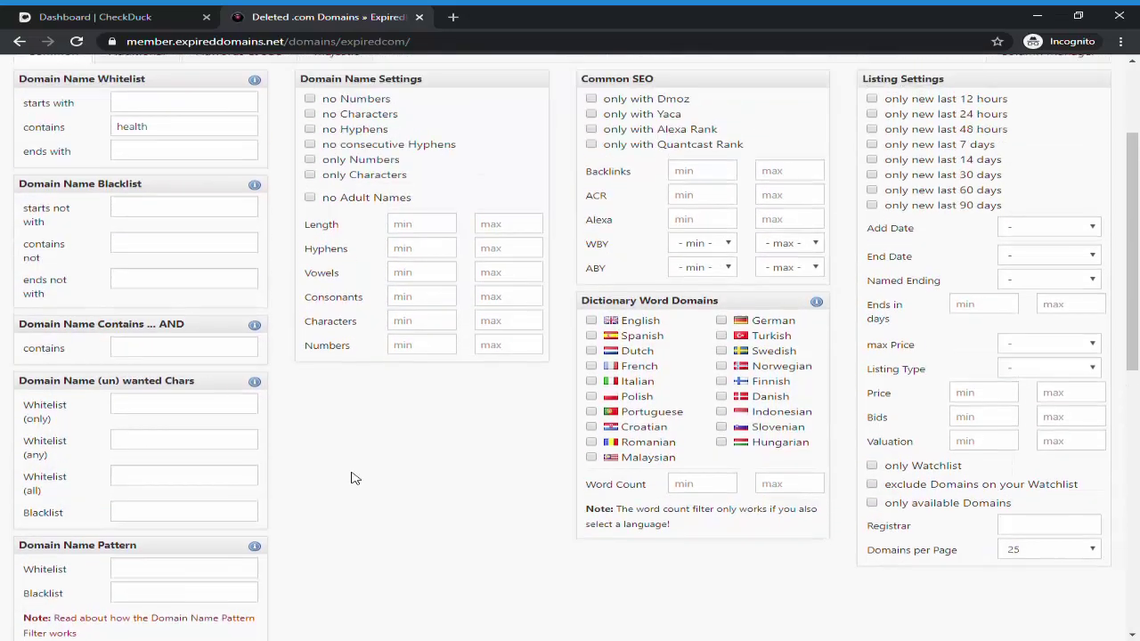
scroll(352, 478, "up", 1)
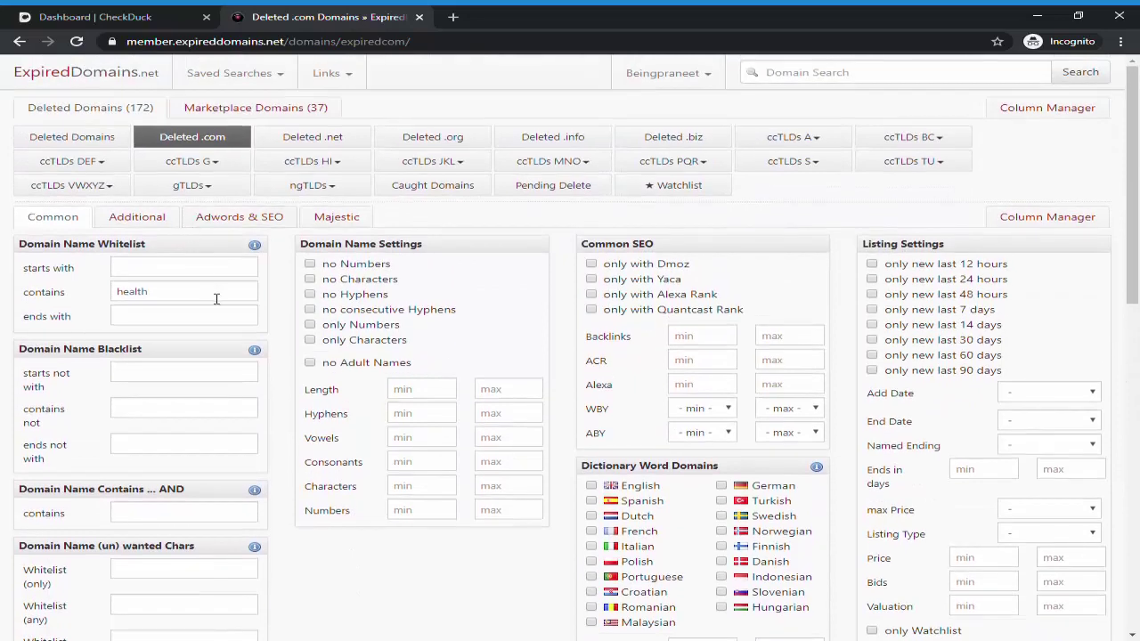
- Exclude domain names with numbers or hyphens and apply the filter to the deleted .com list
left_click(331, 265)
scroll(309, 296, "down", 2)
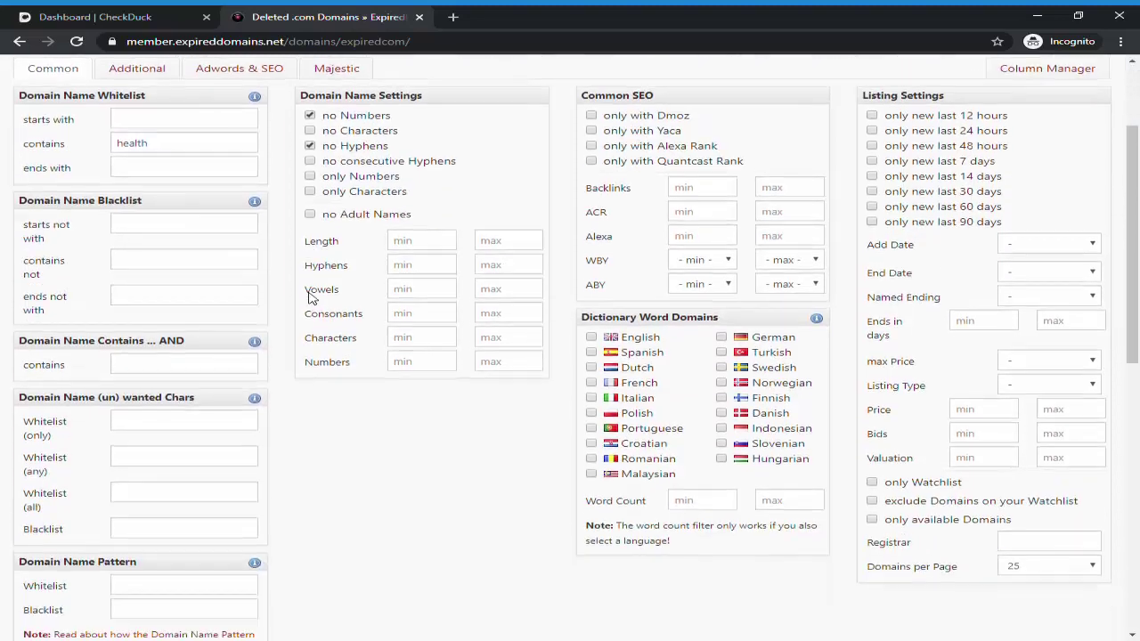
left_click(310, 297)
scroll(310, 297, "down", 2)
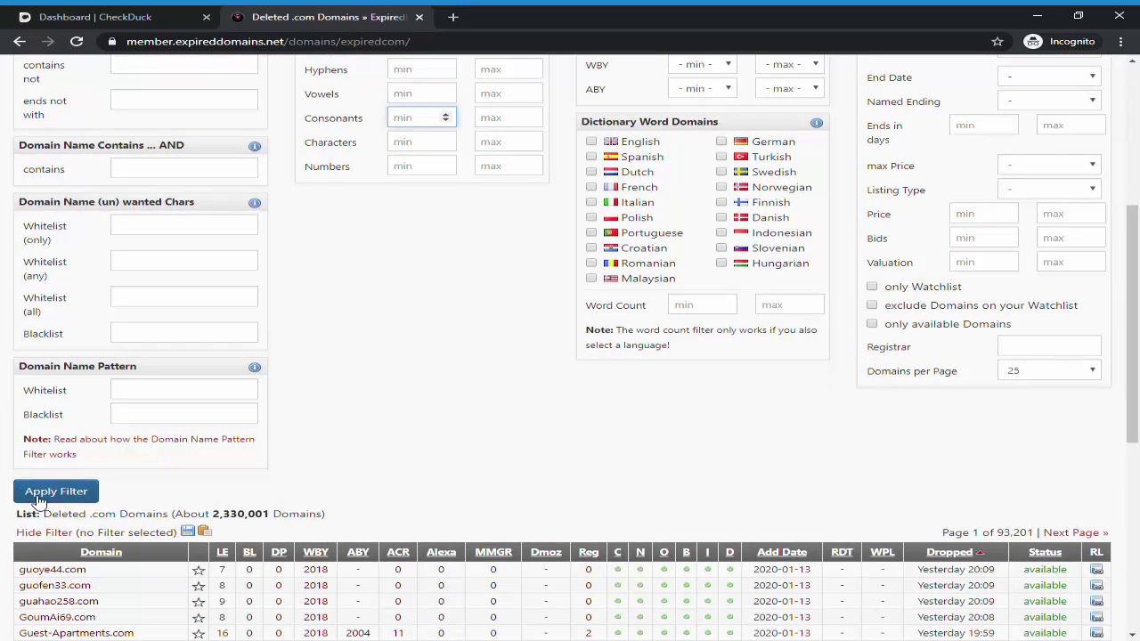
left_click(38, 501)
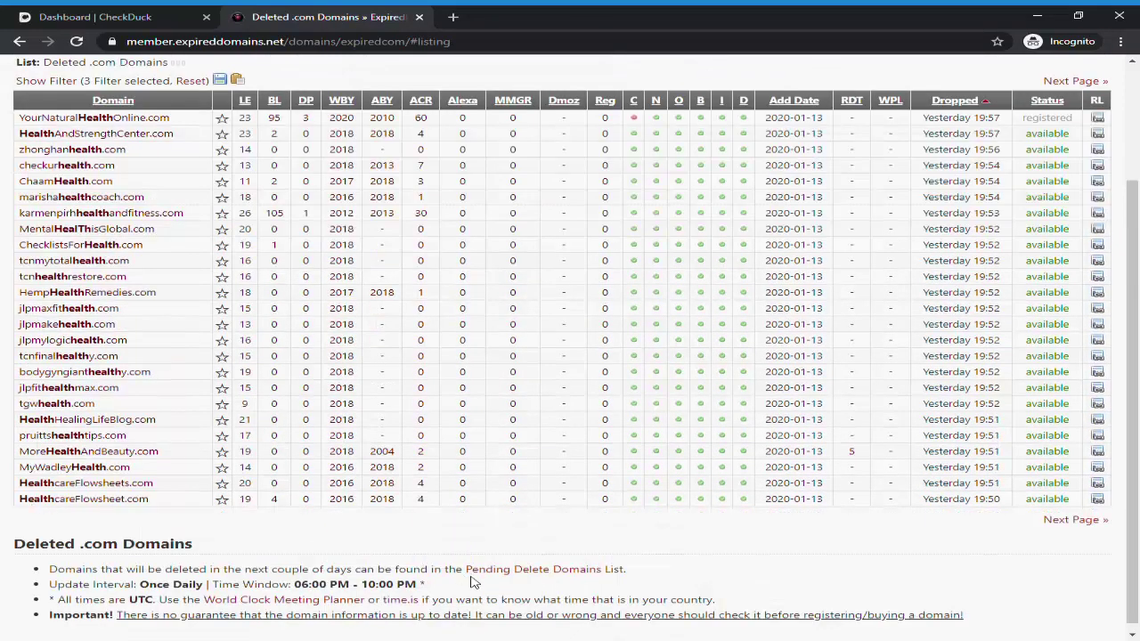
- Set the minimum Majestic external backlinks (Ext BL) to 20 and apply the filter to the deleted .com list
scroll(475, 582, "up", 2)
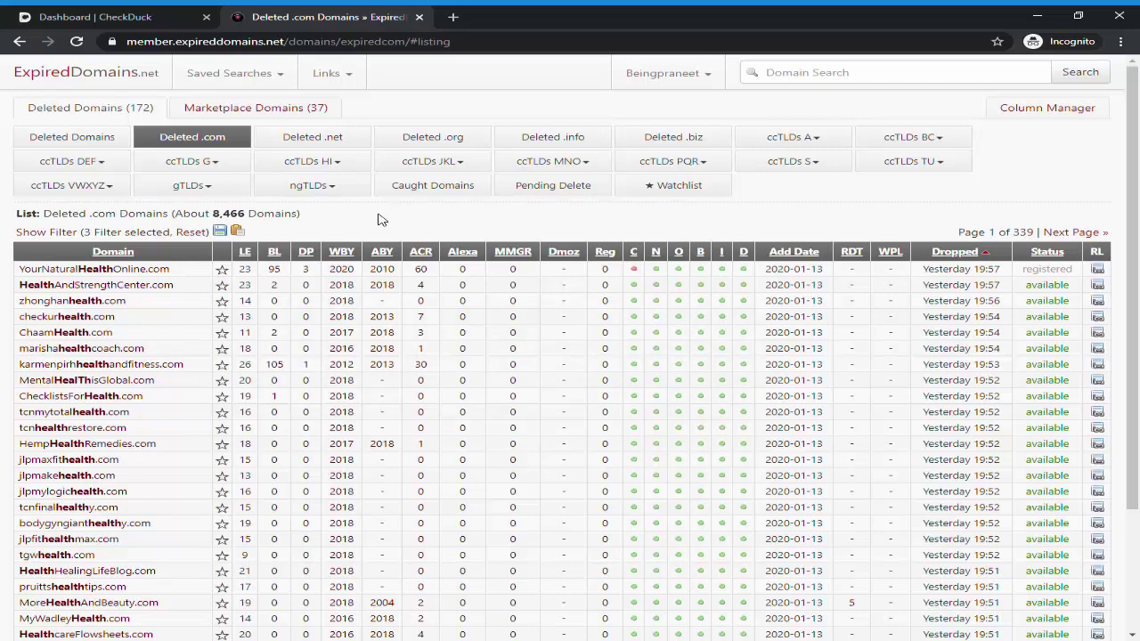
left_click(37, 233)
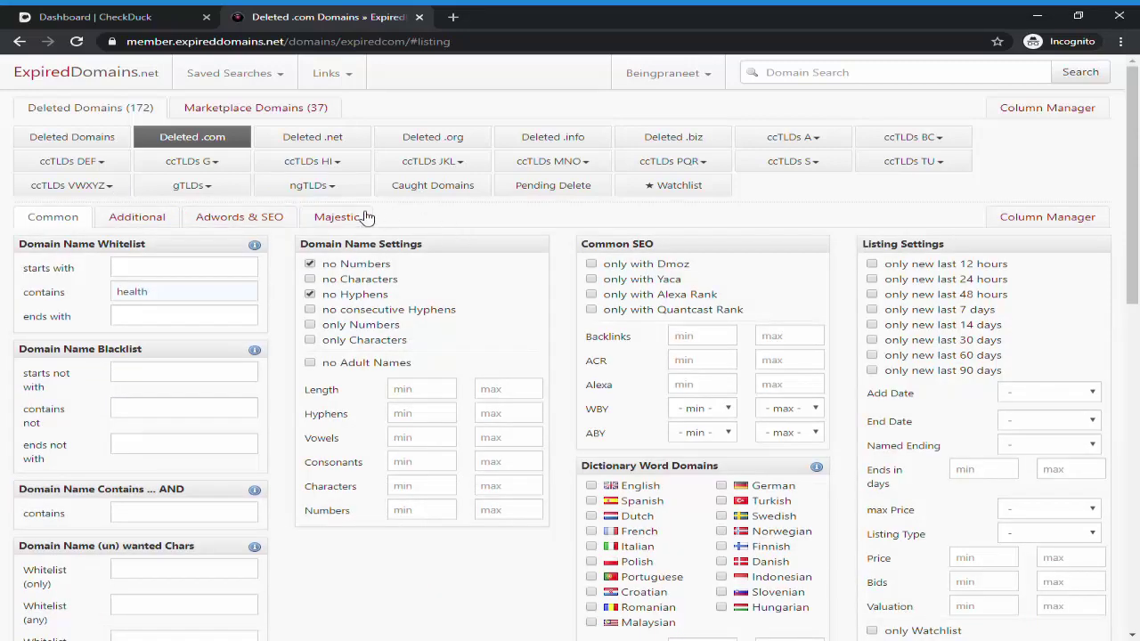
left_click(346, 219)
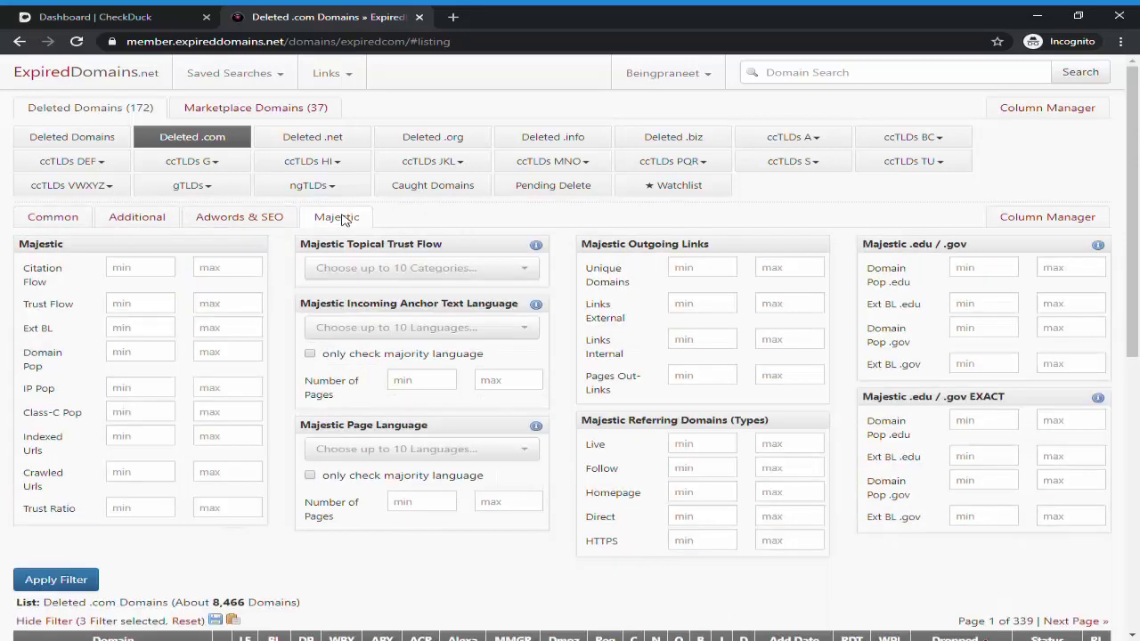
left_click_drag(32, 329, 57, 332)
left_click(55, 331)
type("20")
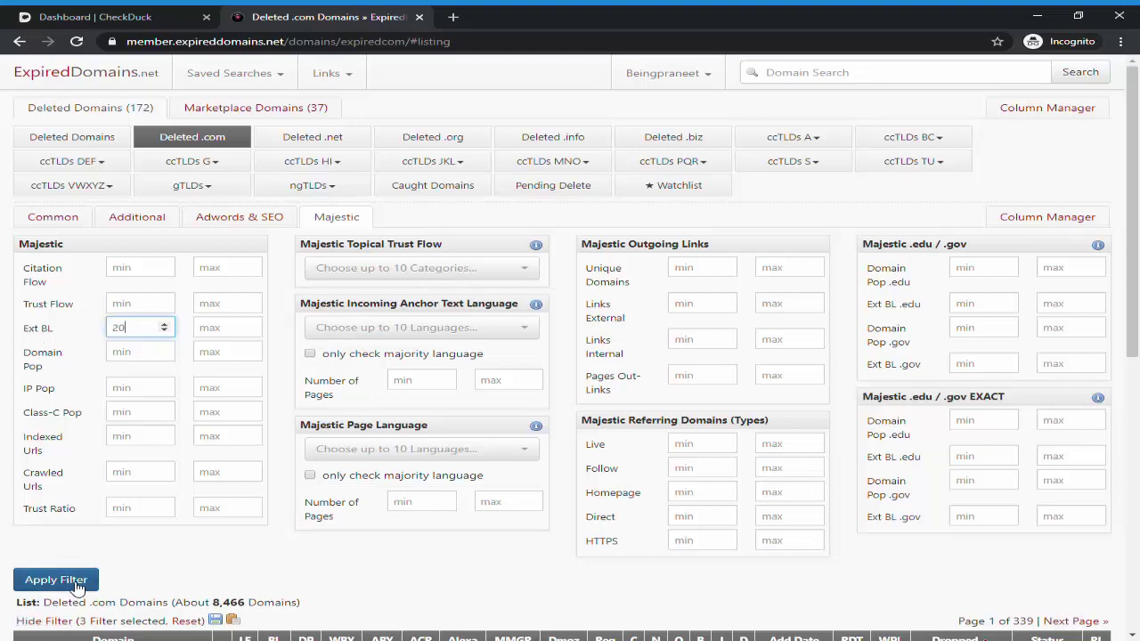
left_click(55, 580)
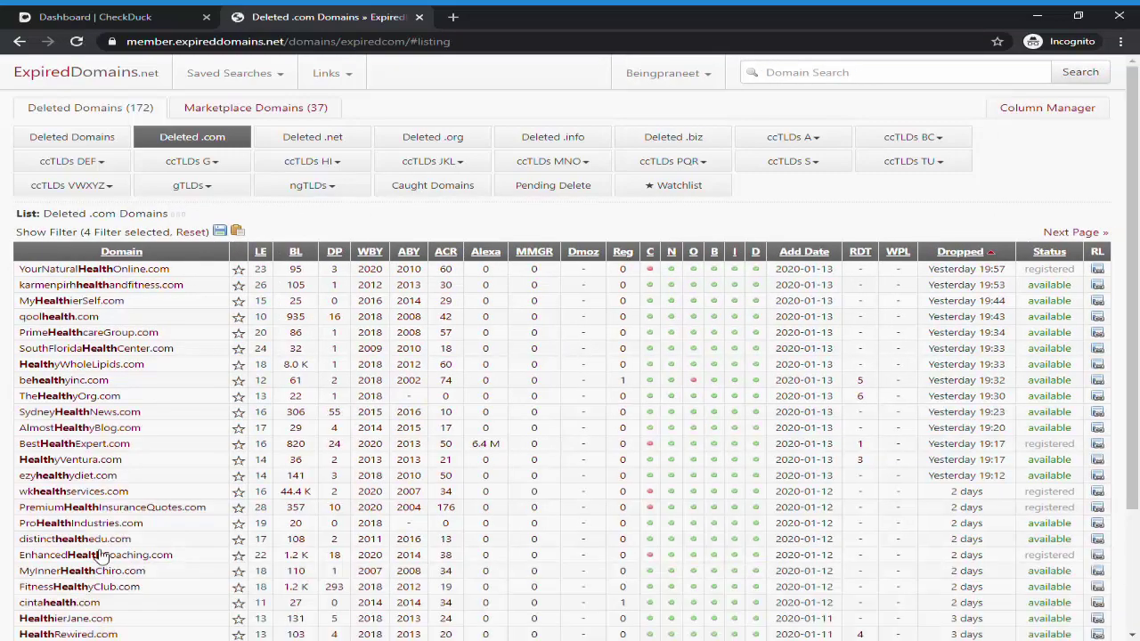
- Review the filtered health domains and sort the list by status
scroll(409, 365, "down", 2)
scroll(407, 374, "up", 1)
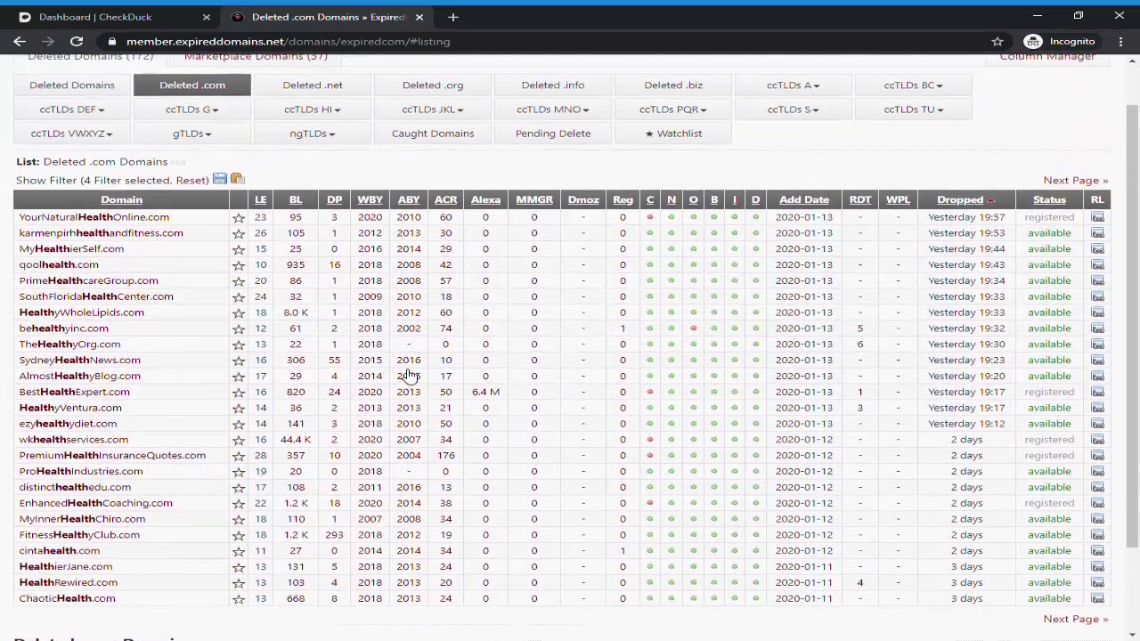
scroll(408, 370, "up", 1)
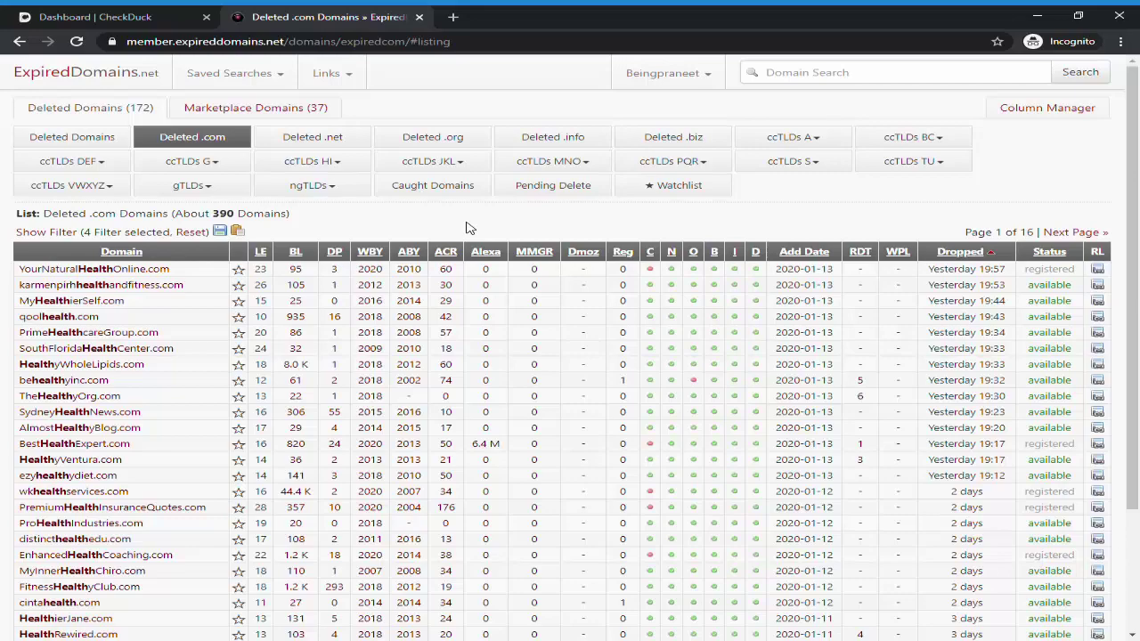
scroll(467, 228, "down", 1)
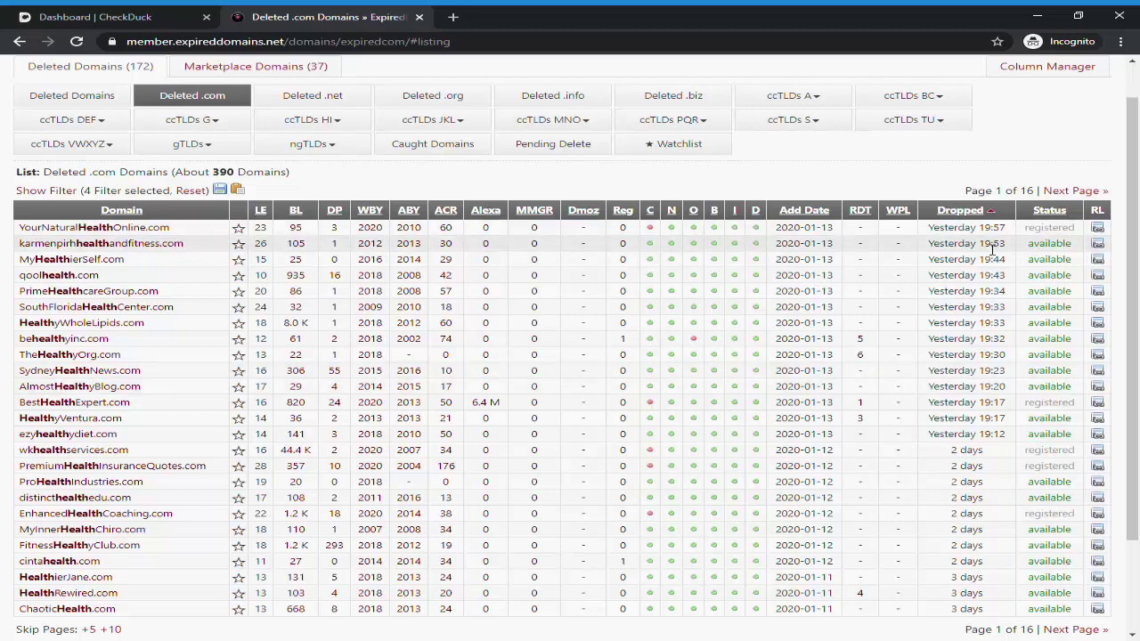
left_click(1072, 217)
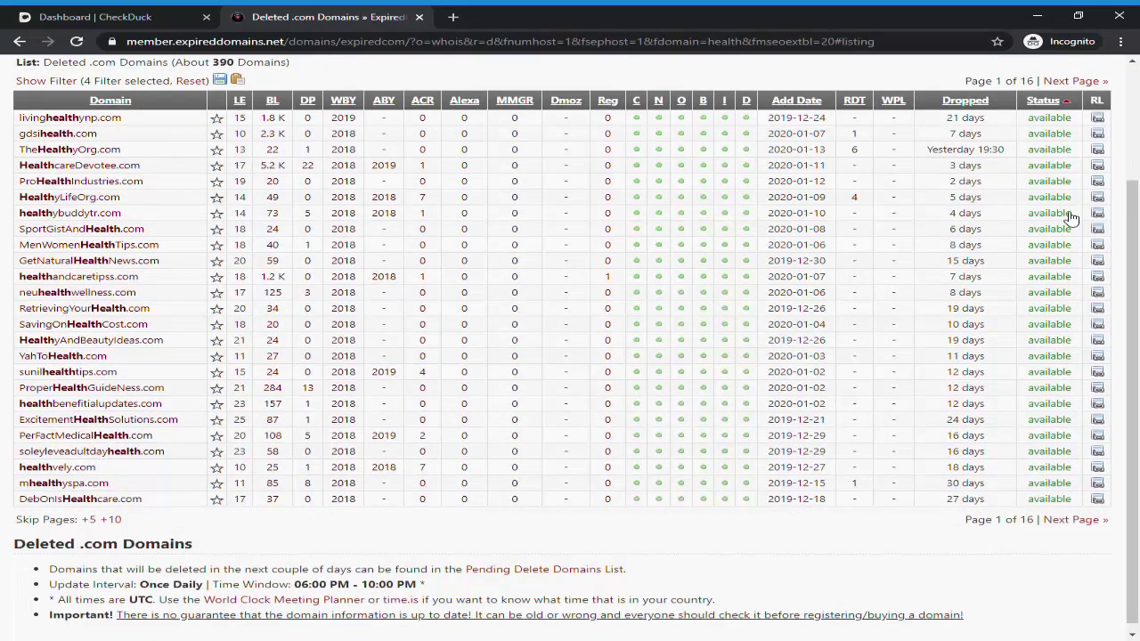
- Copy the domains from page 1 of the deleted .com list and paste them into CheckDuck's Bulk Domain Explorer
scroll(1138, 244, "up", 1)
left_click_drag(1137, 245, 1137, 219)
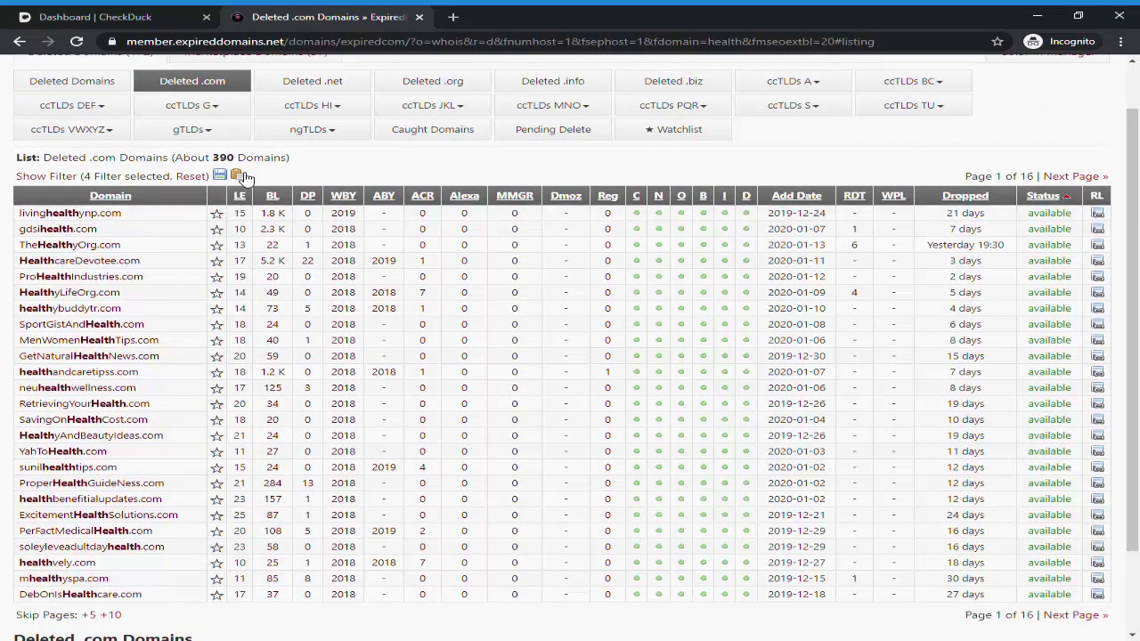
left_click(73, 12)
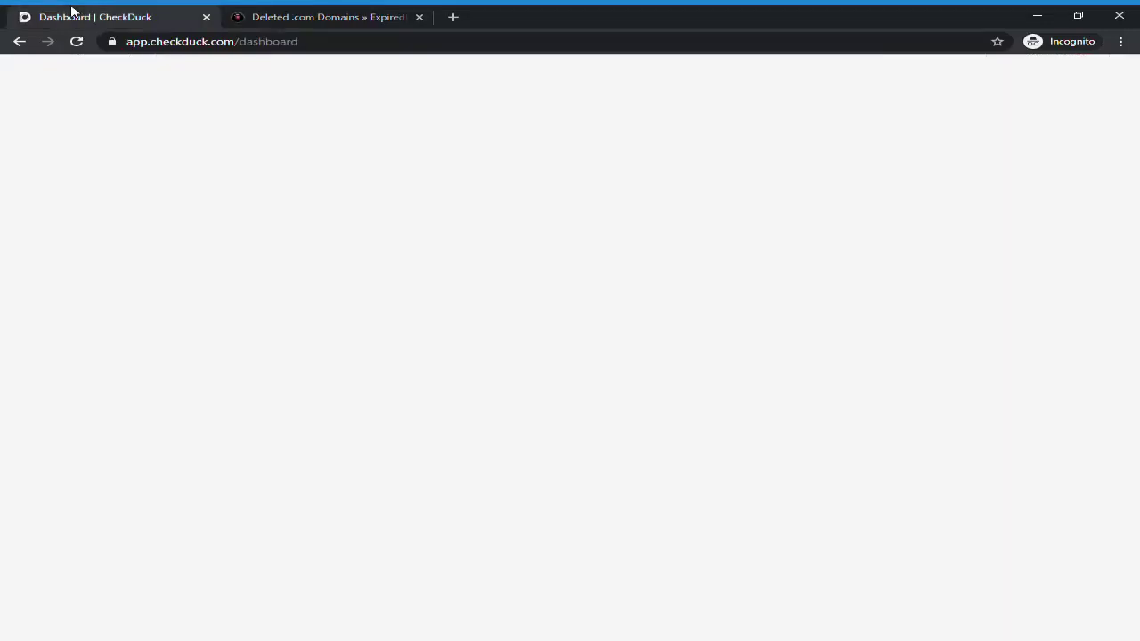
left_click(361, 13)
left_click(58, 13)
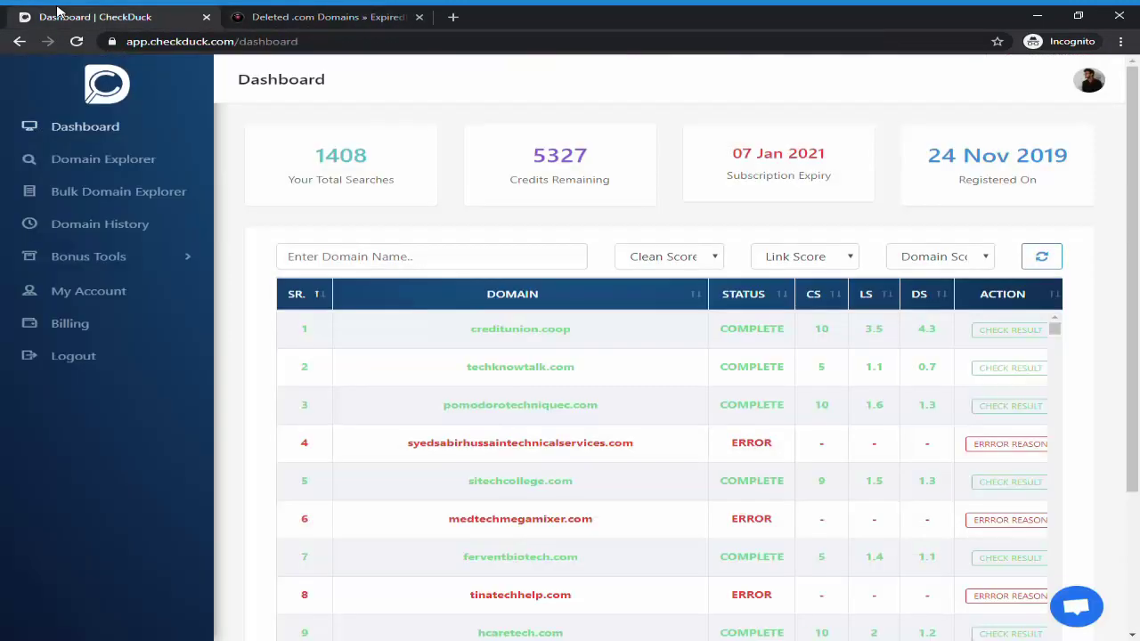
left_click(156, 207)
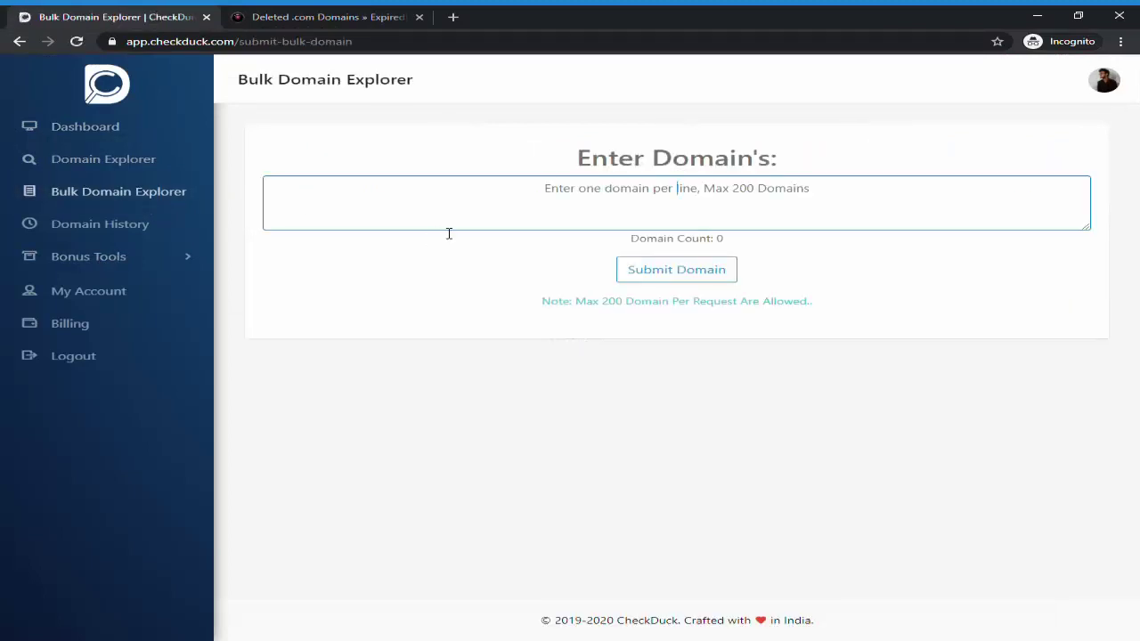
type("livinghealthynp.com gdsihealth.com TheHealthyOrg.com HealthcareDevotee.com ProHealthIndustries.com HealthyLifeOrg.com healthybuddytr.com SportGistAndHealth.com MenWomenHealthTips.com GetNaturalHealthNews.com healthandcaretipss.com neuhealthwellness.com RetrievingYourHealth.com SavingOnHealthCost.com HealthyAndBeautyIdeas.com YahToHealth.com sunilhealthtips.com ProperHealthGuideNess.com healthbenefitialupdates.com ExcitementHealthSolutions.com PerFactMedicalHealth.com soleyleveadultdayhealth.com healthvely.com mhealthyspa.com DebOnIsHealthcare.com")
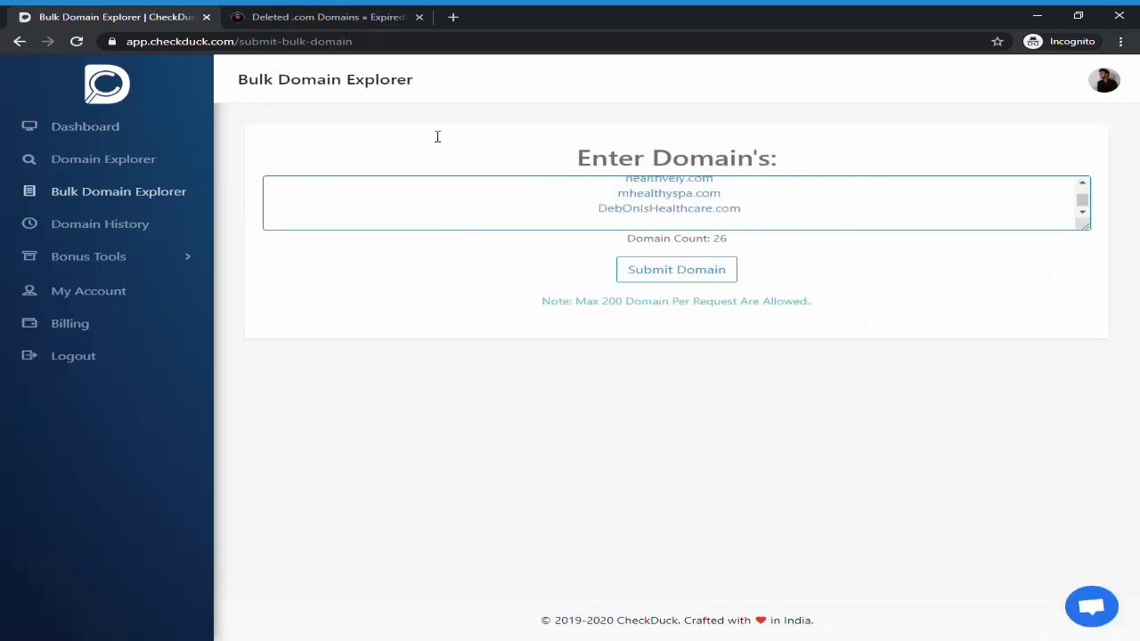
- Copy the domains from page 2 of the ExpiredDomains.net list and append them to the CheckDuck bulk entry
left_click(338, 14)
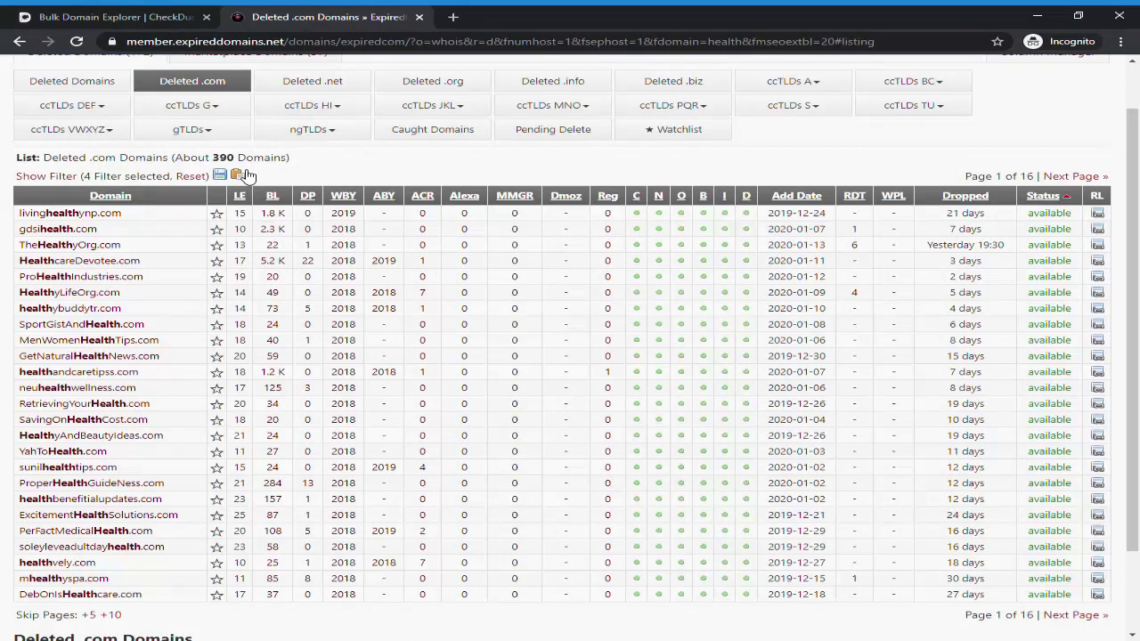
left_click(1076, 177)
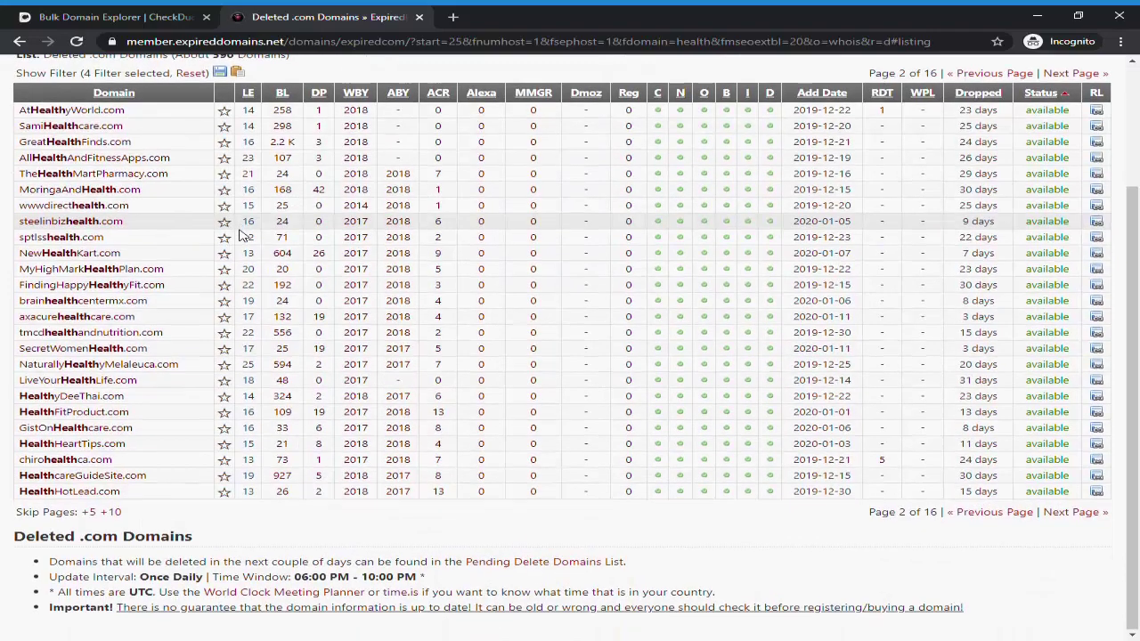
scroll(250, 176, "up", 1)
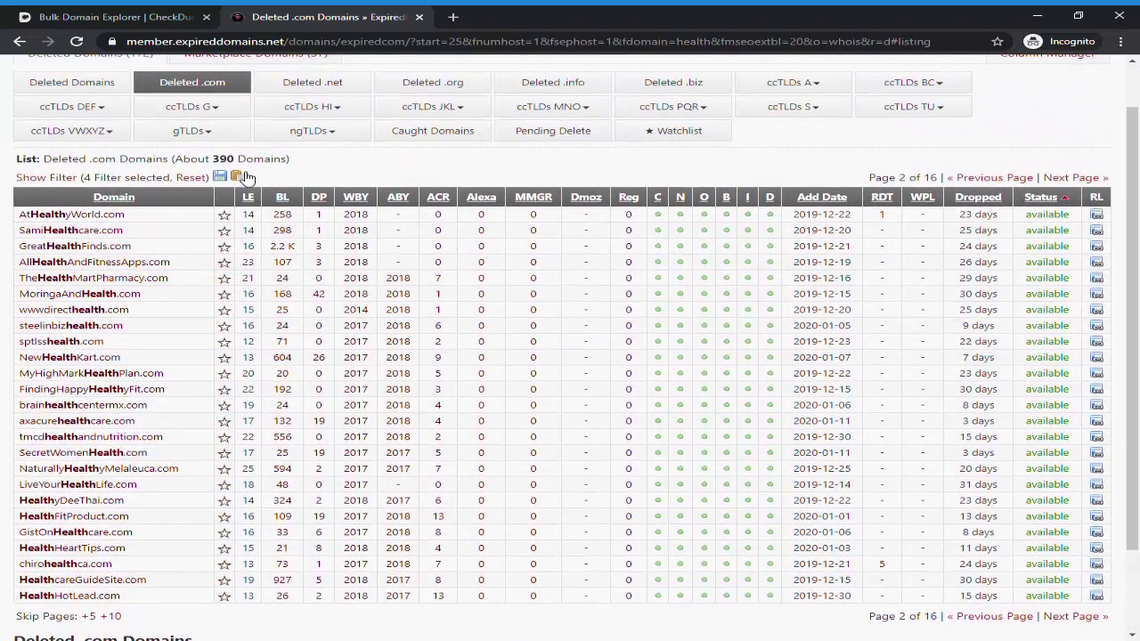
left_click(116, 17)
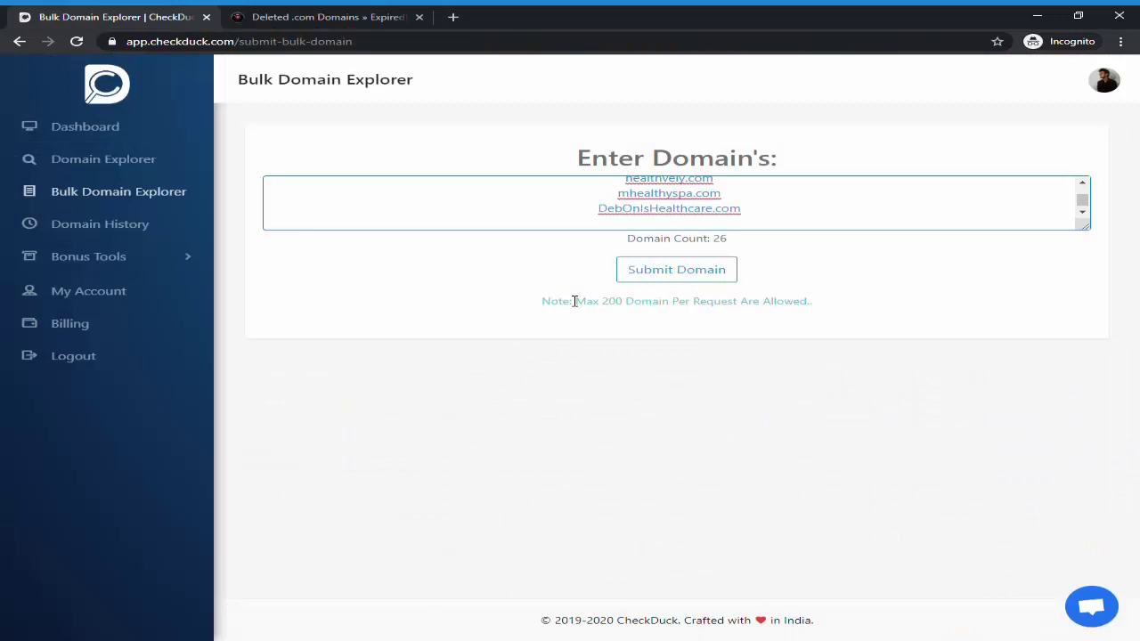
key("ctrl+v")
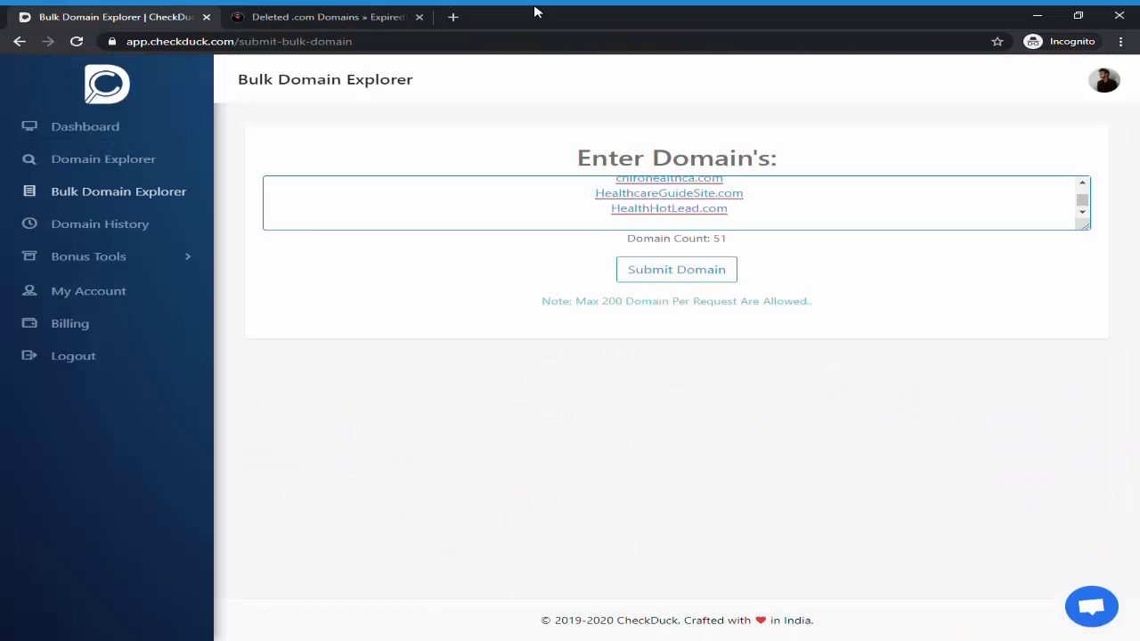
- Add the domains from page 3 of the ExpiredDomains.net list to the CheckDuck bulk entry
left_click(360, 17)
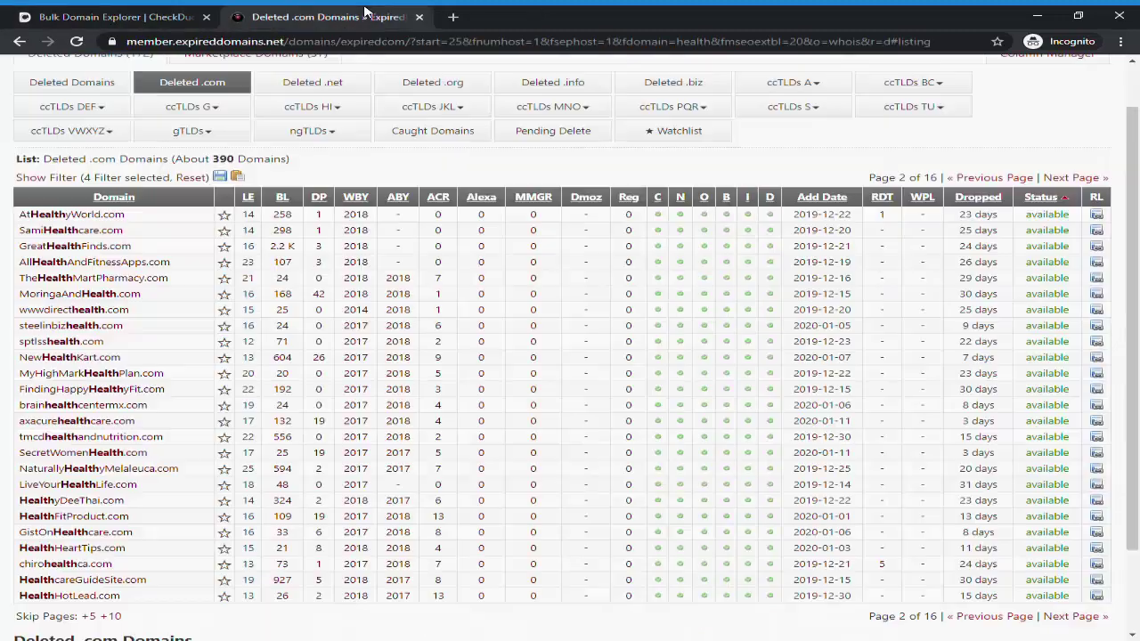
left_click(1071, 178)
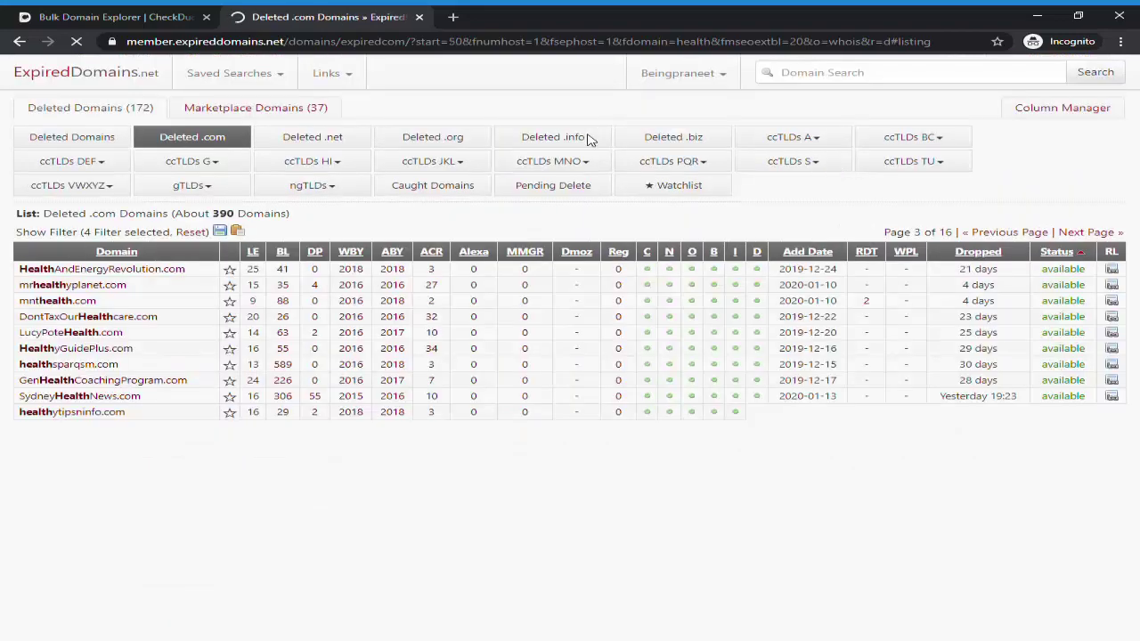
scroll(271, 175, "up", 2)
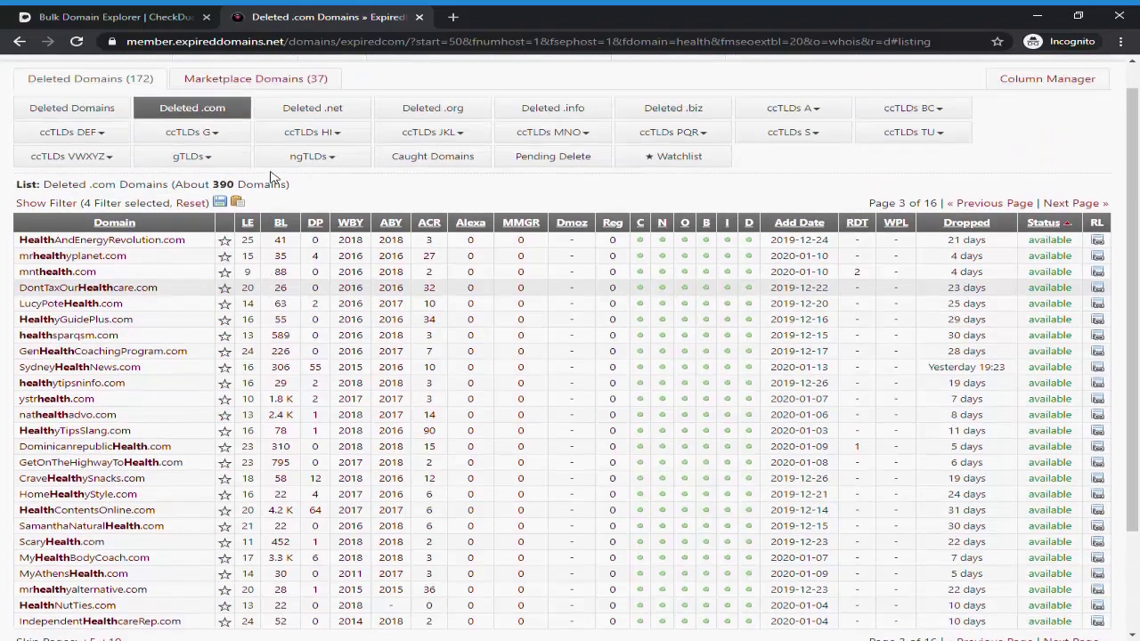
scroll(272, 175, "up", 1)
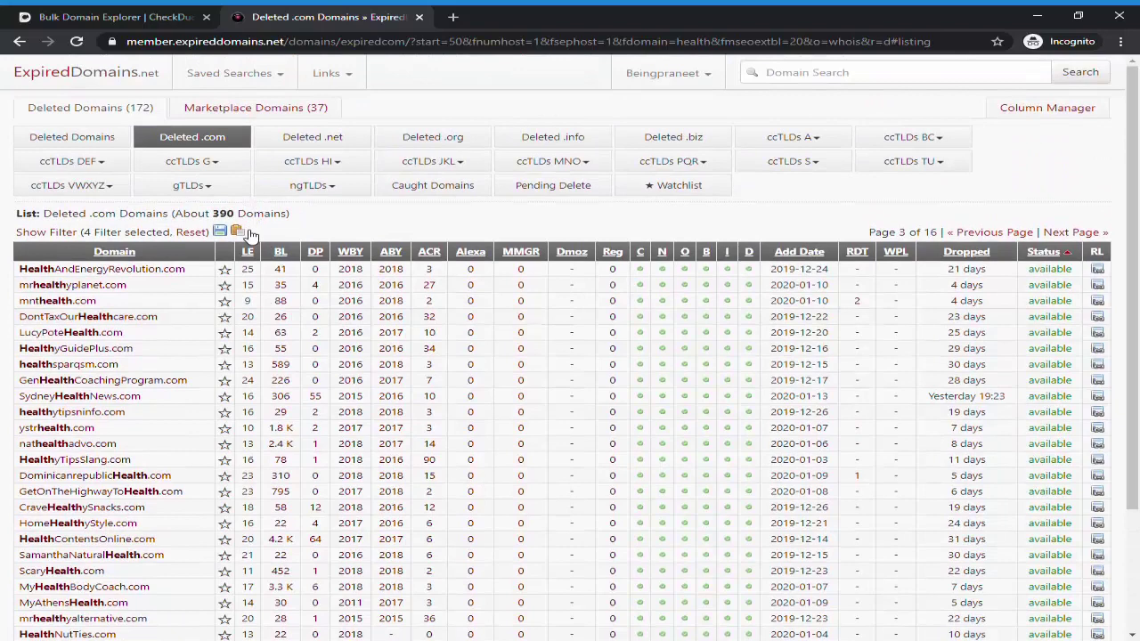
left_click(115, 17)
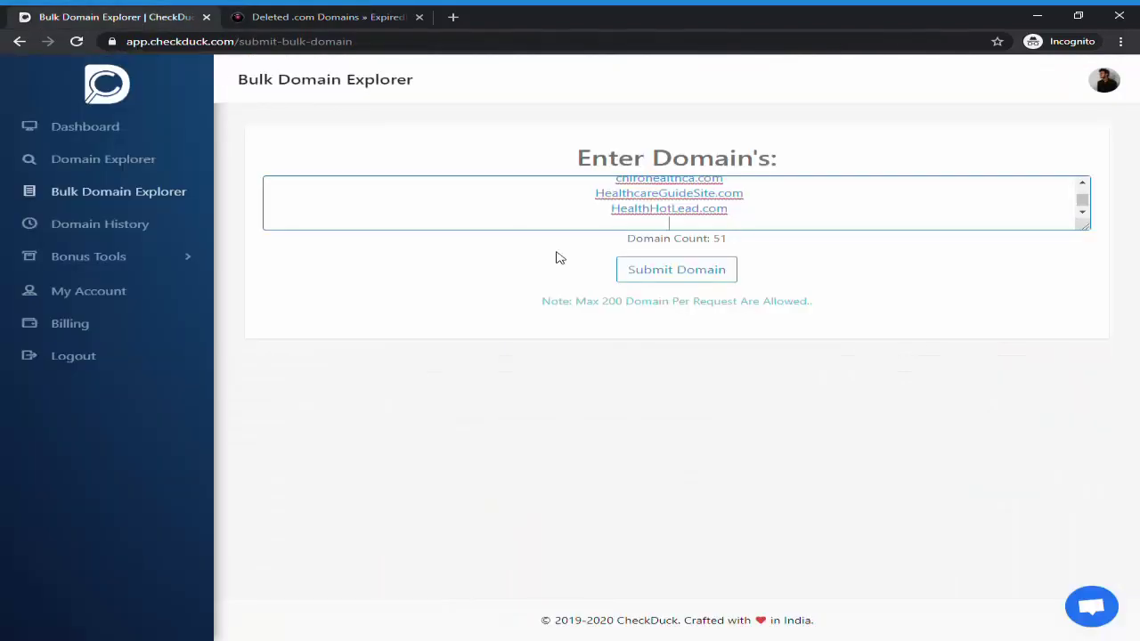
key("ctrl+v")
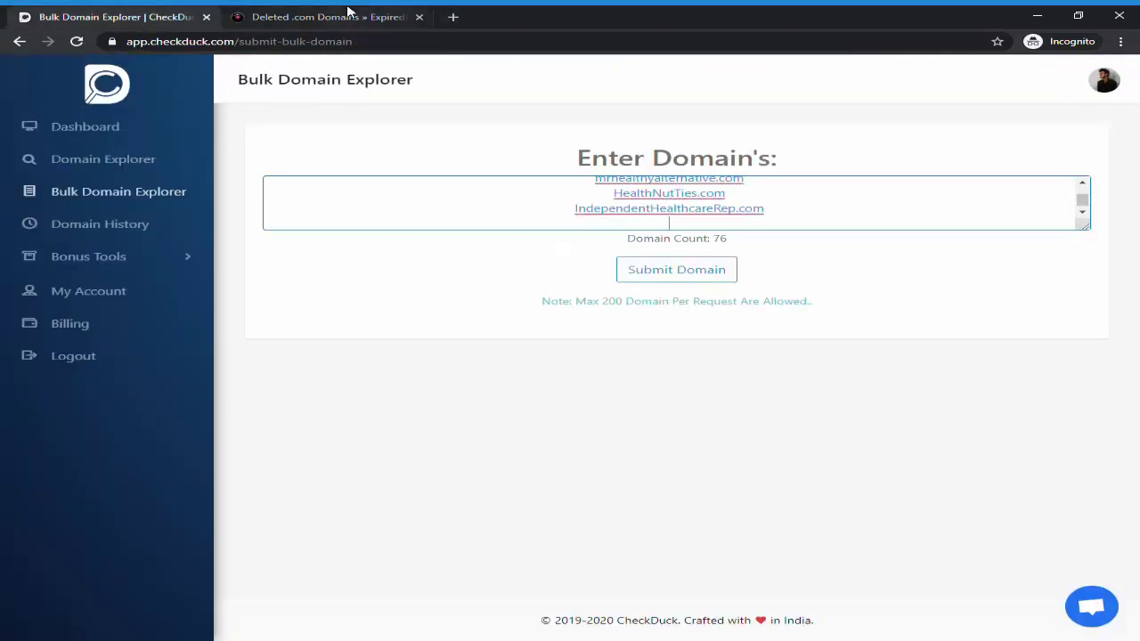
- Add the domains from page 4 of the ExpiredDomains.net list to the CheckDuck bulk entry
left_click(349, 15)
left_click(1103, 234)
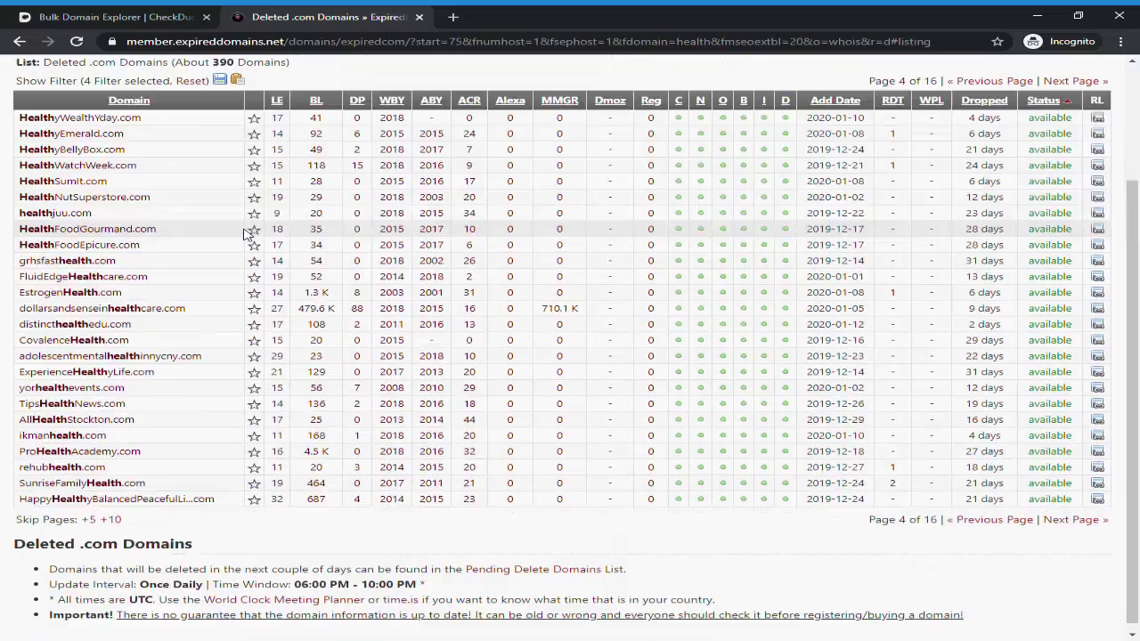
scroll(250, 229, "up", 2)
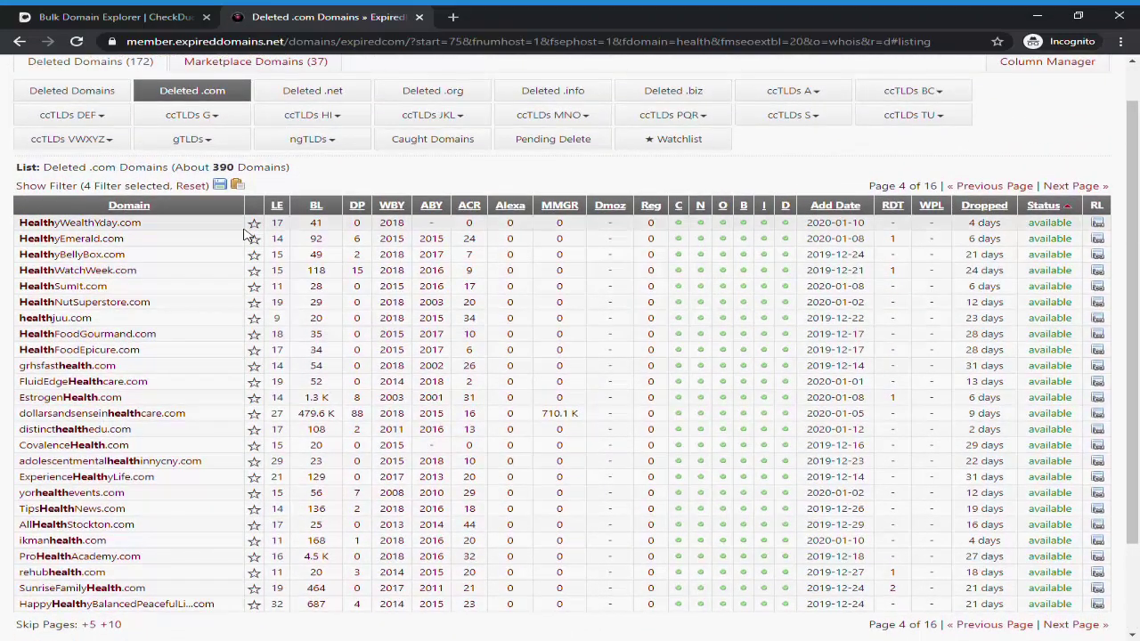
left_click(147, 15)
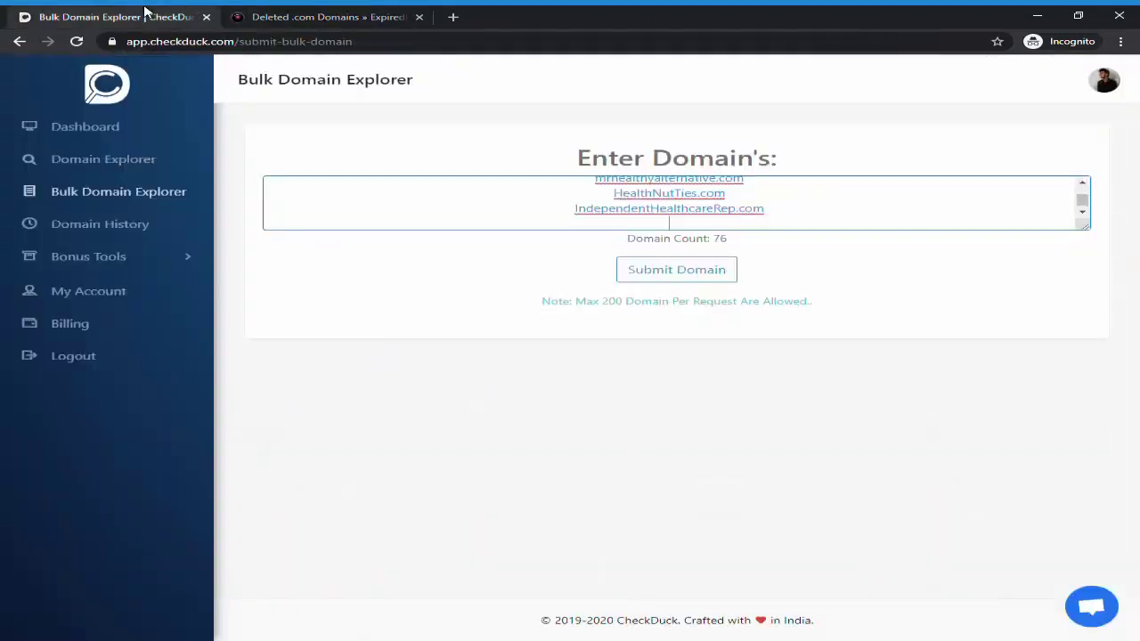
key("ctrl+v")
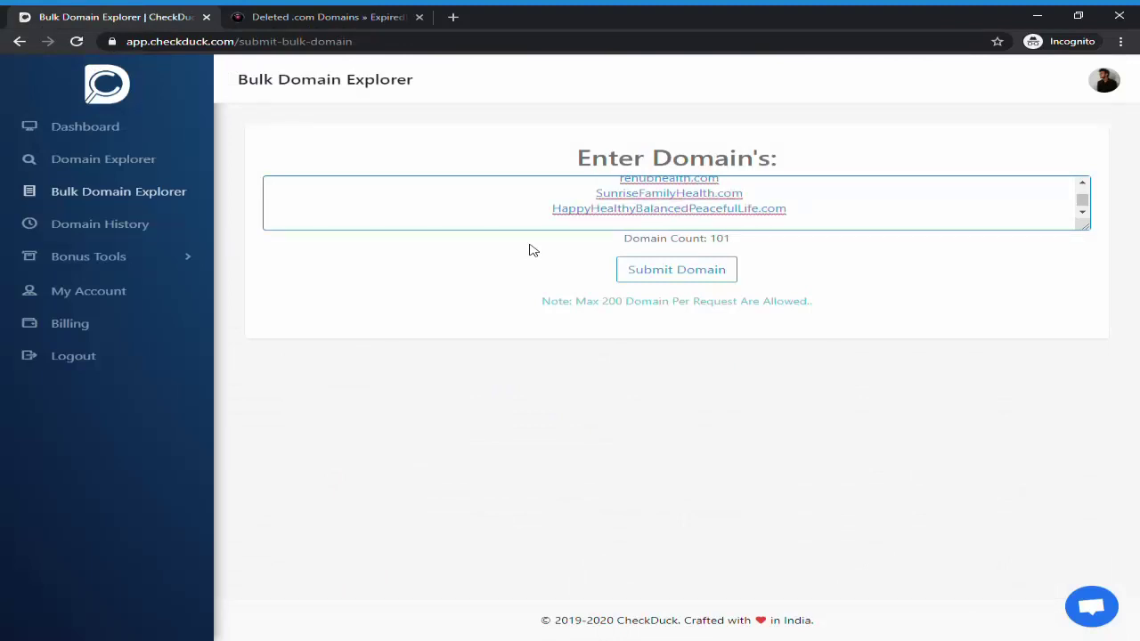
- Advance the ExpiredDomains.net list to page 5, and submit the collected domains in CheckDuck, proceeding to the job's results
left_click(359, 15)
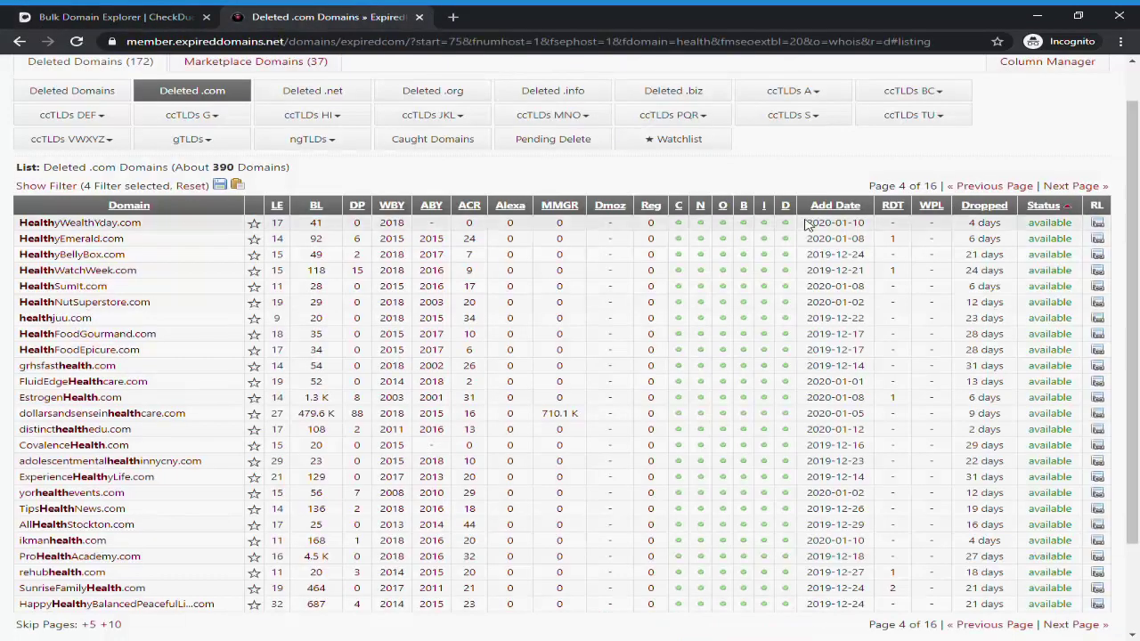
left_click(1072, 186)
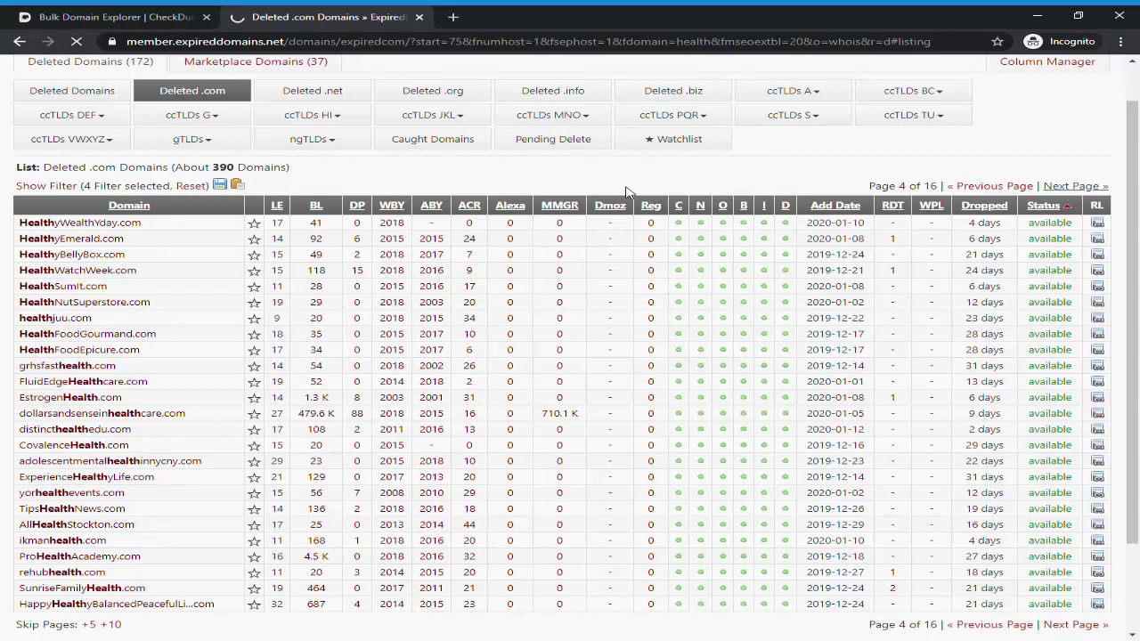
left_click(149, 15)
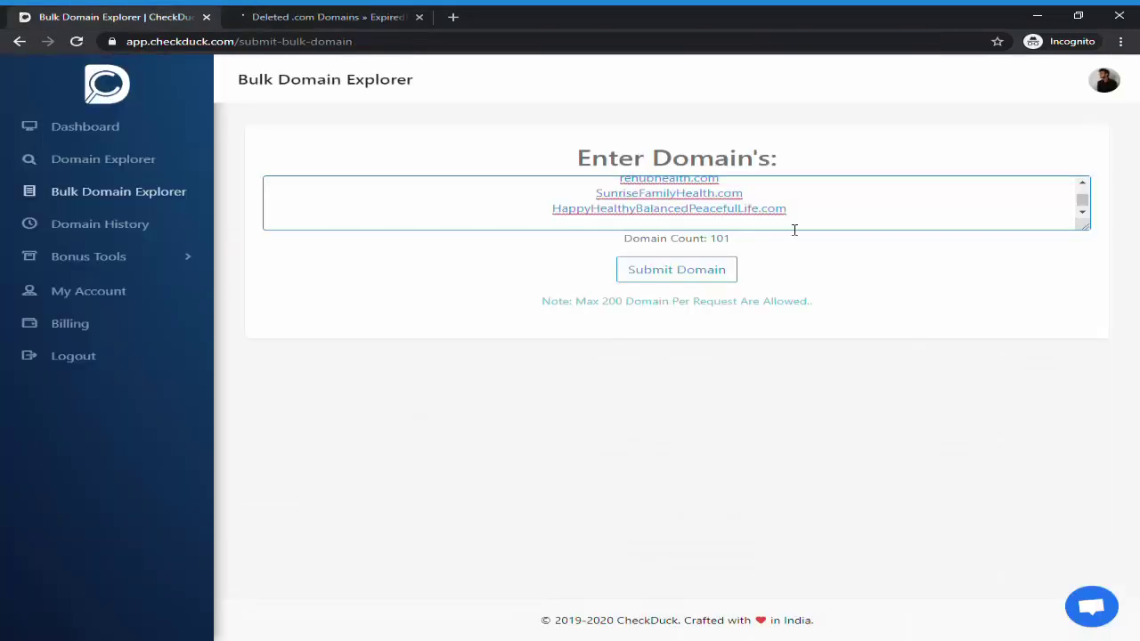
left_click(718, 270)
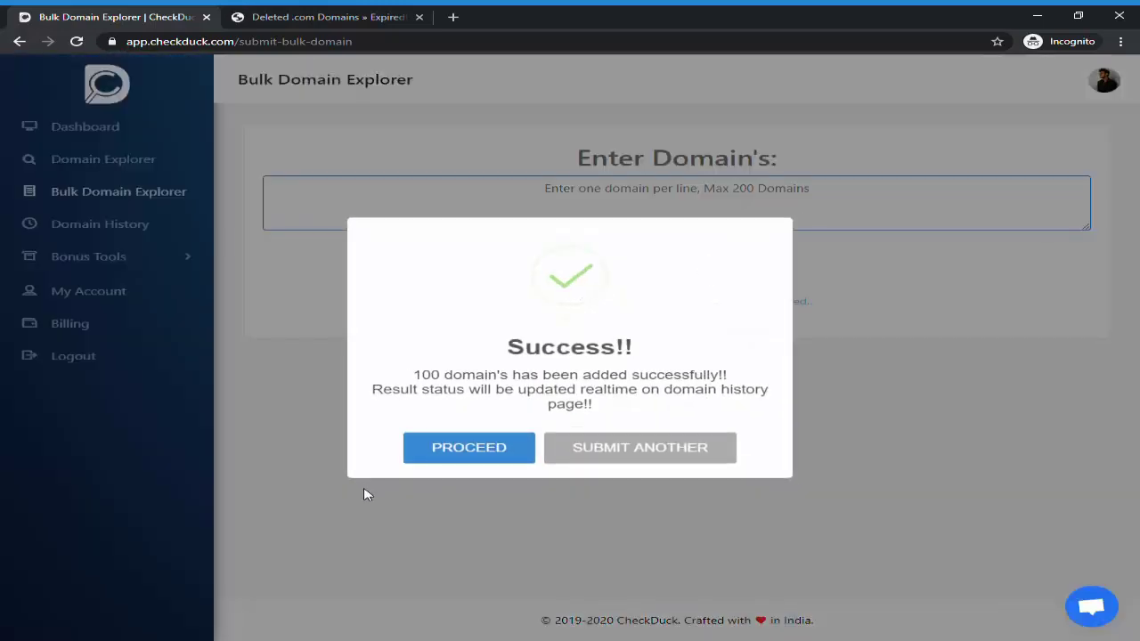
left_click(488, 448)
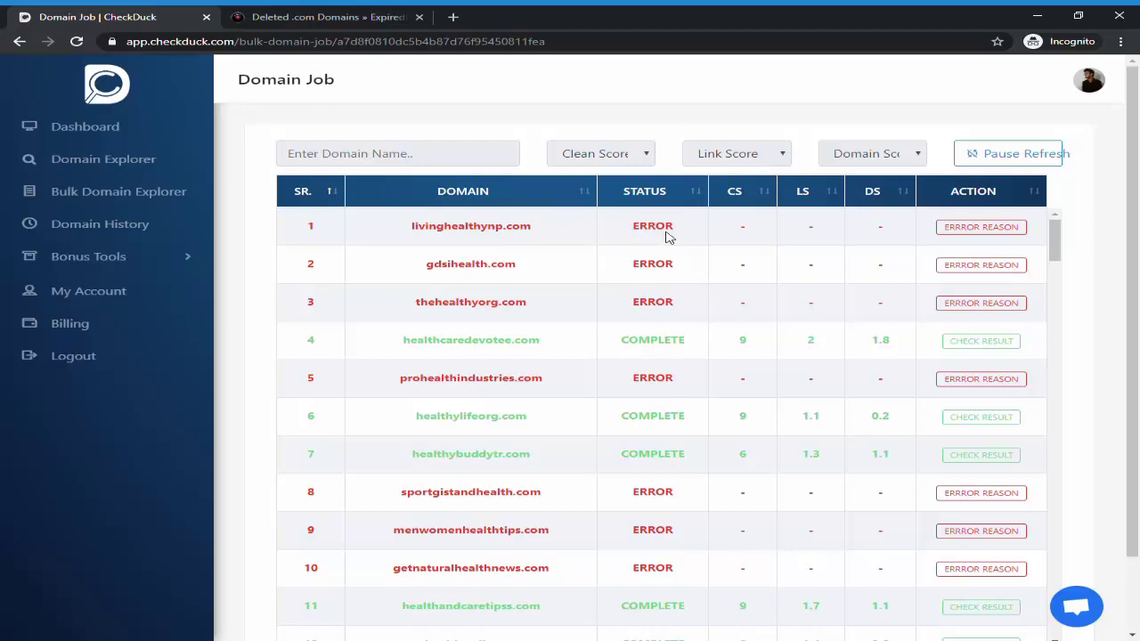
- Examine the bulk job results, sorting by status to compare completed, processing and error domains and their scores
left_click_drag(631, 226, 674, 238)
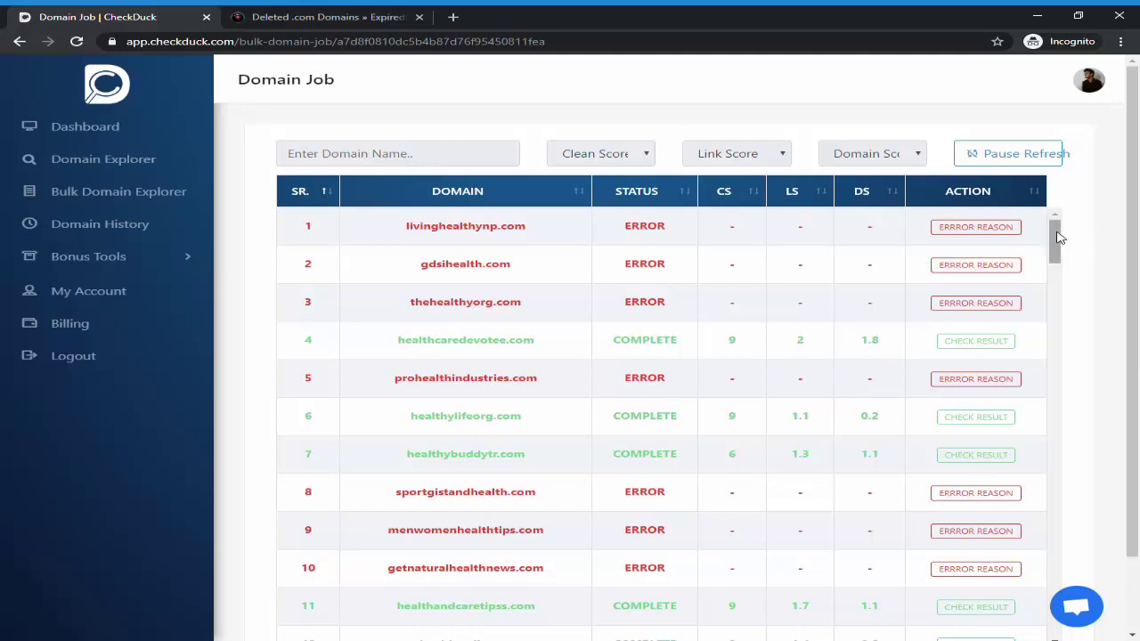
left_click(628, 187)
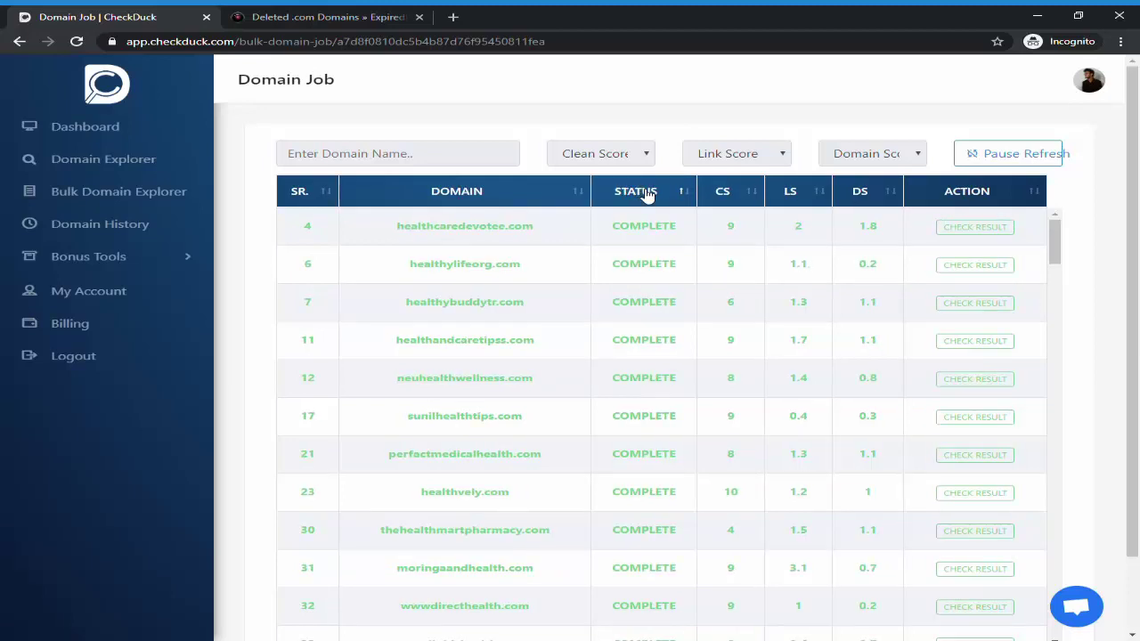
left_click(647, 196)
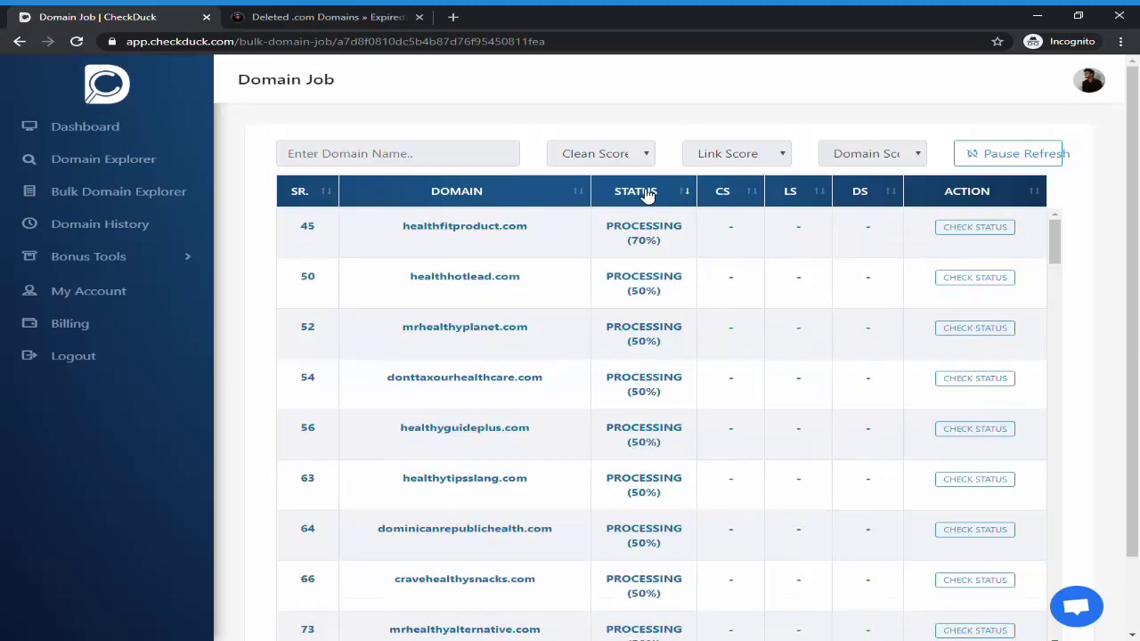
left_click(647, 196)
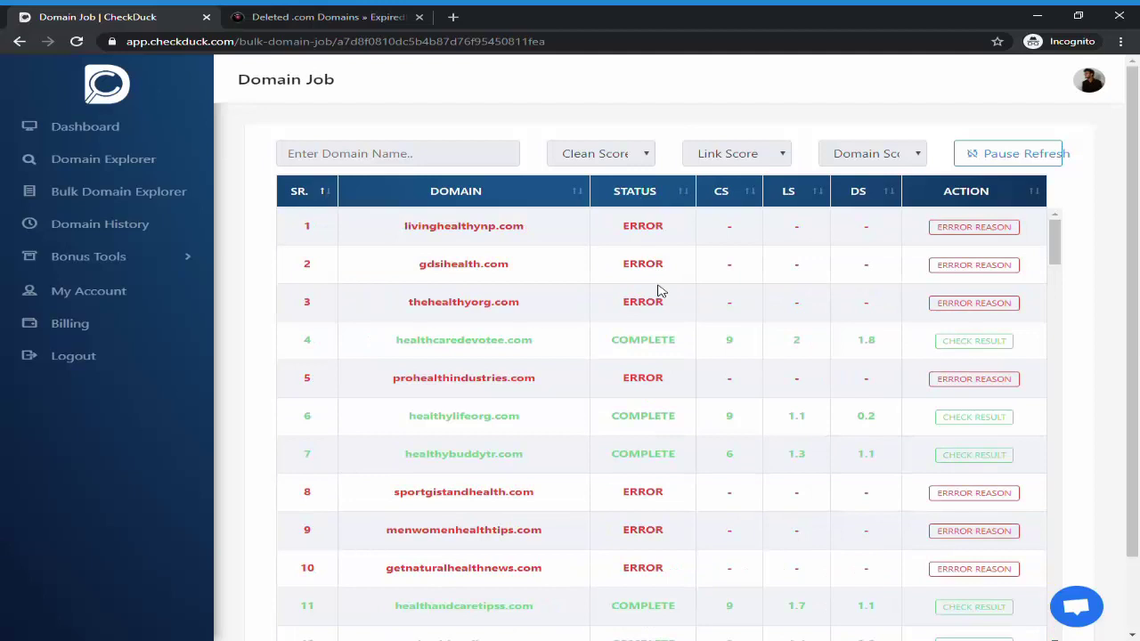
left_click(650, 196)
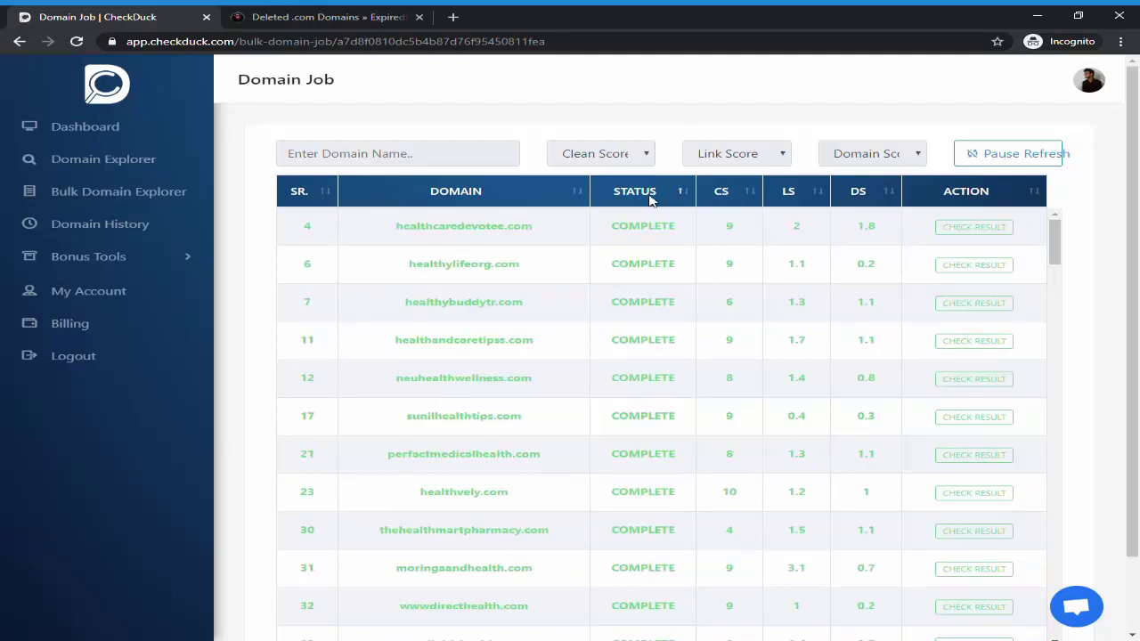
left_click(683, 194)
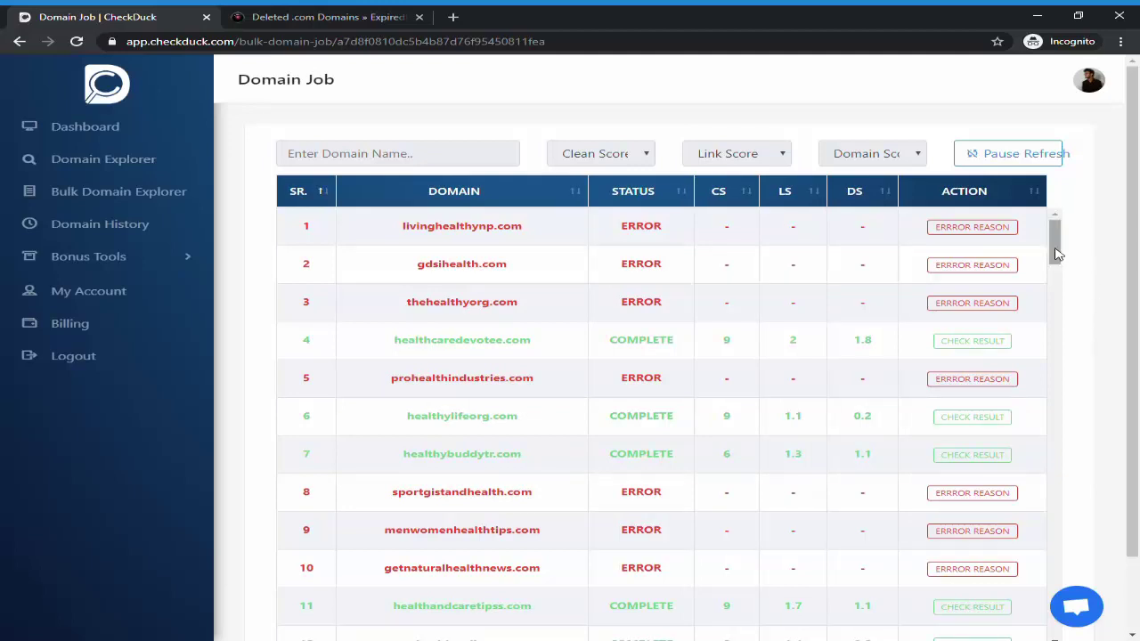
left_click_drag(1056, 260, 1057, 323)
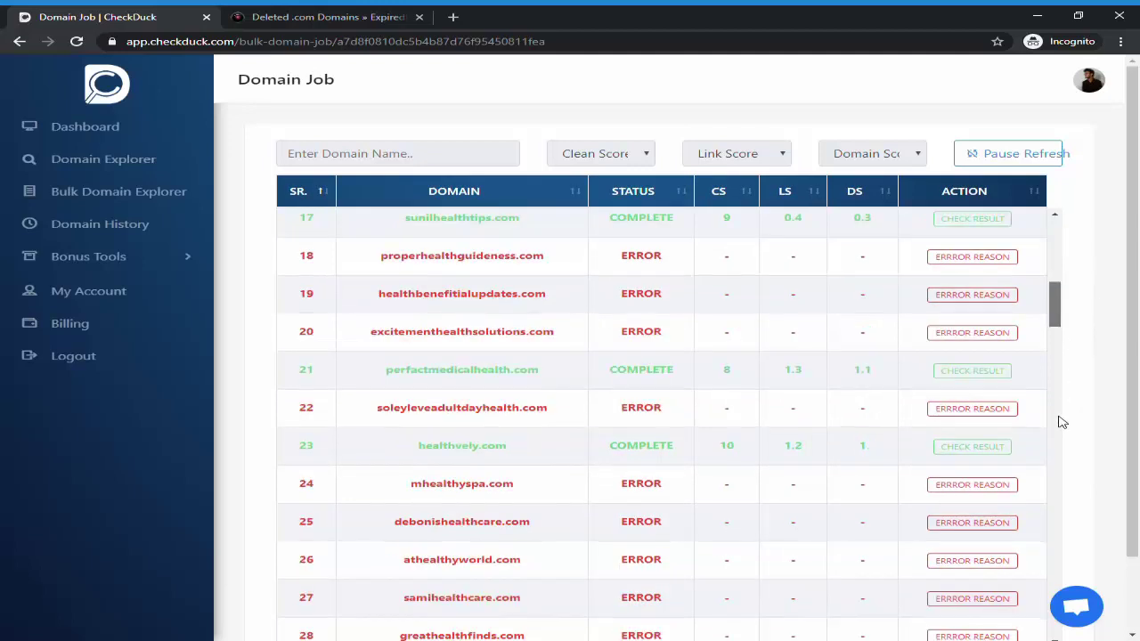
scroll(1022, 272, "up", 7)
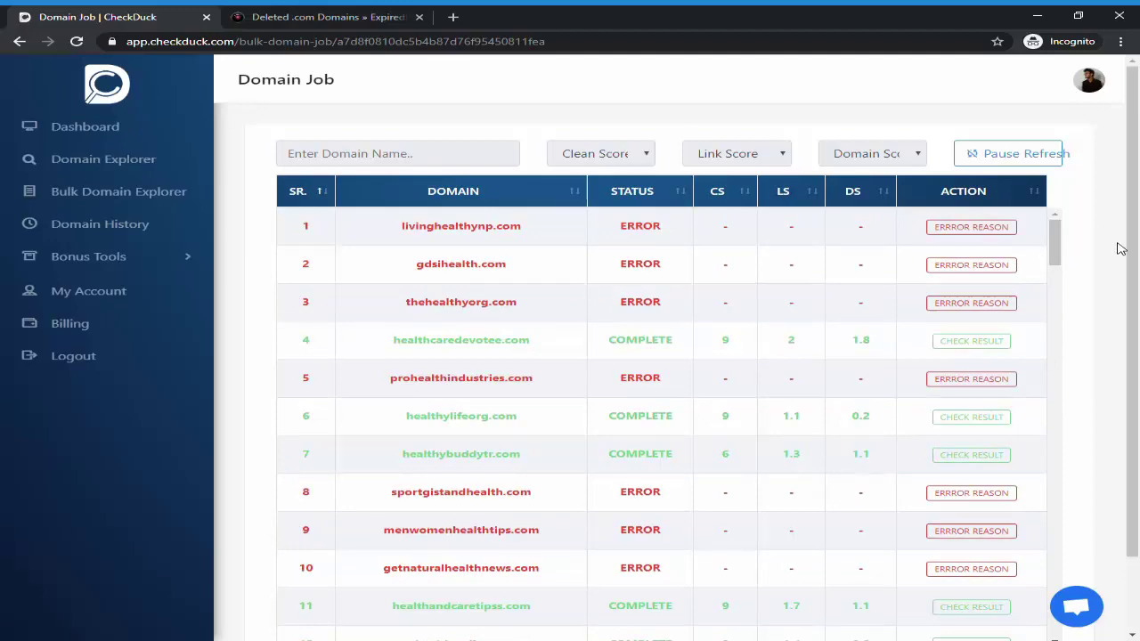
- Switch to ExpiredDomains.net, show the filters for the deleted .com list, and display the Majestic criteria
left_click(318, 18)
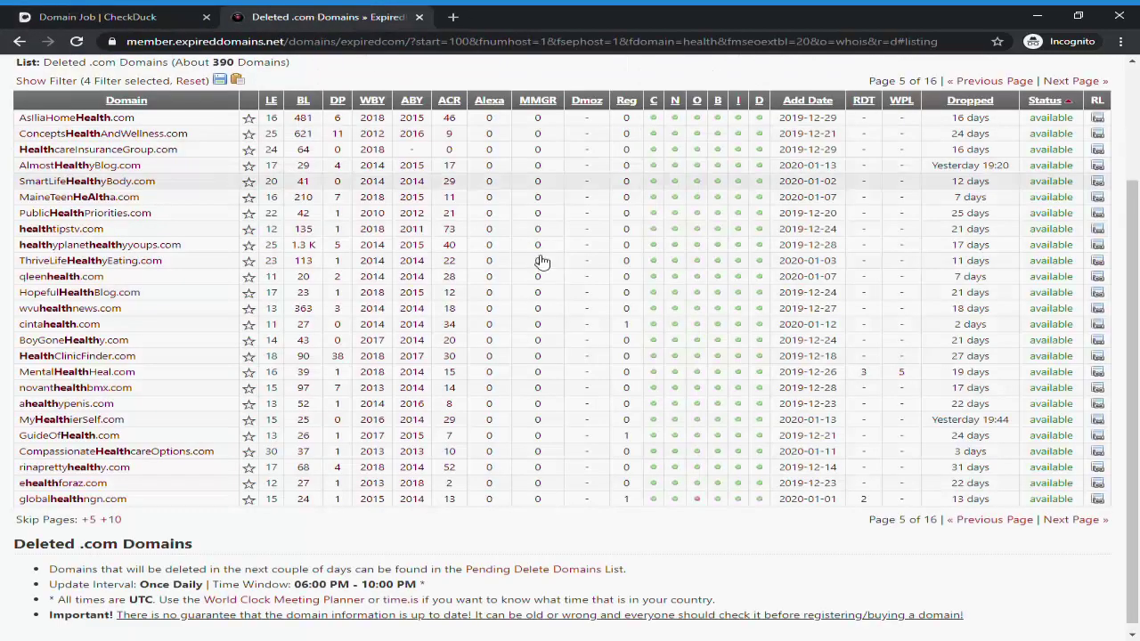
scroll(541, 260, "up", 1)
scroll(543, 254, "up", 3)
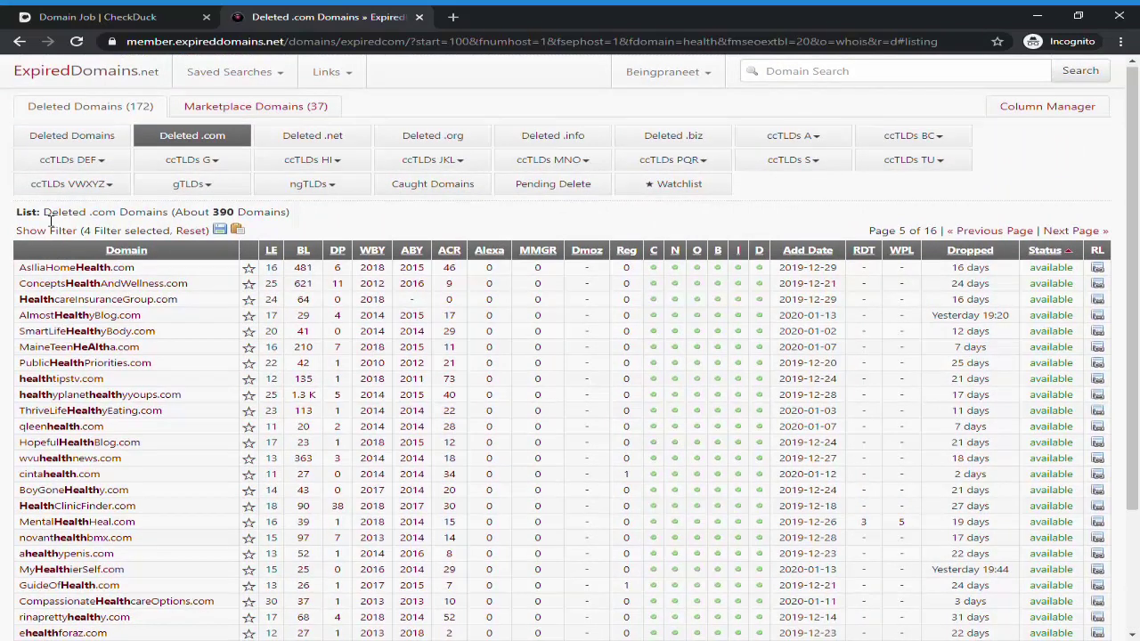
left_click(45, 231)
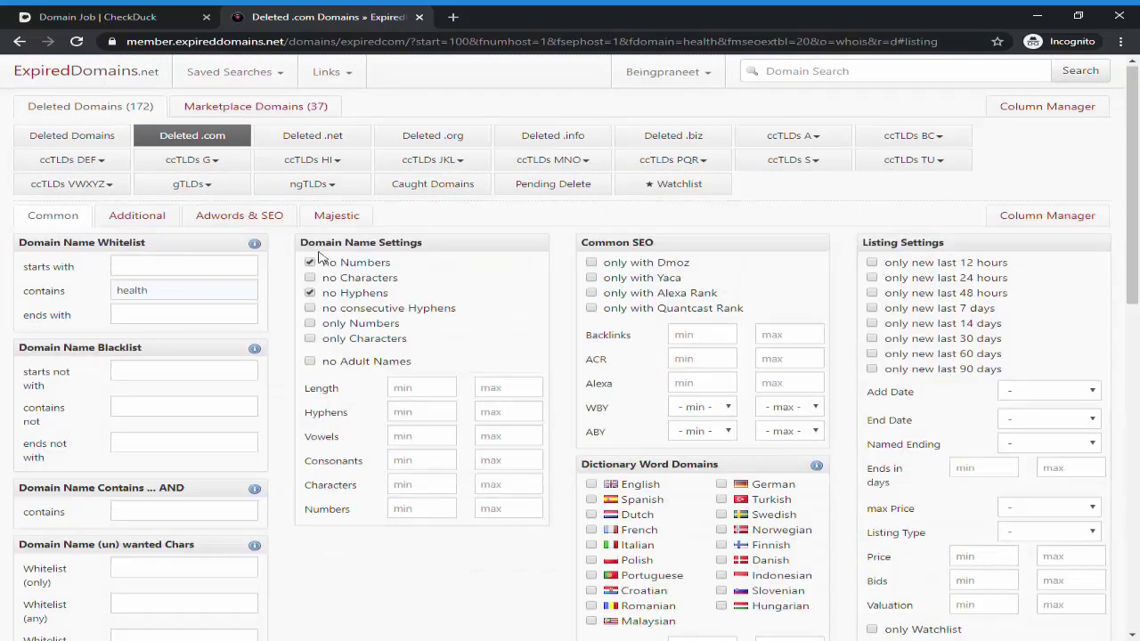
left_click(332, 222)
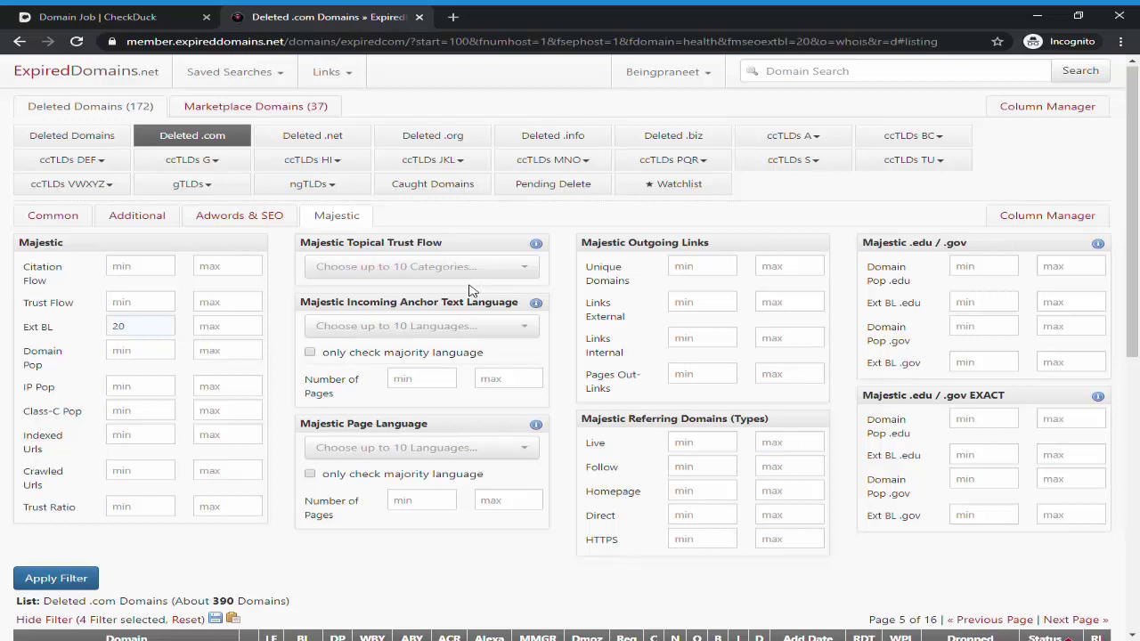
- Search the Majestic Topical Trust Flow categories for "health", and close the category list without choosing one
left_click(512, 263)
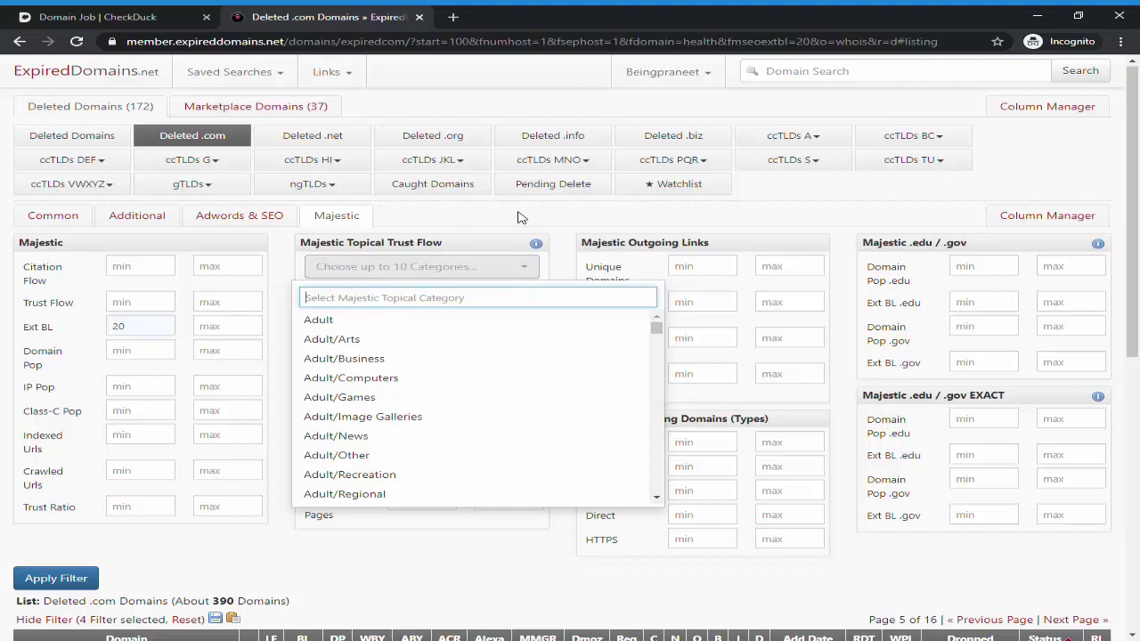
type("health")
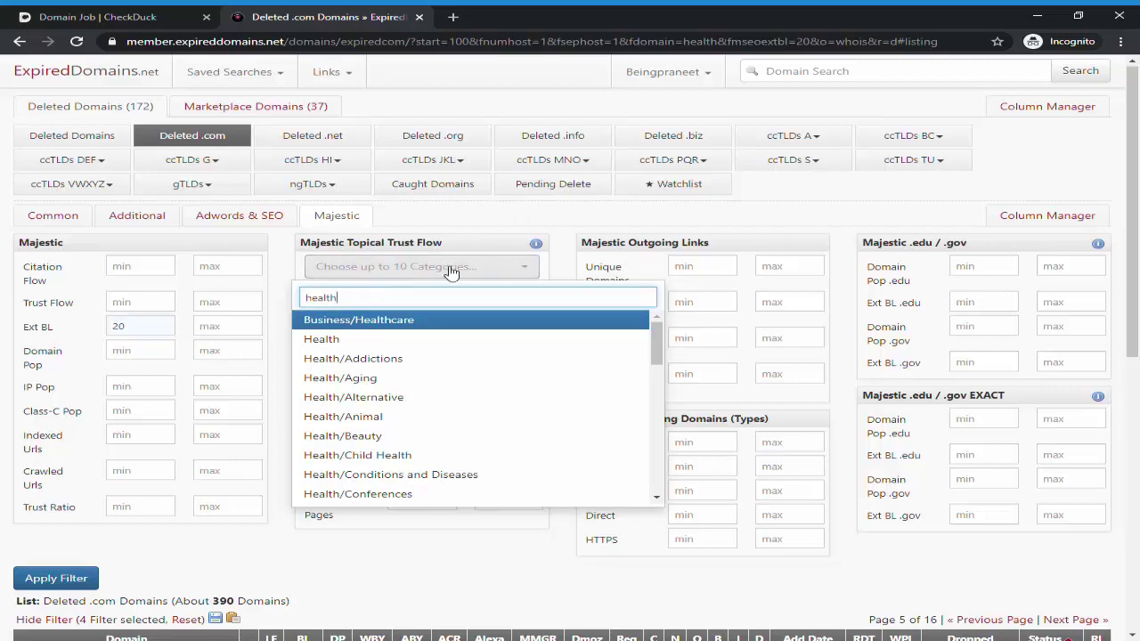
left_click(494, 271)
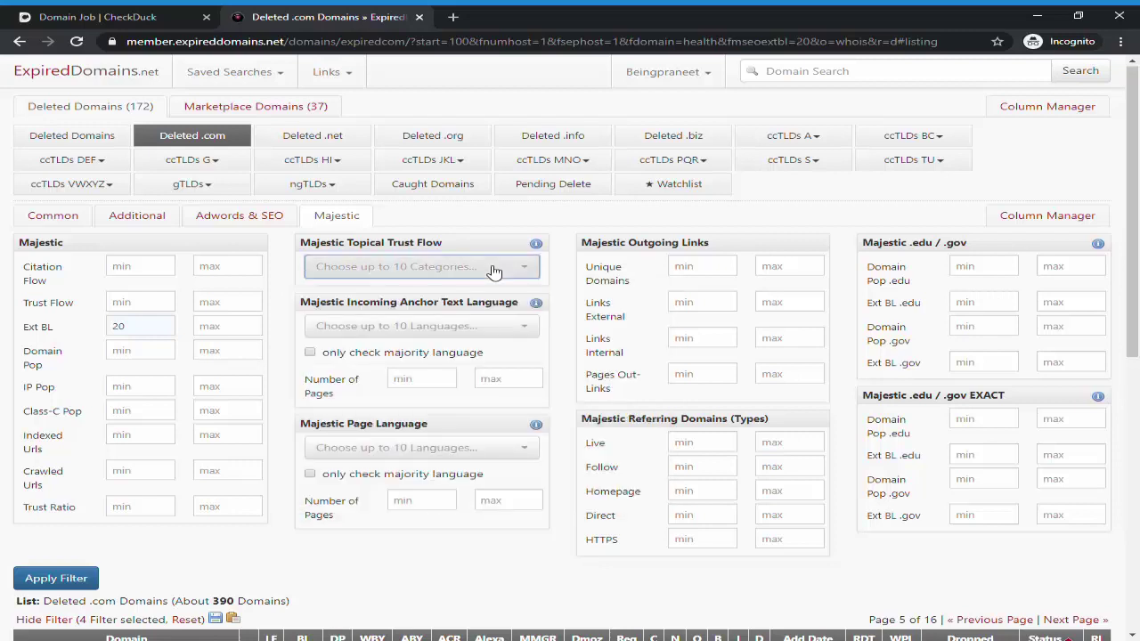
left_click(481, 267)
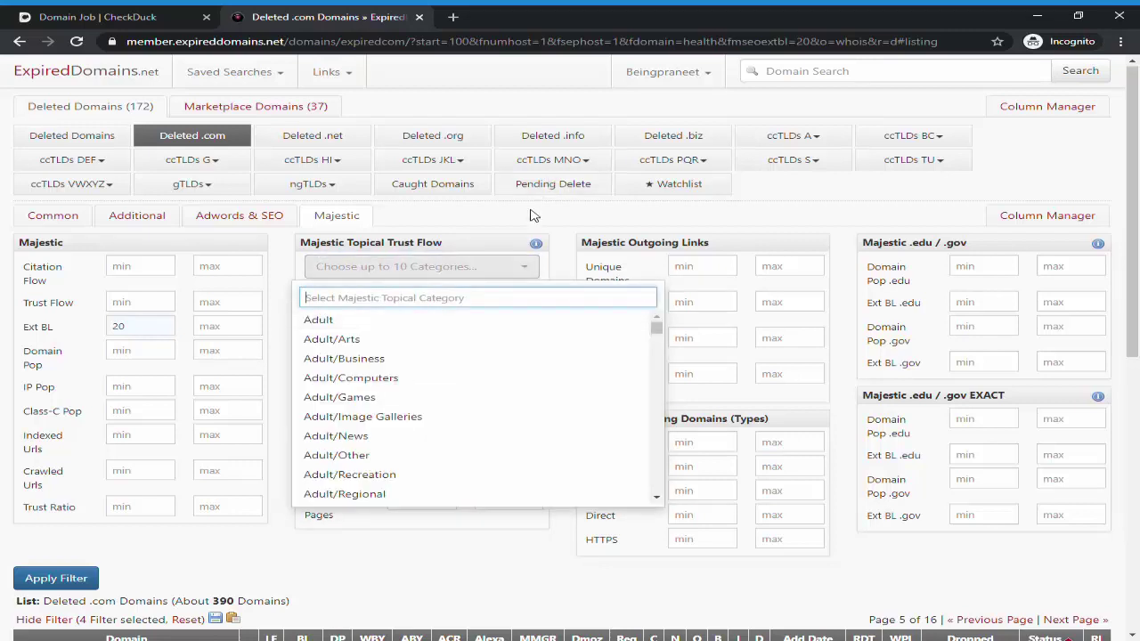
left_click(532, 216)
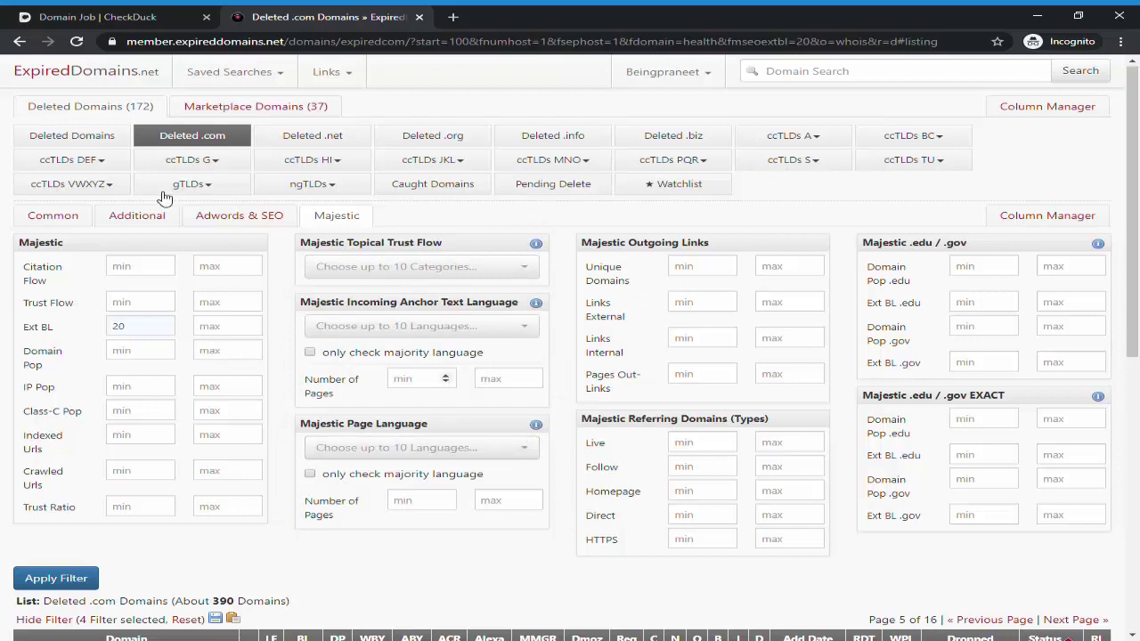
- Review the Adwords & SEO filters, and enable only gTLDs among the additional filters
left_click(240, 219)
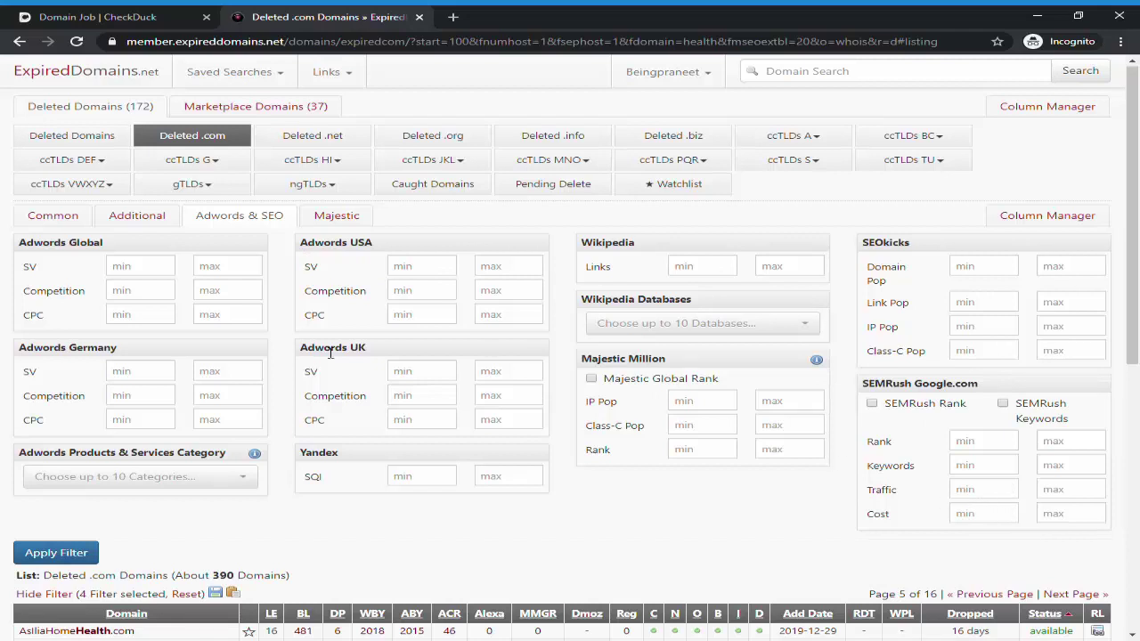
left_click(149, 218)
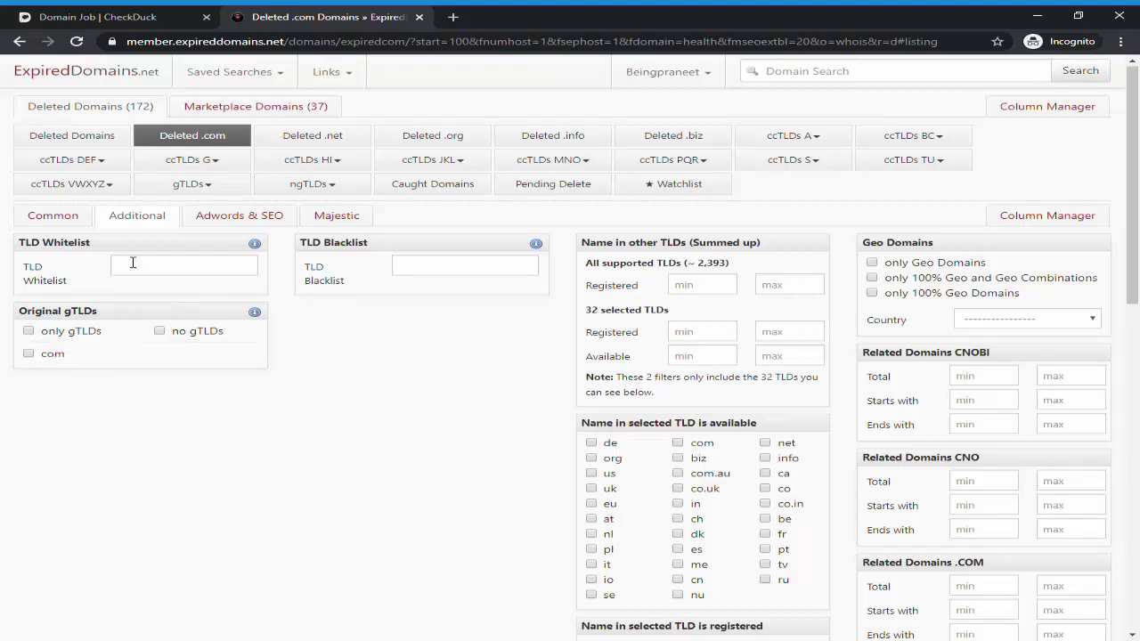
left_click(94, 331)
scroll(583, 360, "down", 1)
scroll(583, 363, "up", 1)
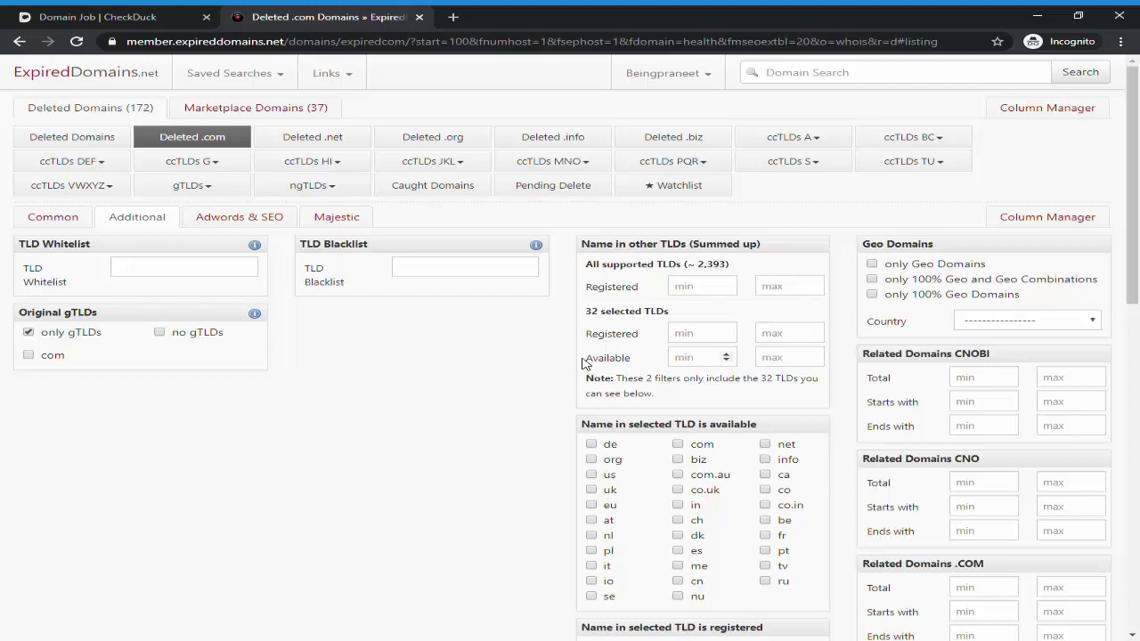
scroll(583, 363, "down", 2)
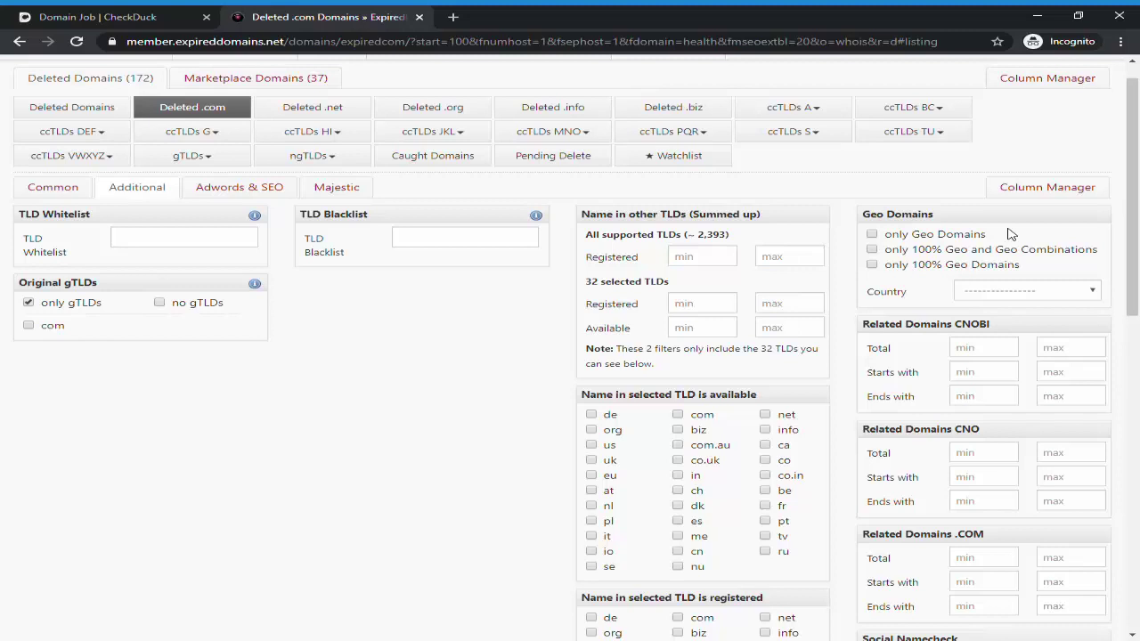
scroll(945, 319, "down", 1)
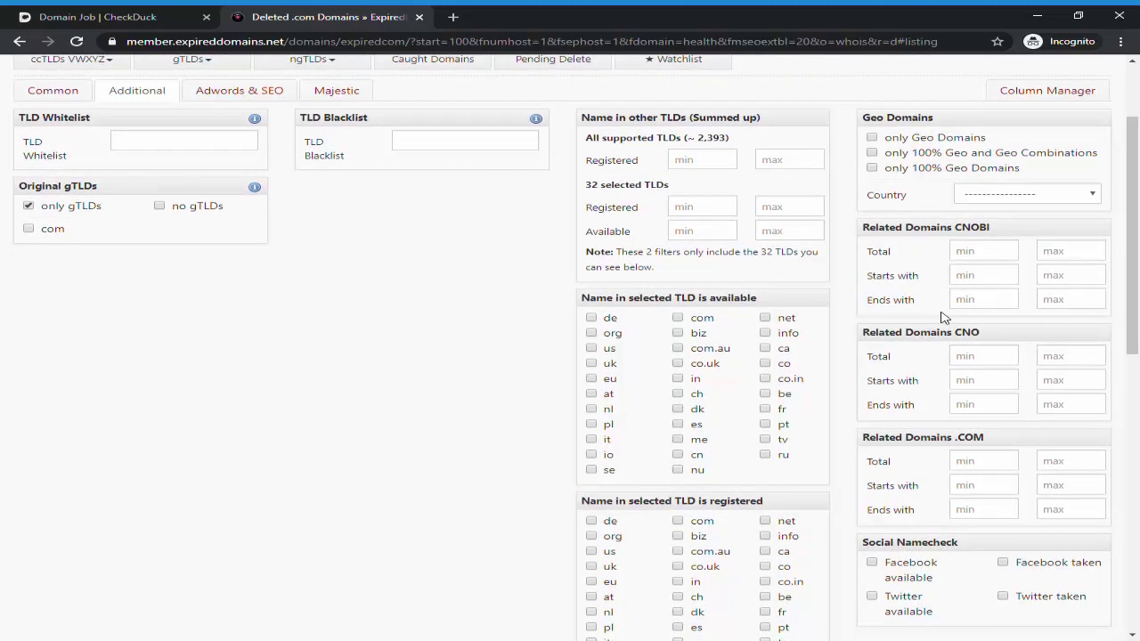
- Switch to CheckDuck, pause the job's refresh, and filter for Clean Score 4 & Above, Link Score 2 & Above and Domain Score 1 & Above
left_click(106, 17)
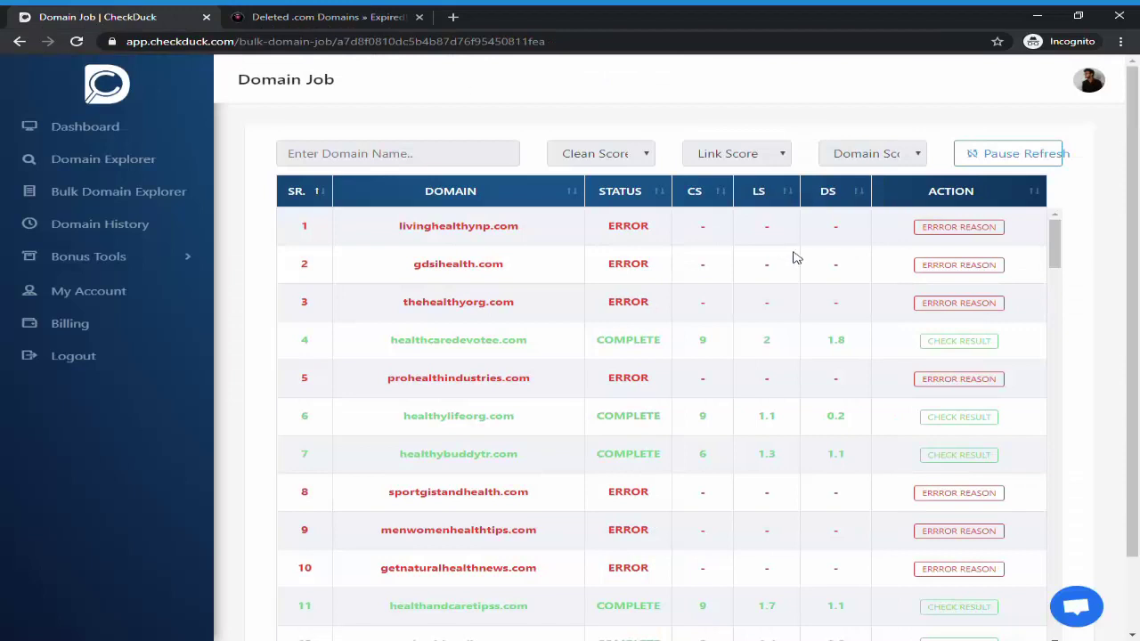
left_click(989, 161)
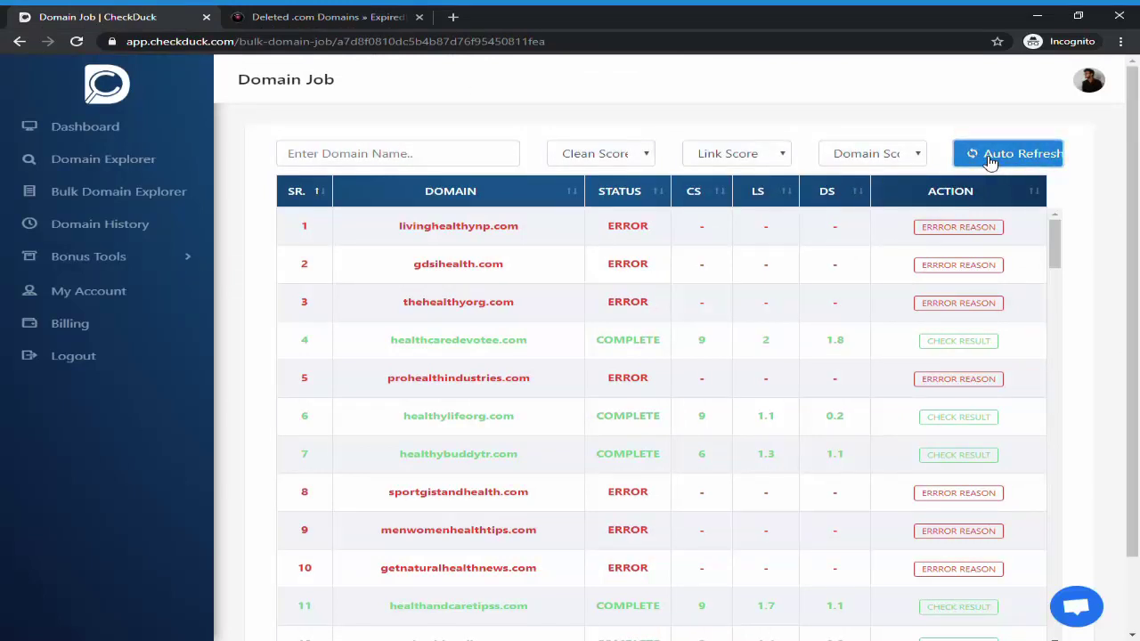
left_click(601, 158)
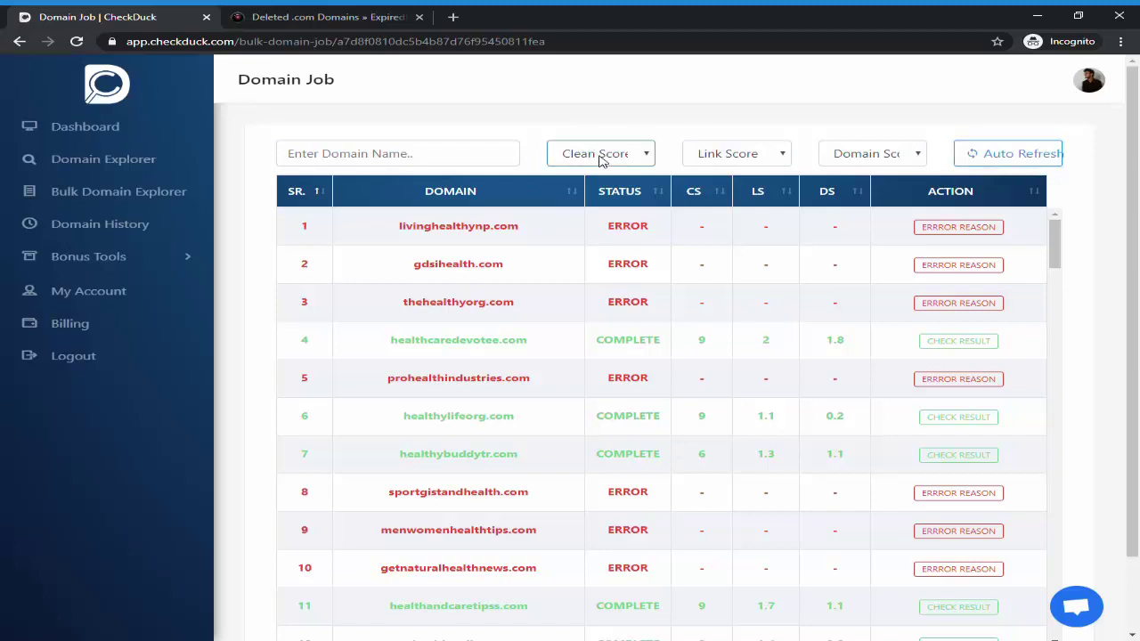
left_click(597, 254)
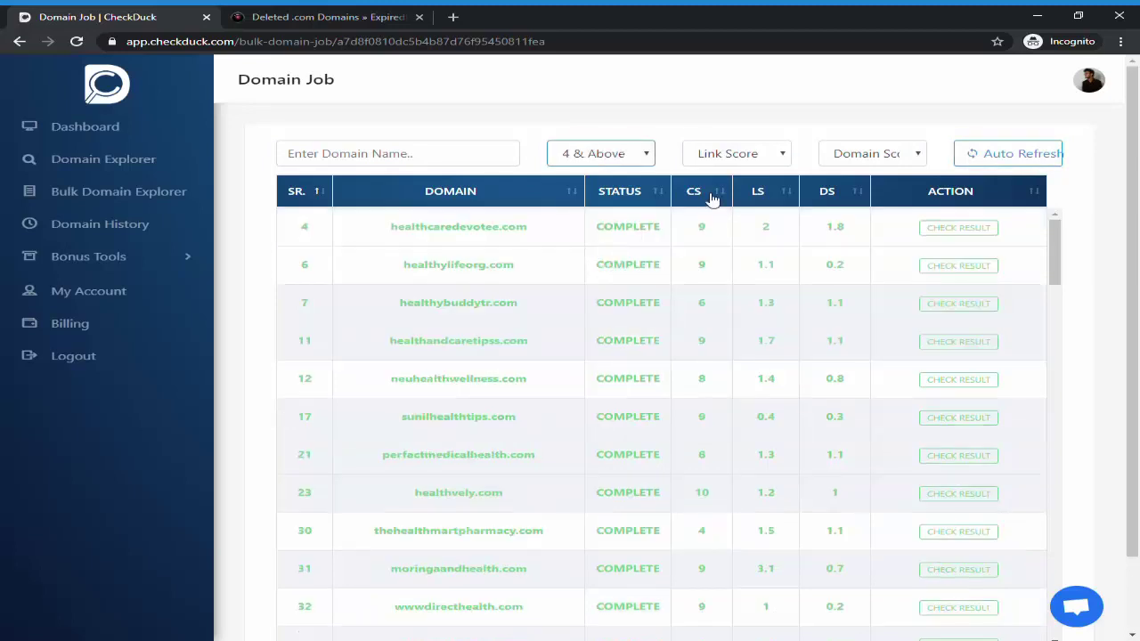
left_click(740, 157)
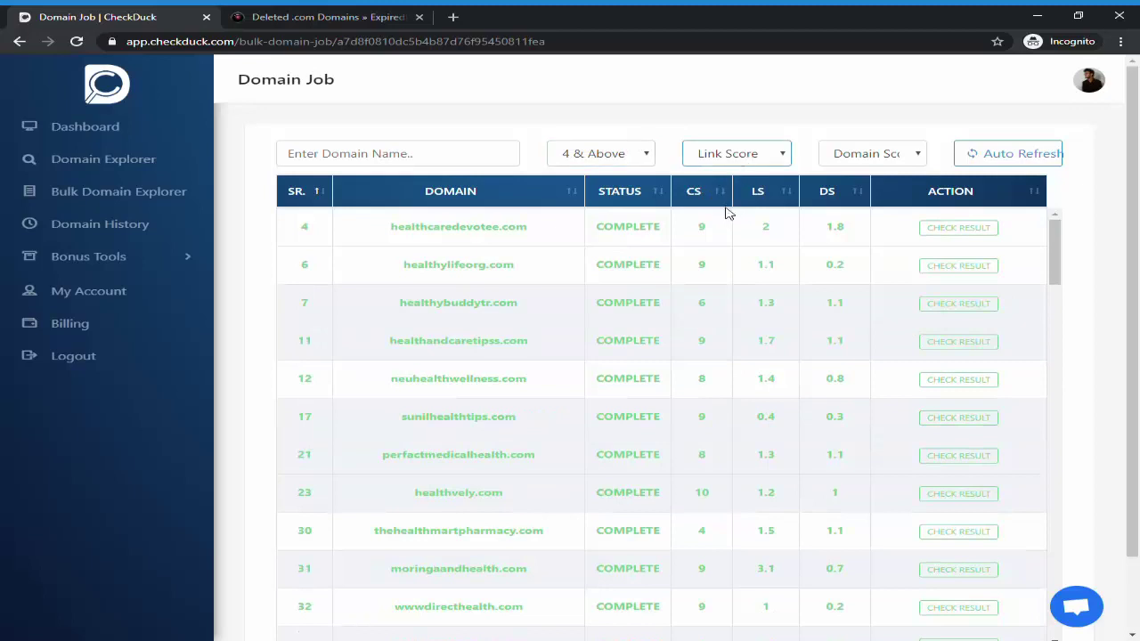
left_click(862, 163)
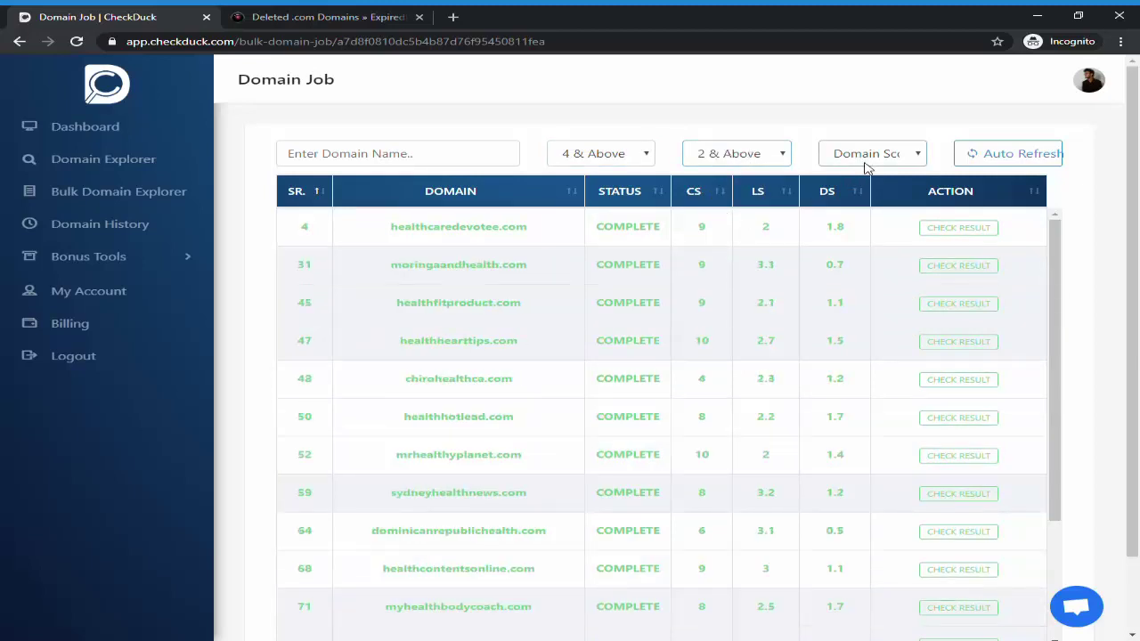
left_click(869, 210)
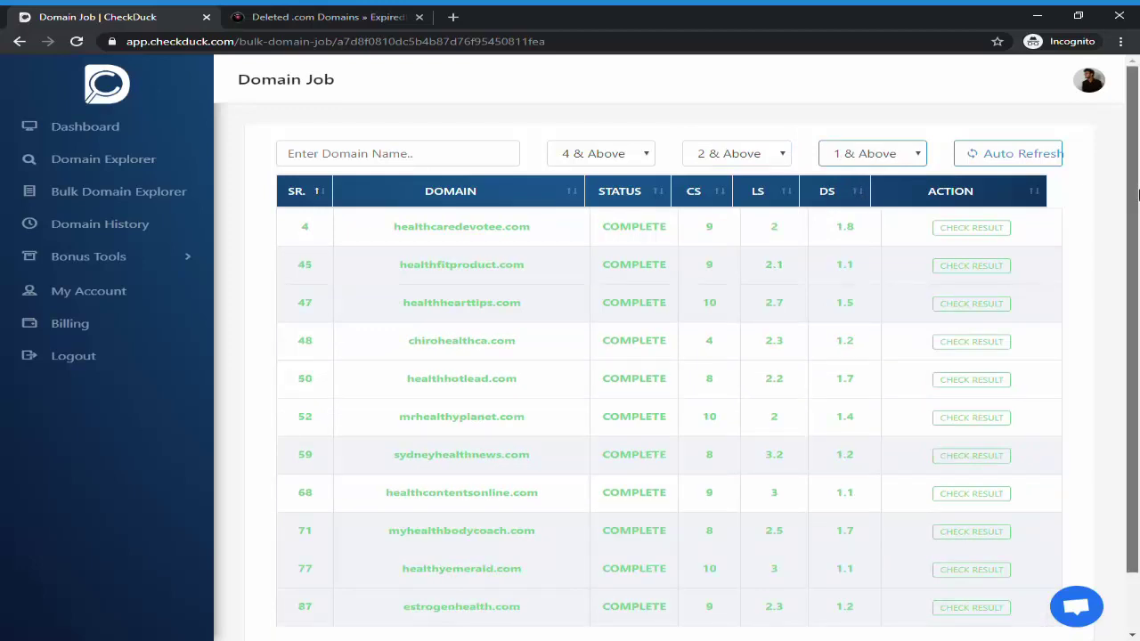
- Examine the filtered domains, focusing on the link and domain scores of sydneyhealthnews.com
left_click_drag(1134, 178, 1133, 180)
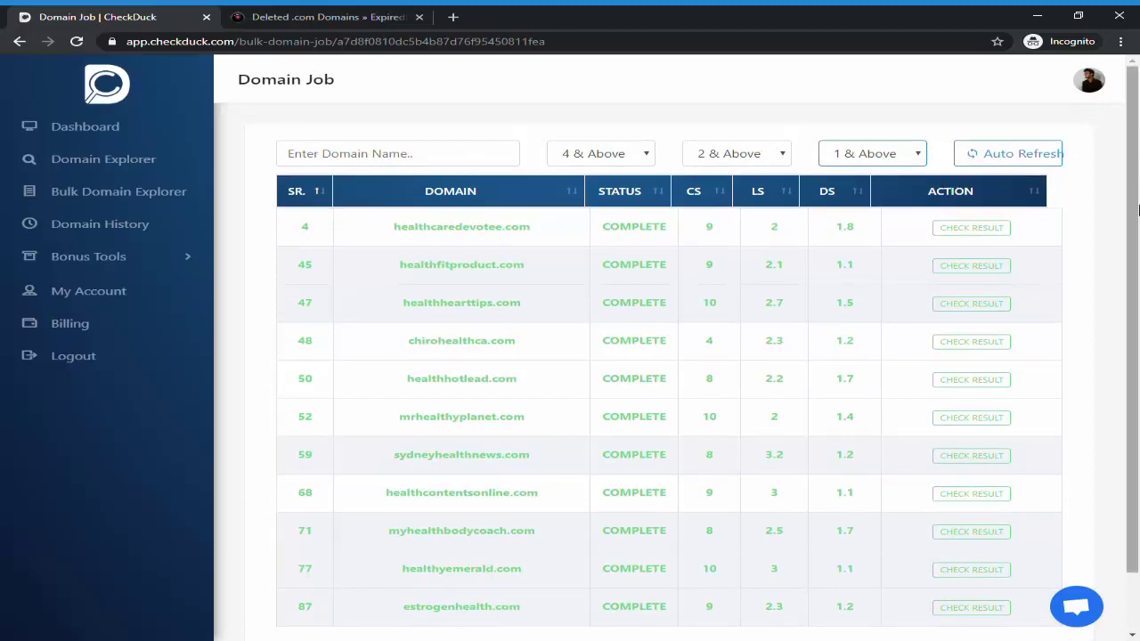
scroll(1138, 388, "down", 2)
scroll(1138, 387, "up", 1)
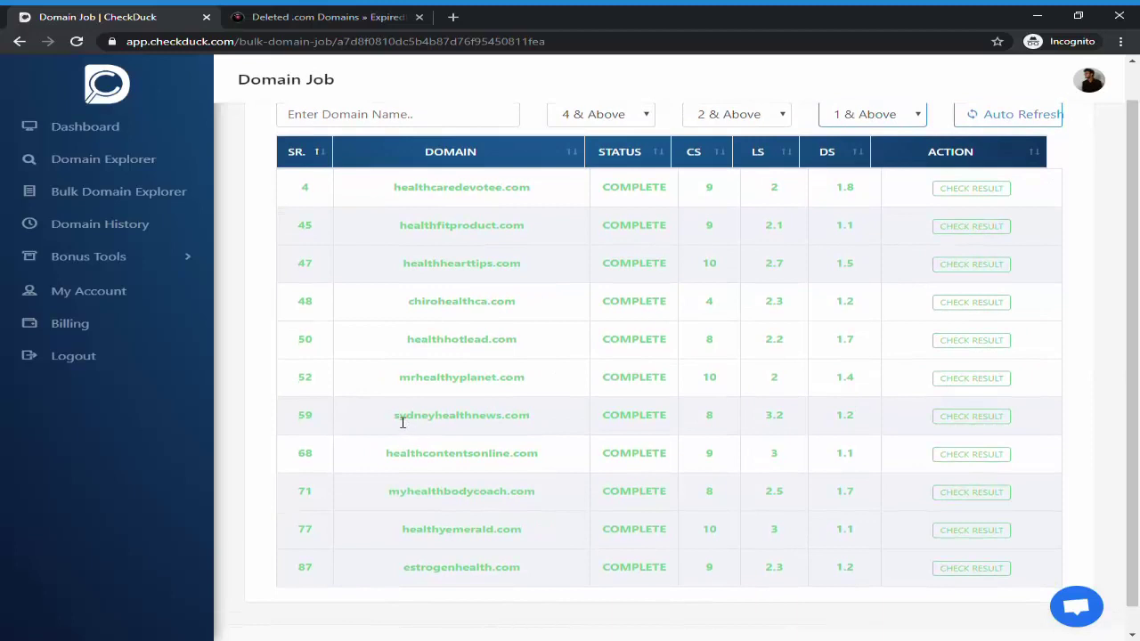
left_click_drag(394, 416, 533, 415)
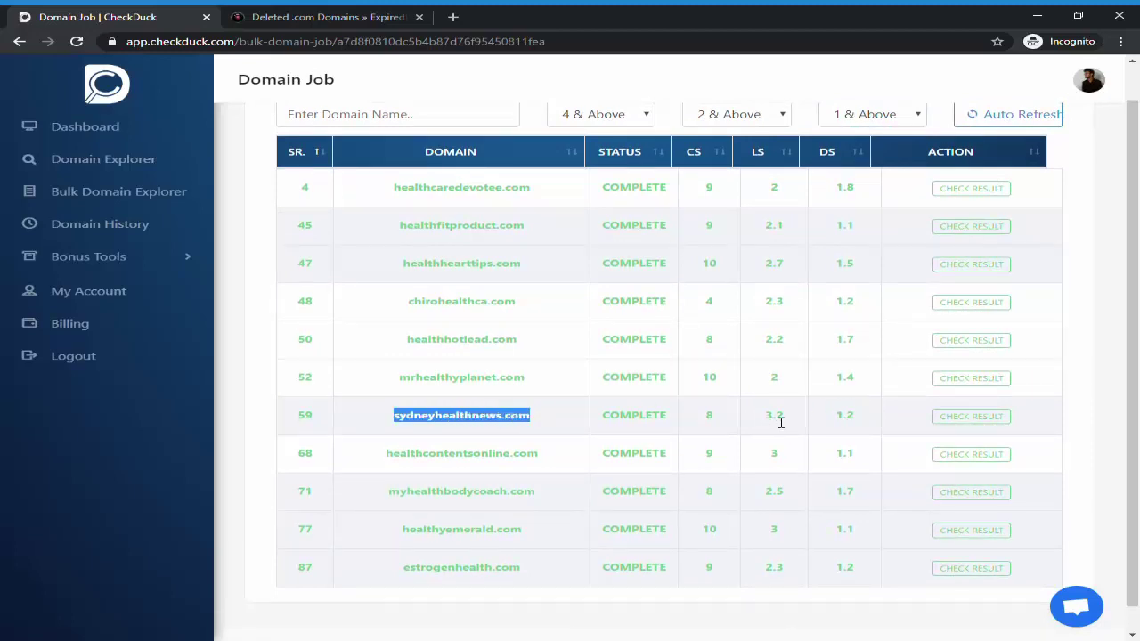
left_click_drag(780, 422, 850, 418)
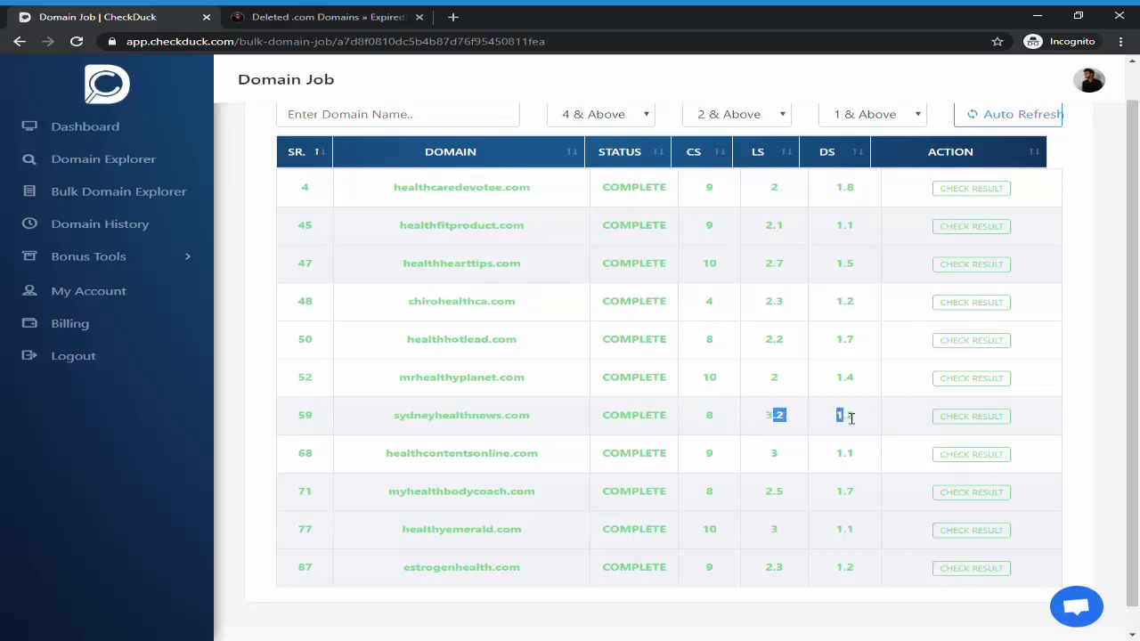
left_click(851, 418)
- Open the results of healthhearttips.com, healthhotlead.com, myhealthbodycoach.com and healthcaredevotee.com in separate tabs
left_click(968, 264)
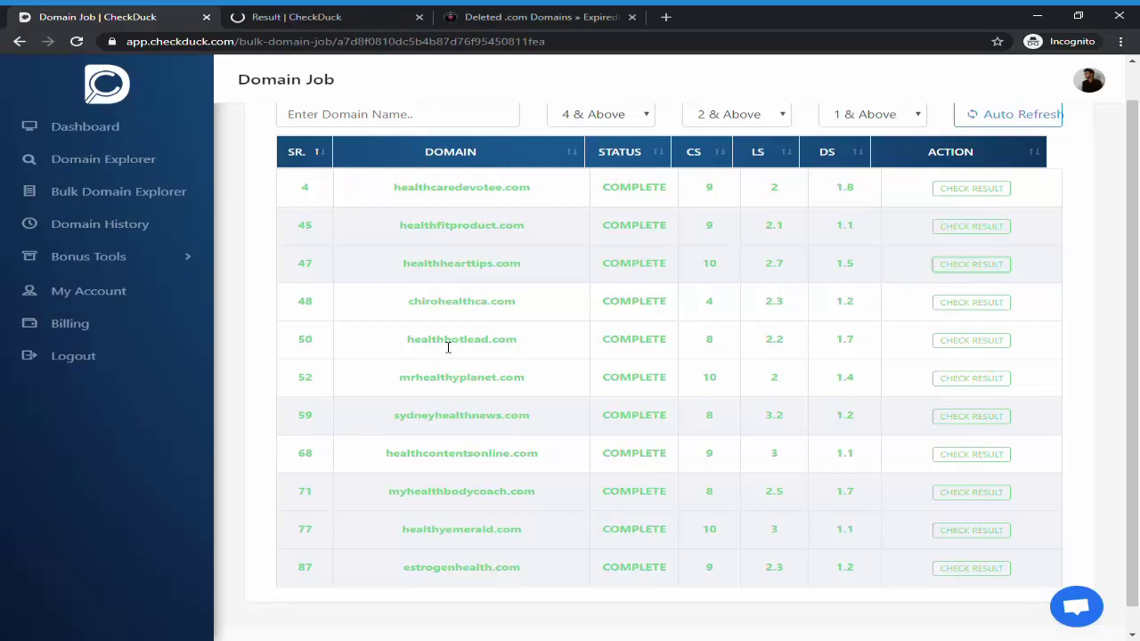
left_click(980, 342)
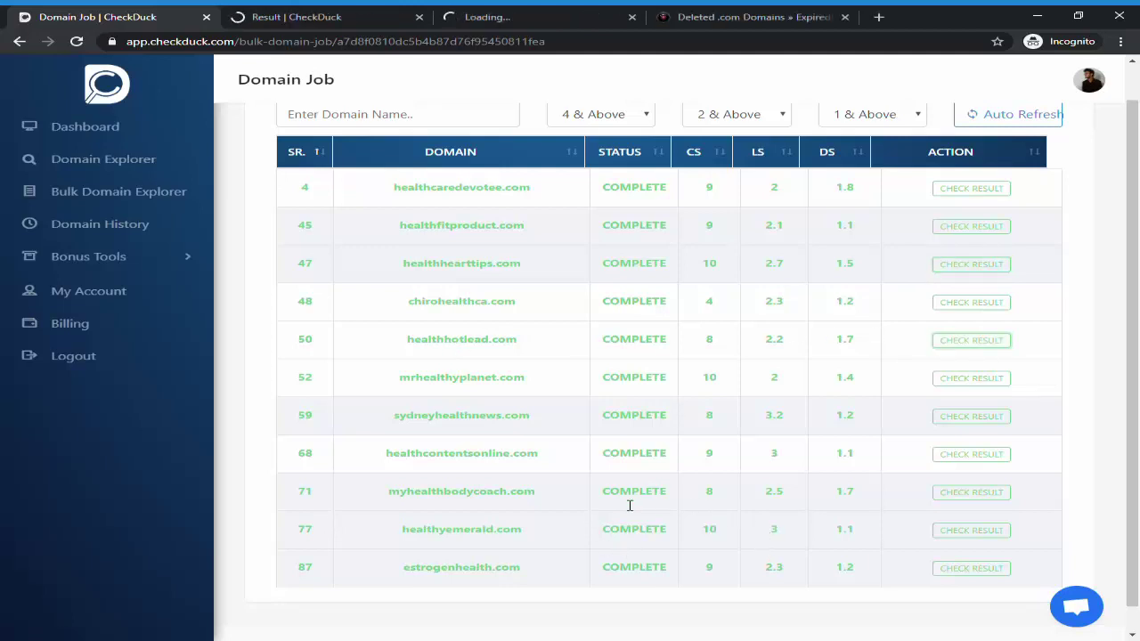
left_click(960, 498)
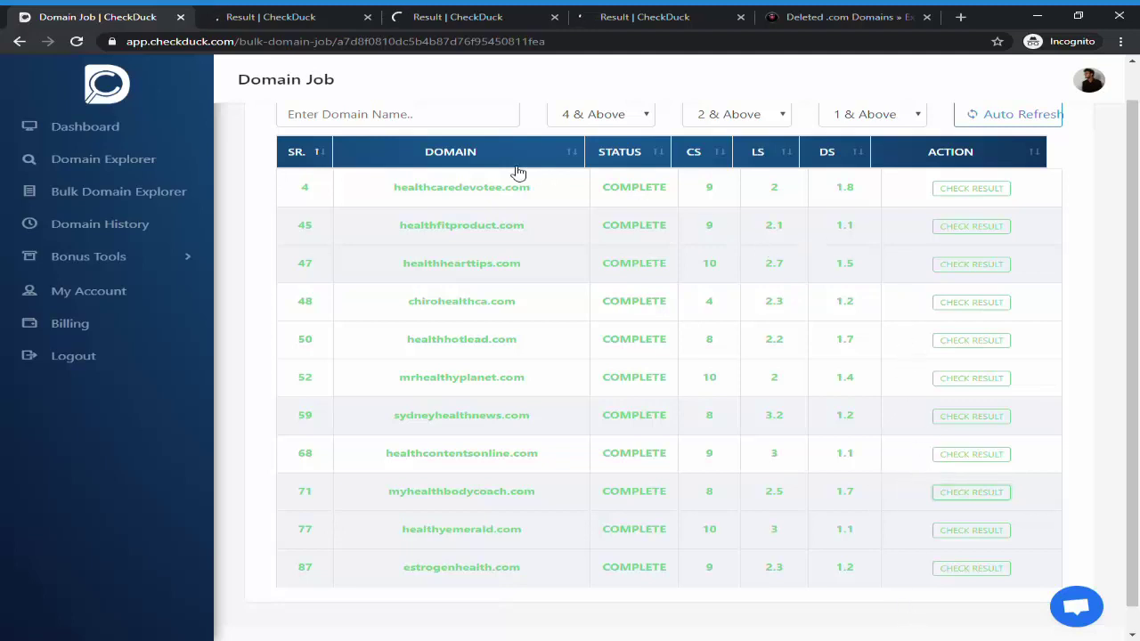
left_click(962, 189)
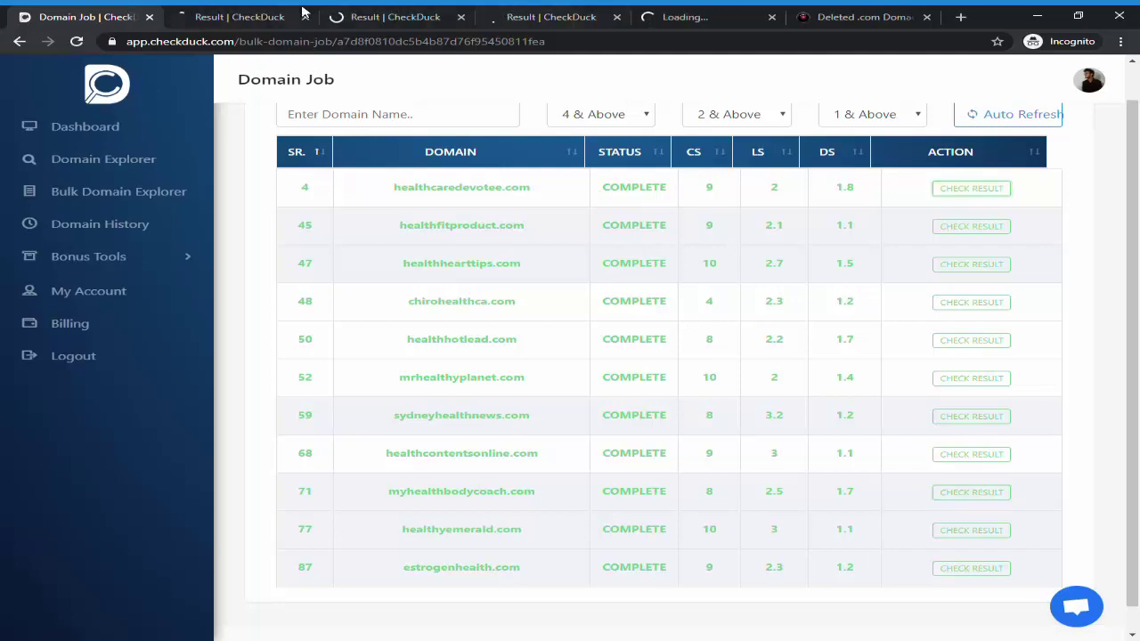
- Examine the healthhearttips.com result, checking its first Wayback date and its spam score
left_click(205, 13)
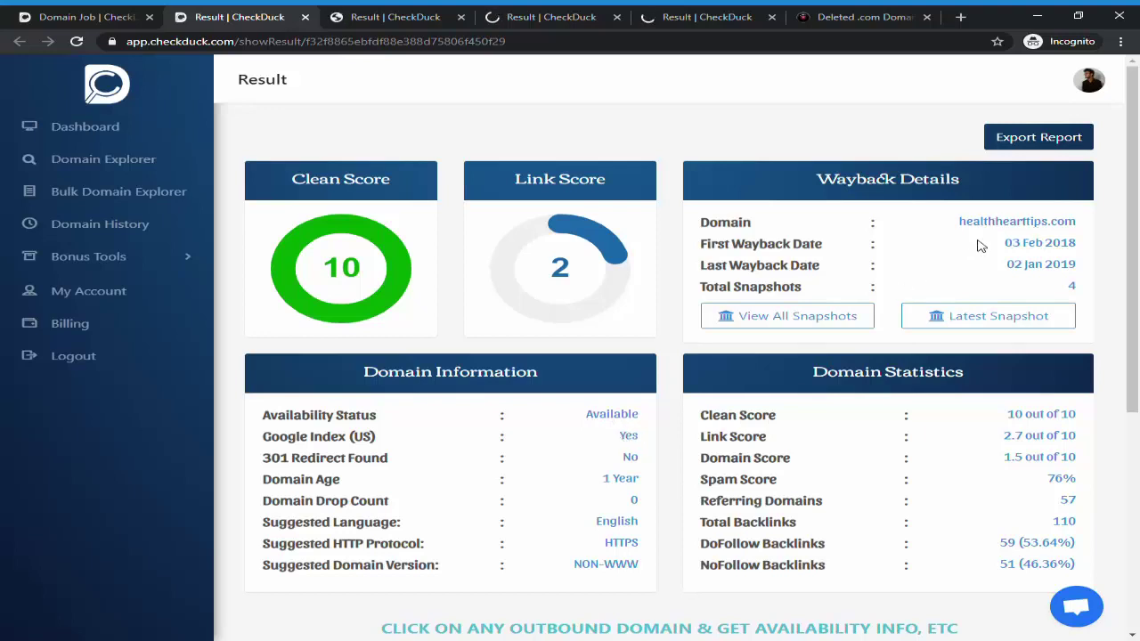
triple_click(1006, 244)
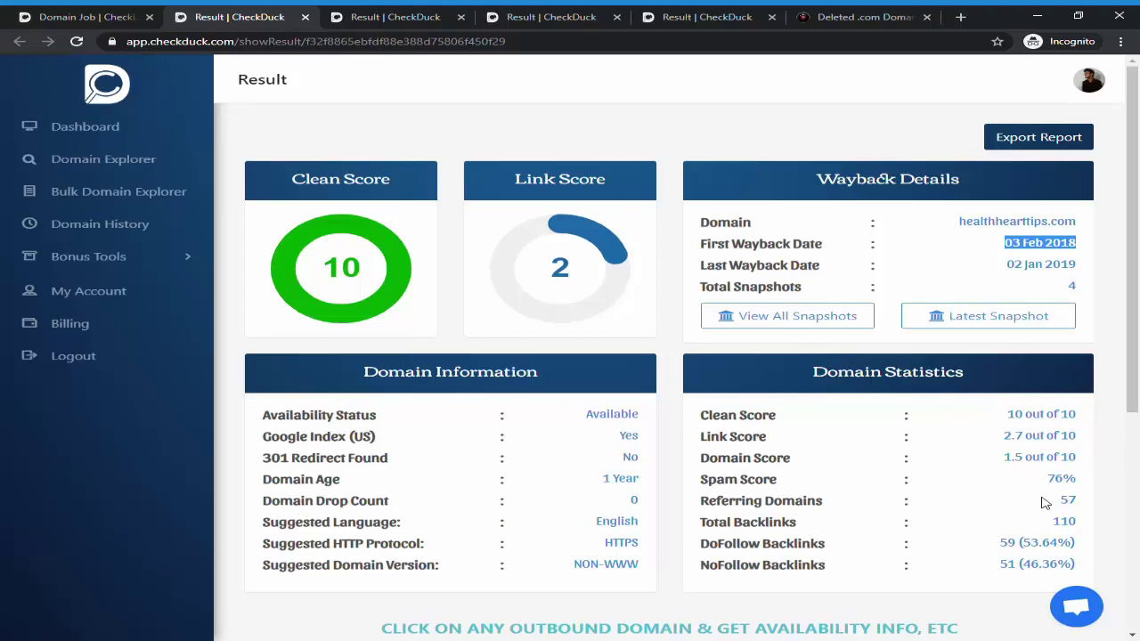
scroll(1037, 504, "down", 1)
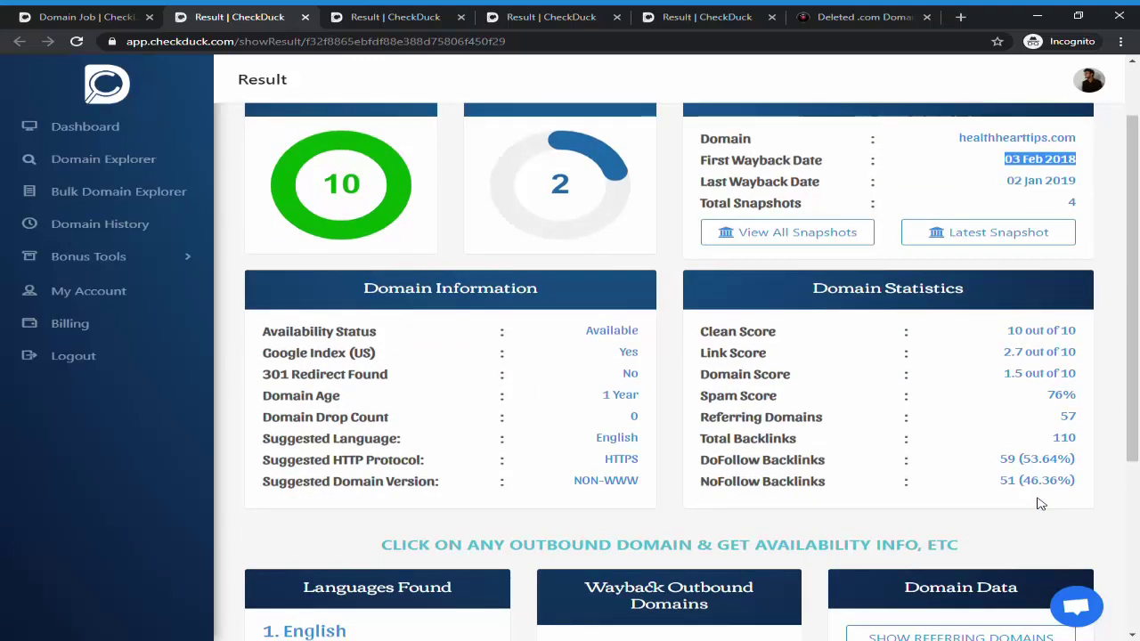
left_click_drag(1047, 398, 1082, 400)
left_click(1084, 401)
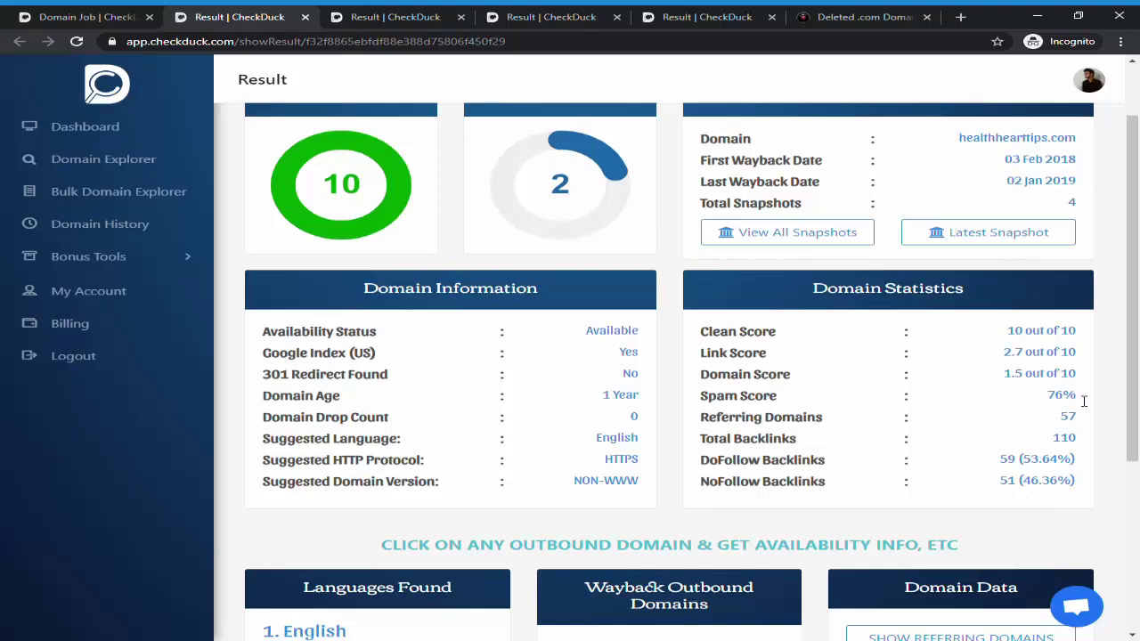
- Examine the referring domains and anchor texts of healthhearttips.com
scroll(1047, 428, "down", 1)
scroll(1047, 429, "down", 1)
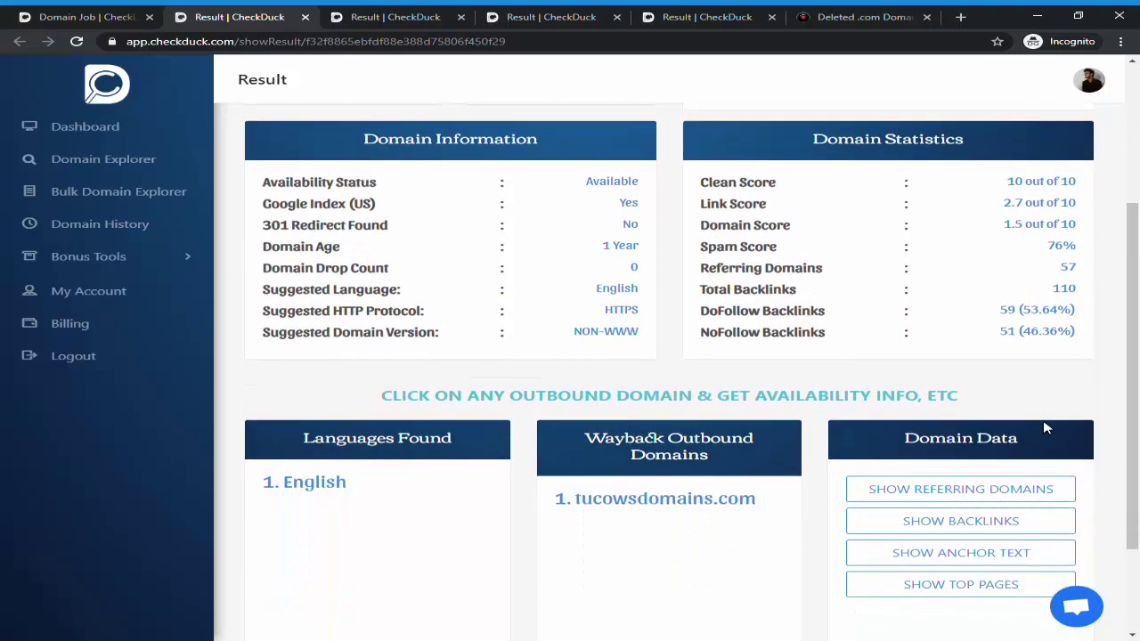
left_click(980, 491)
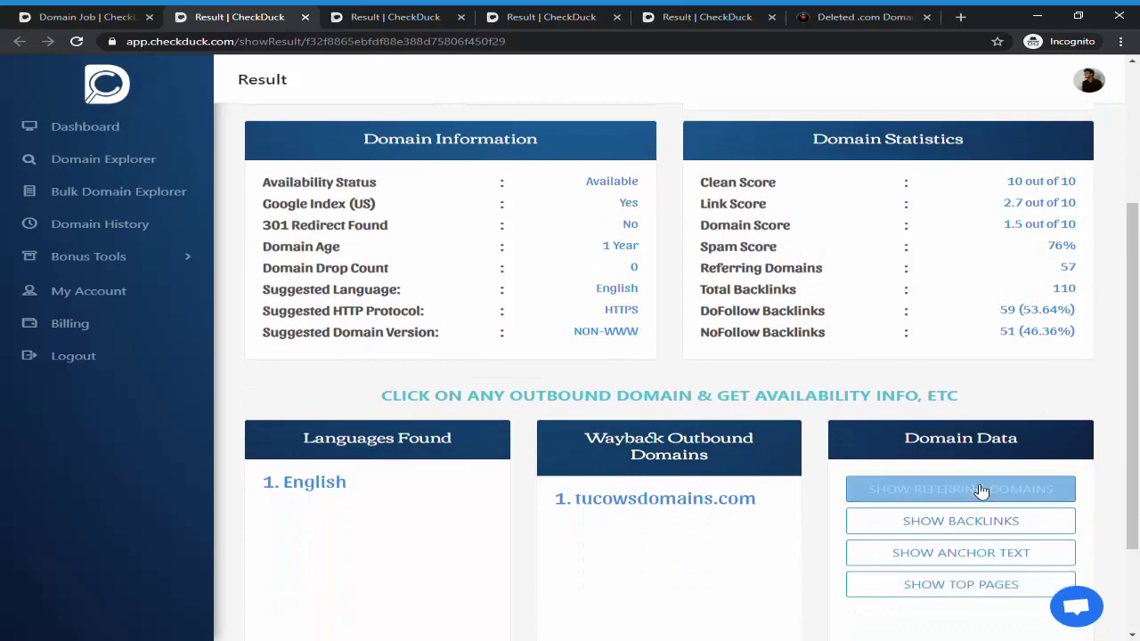
left_click(962, 553)
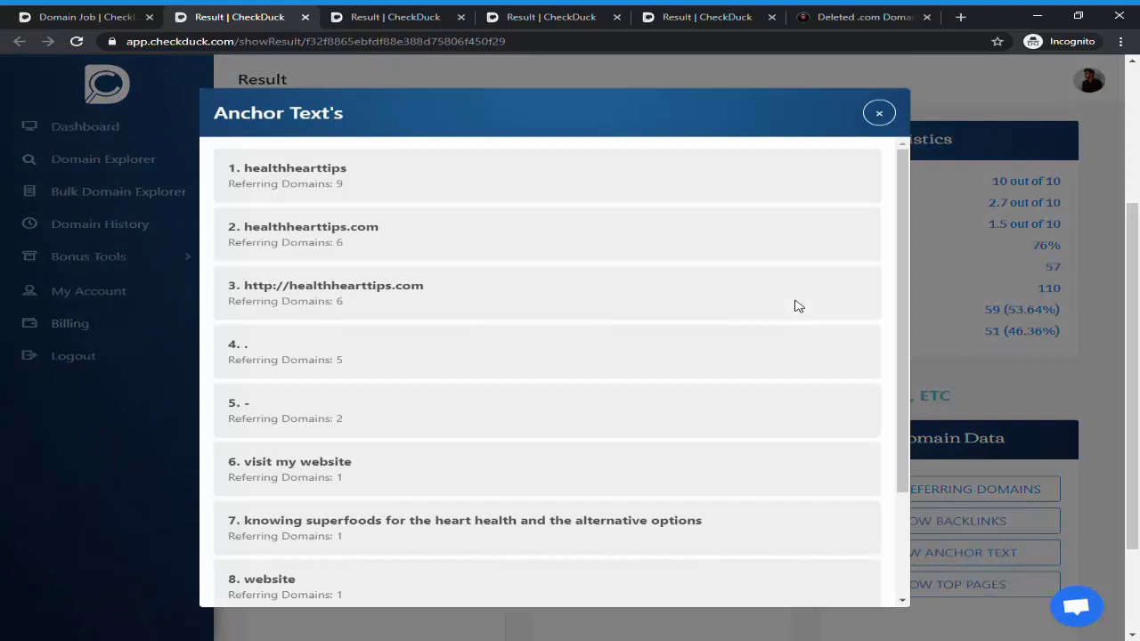
scroll(796, 305, "down", 2)
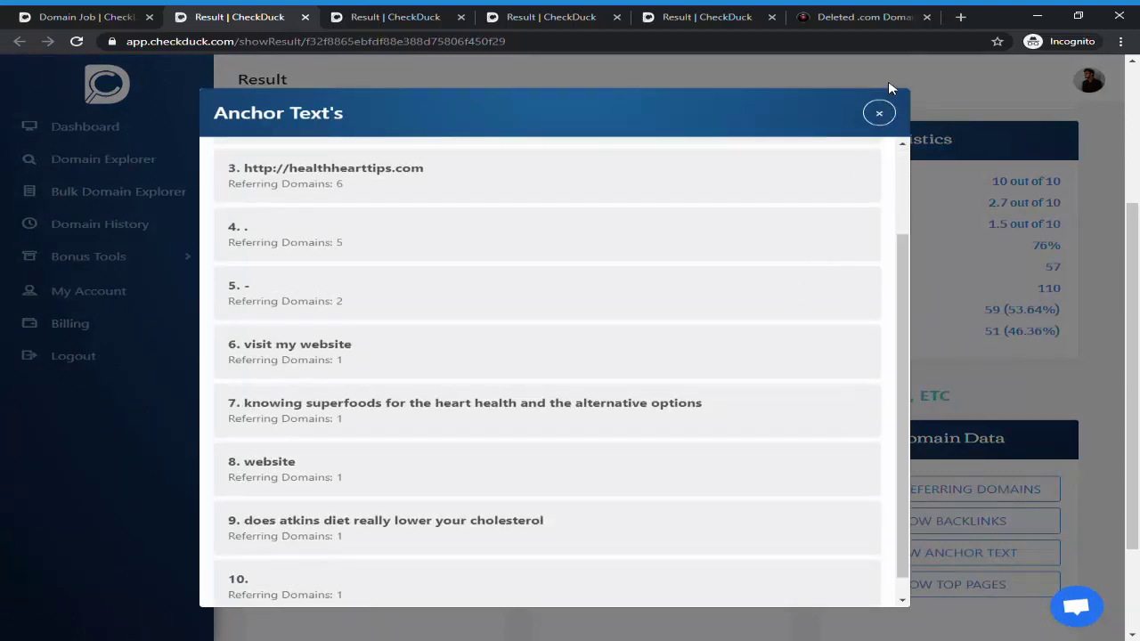
left_click(879, 112)
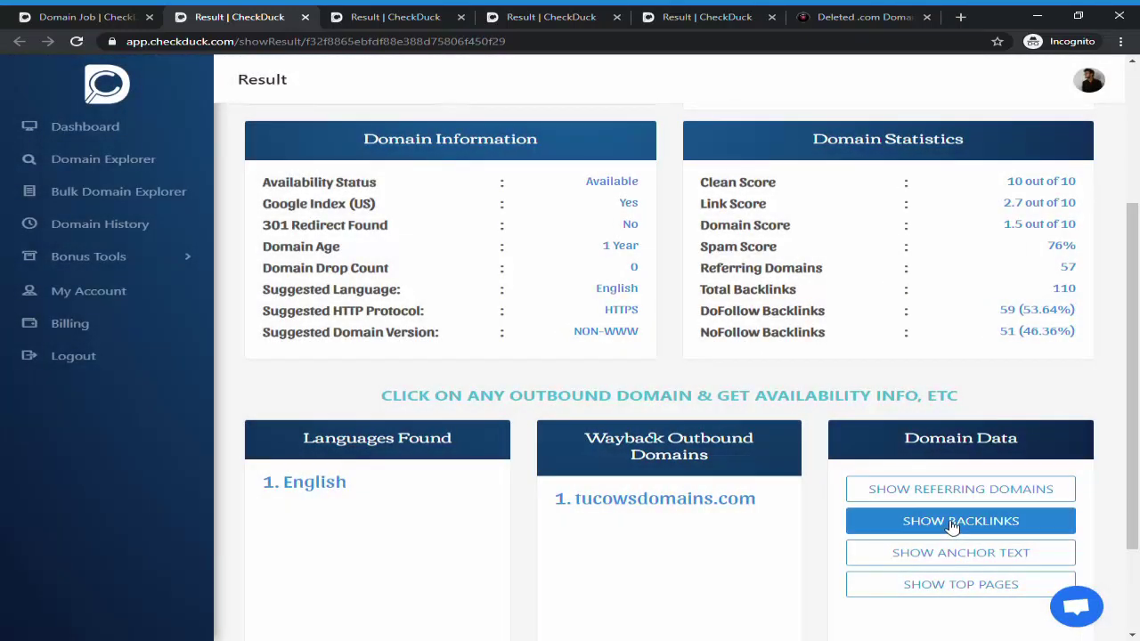
- Check the backlinks, referring domains with their spam scores, and top pages of healthhearttips.com
left_click(948, 523)
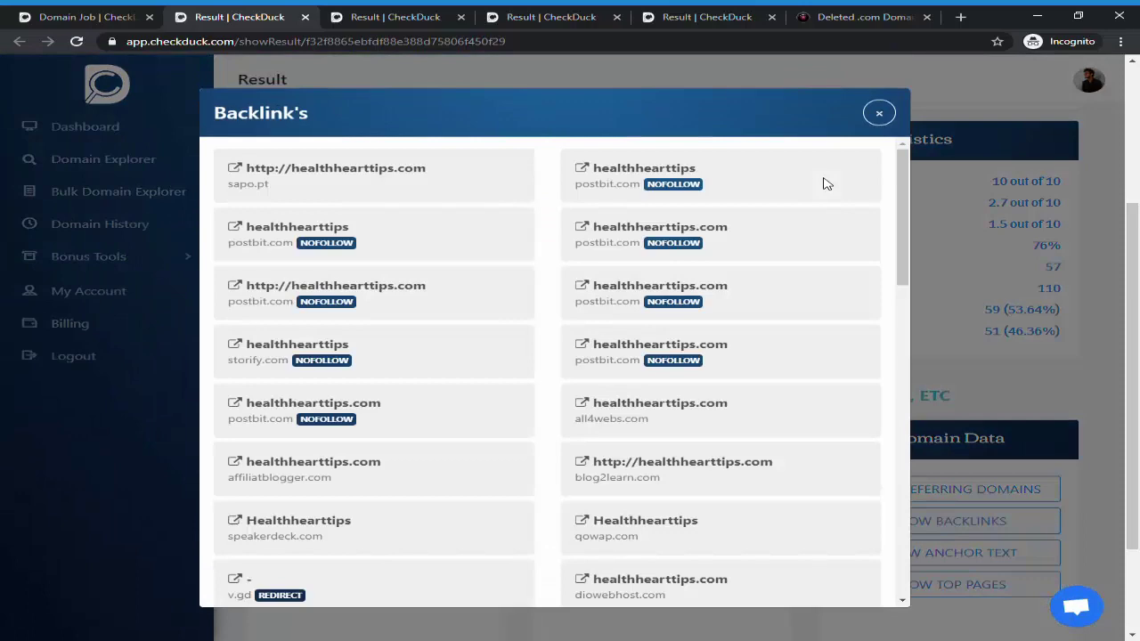
left_click(880, 114)
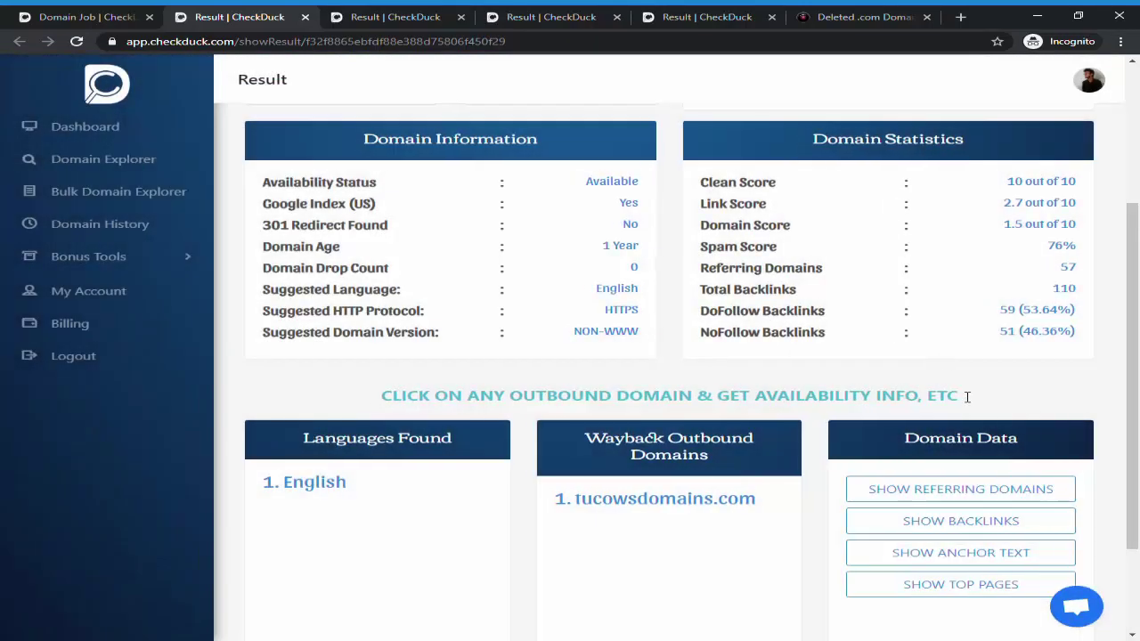
left_click(951, 498)
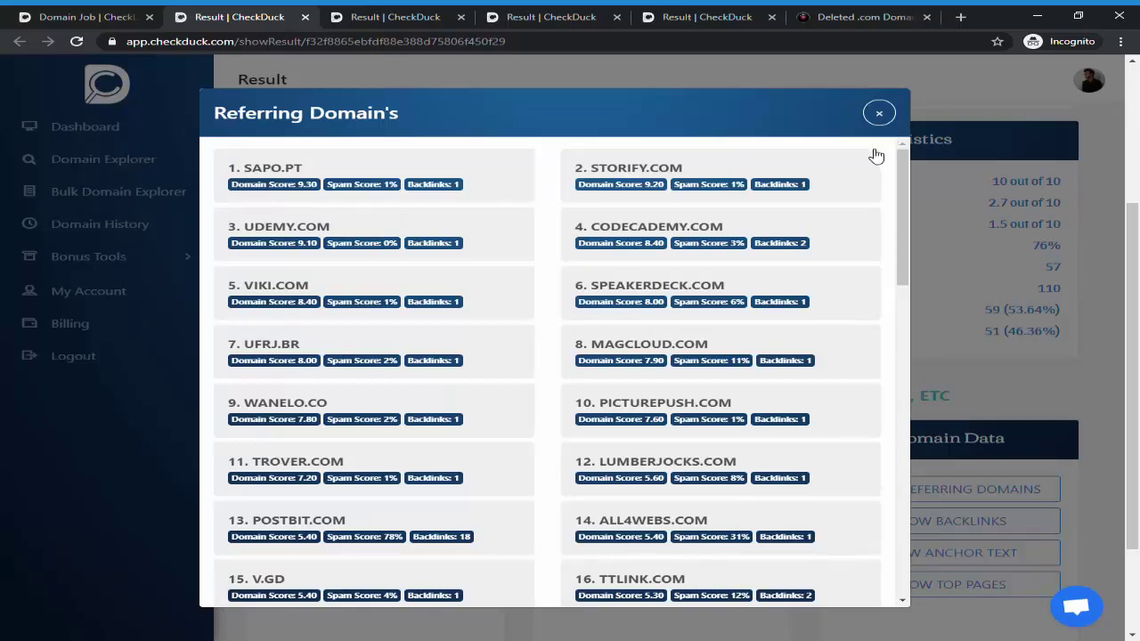
left_click(879, 114)
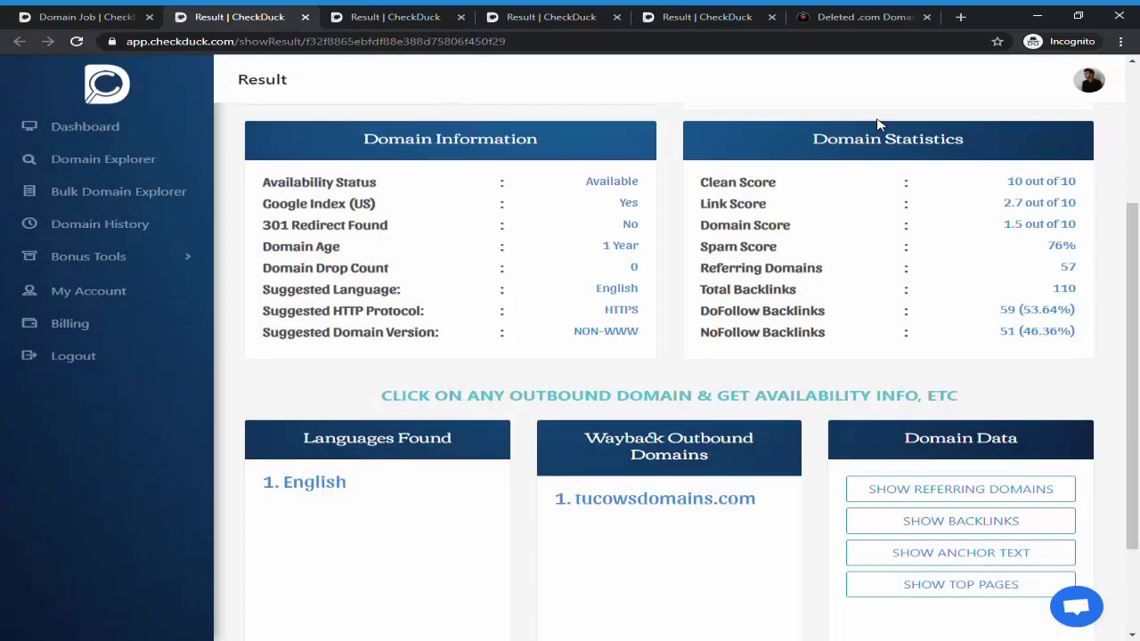
left_click(925, 521)
left_click(926, 586)
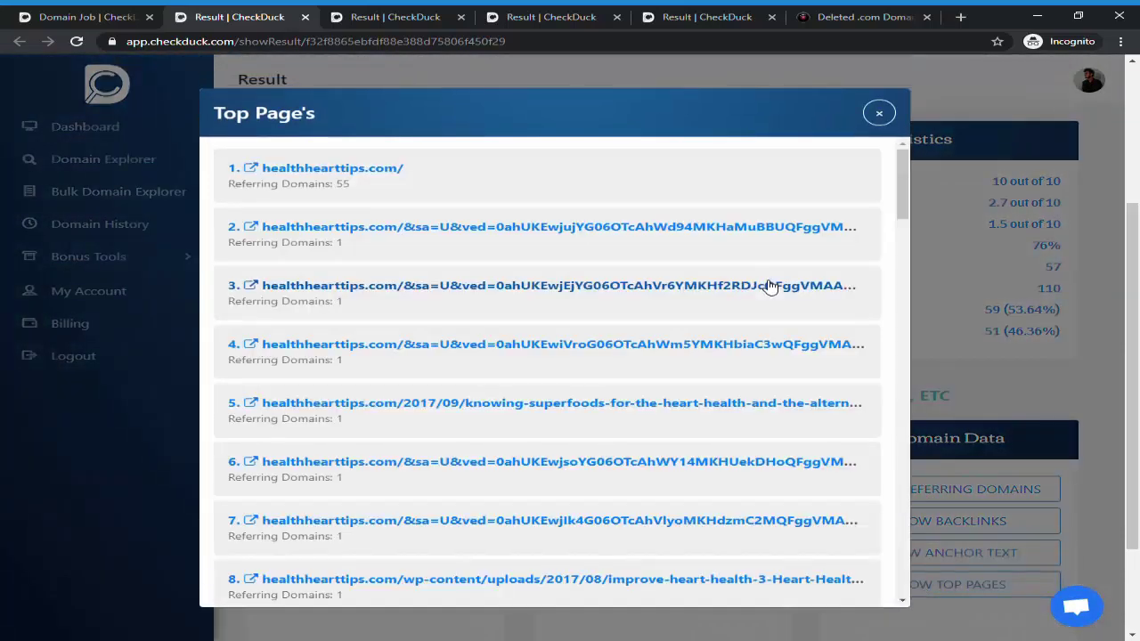
left_click(879, 113)
- Look through the healthhearttips.com backlinks and inspect the source page of the udemy.com link, closing both when done
left_click(949, 532)
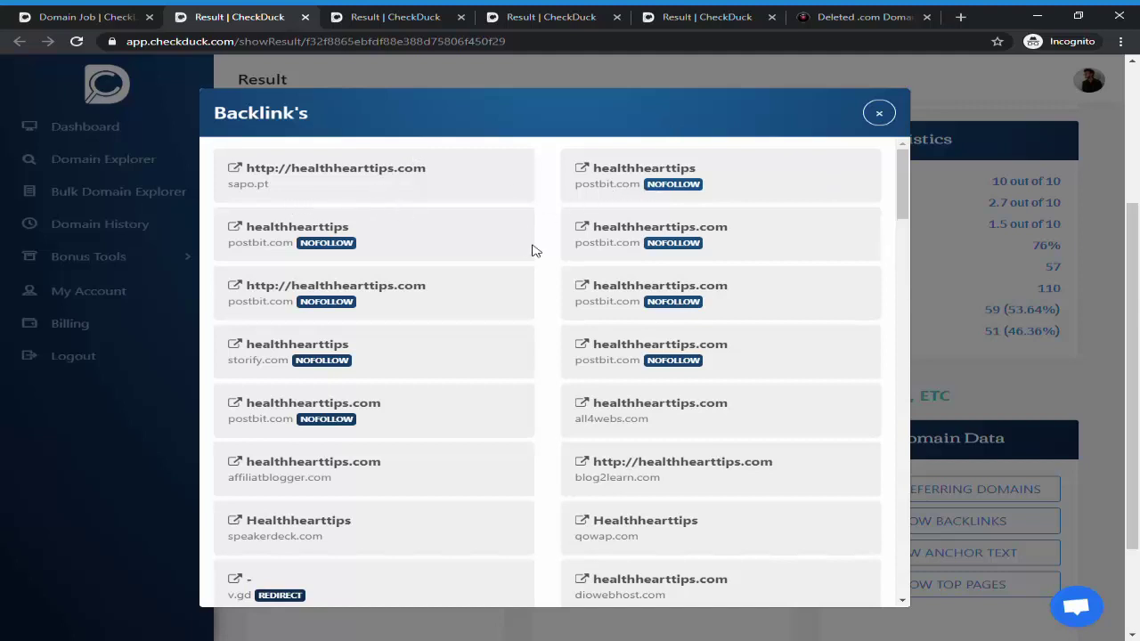
scroll(534, 251, "down", 2)
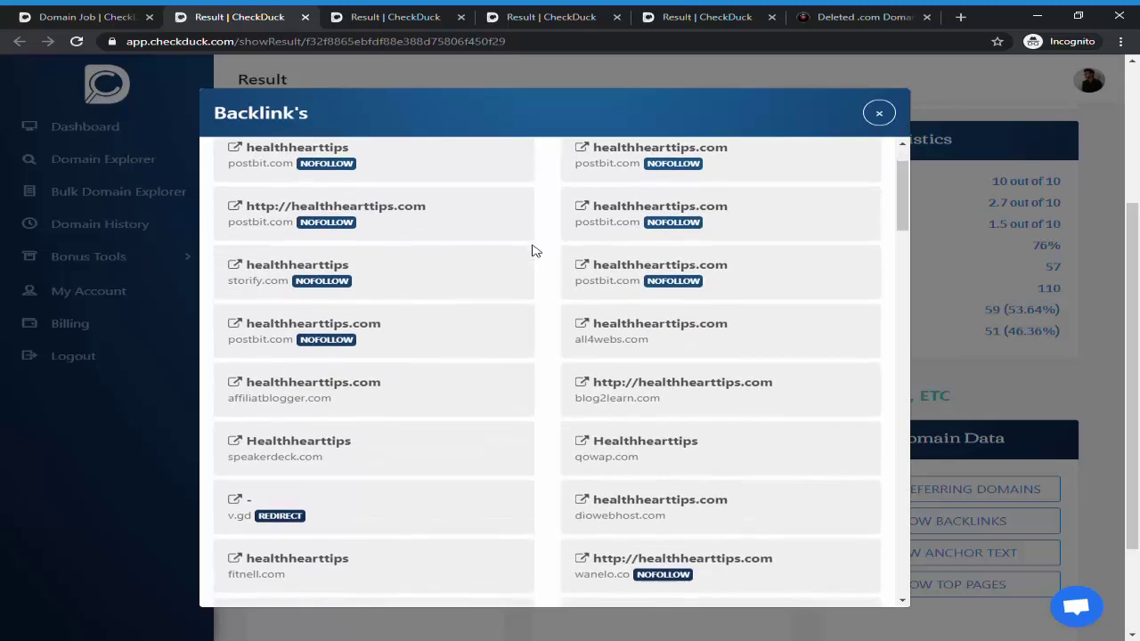
scroll(535, 251, "down", 2)
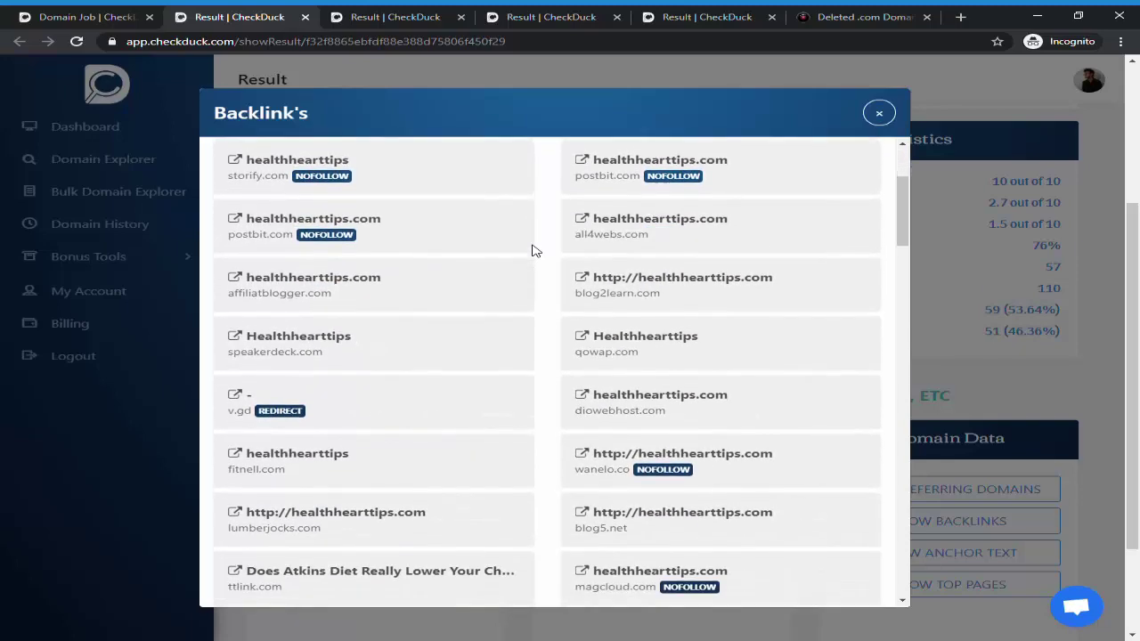
scroll(534, 251, "down", 3)
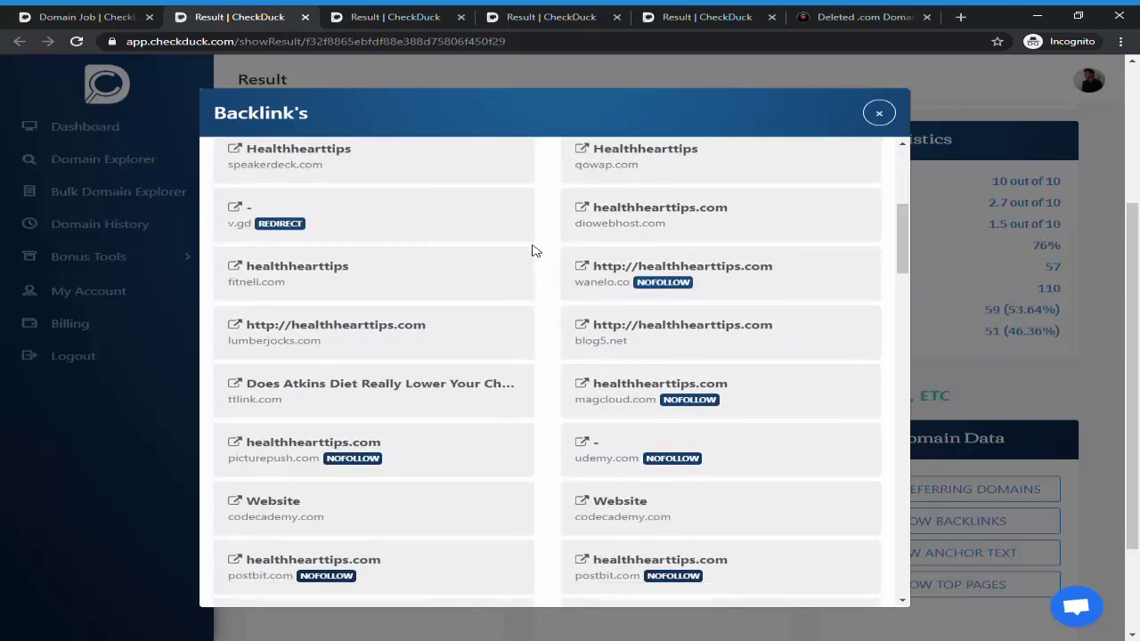
scroll(532, 250, "down", 2)
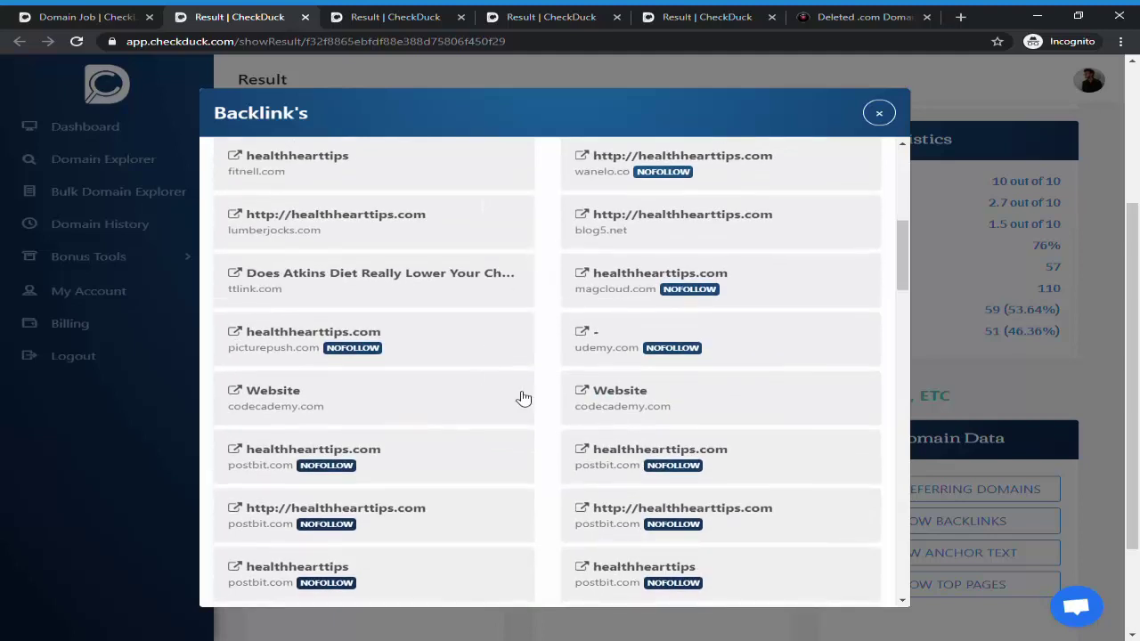
left_click(587, 333)
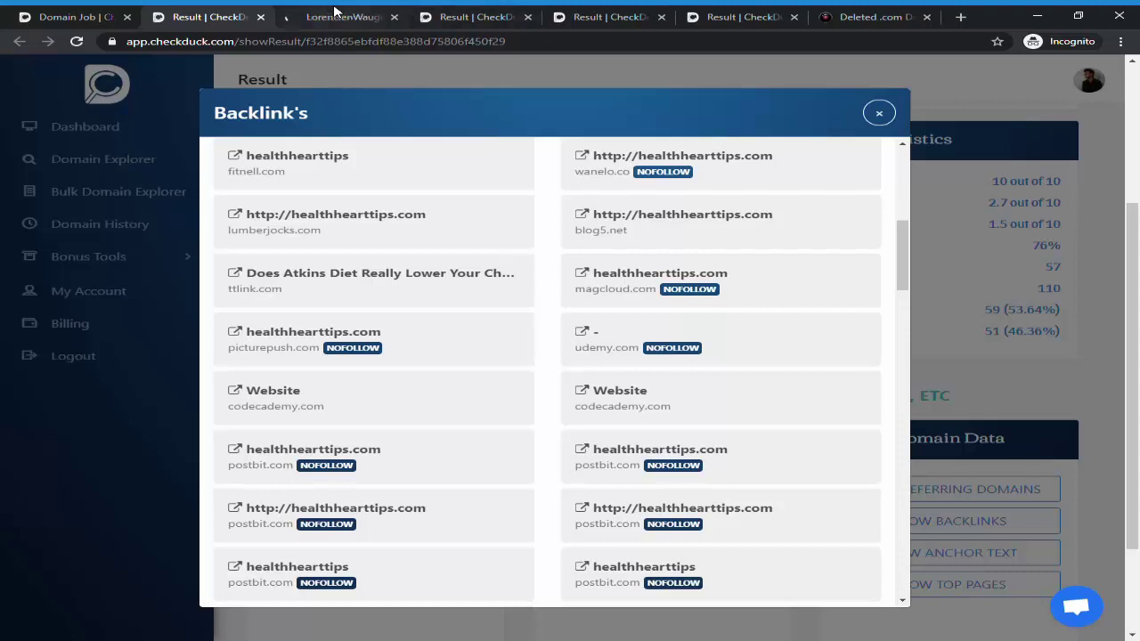
left_click(335, 16)
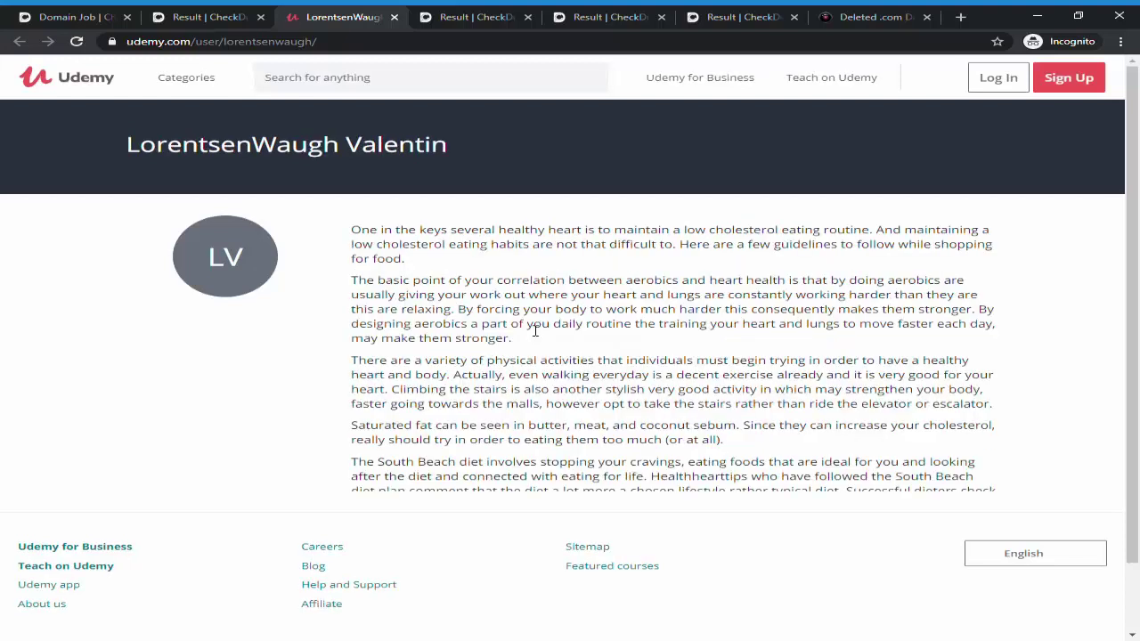
left_click(394, 17)
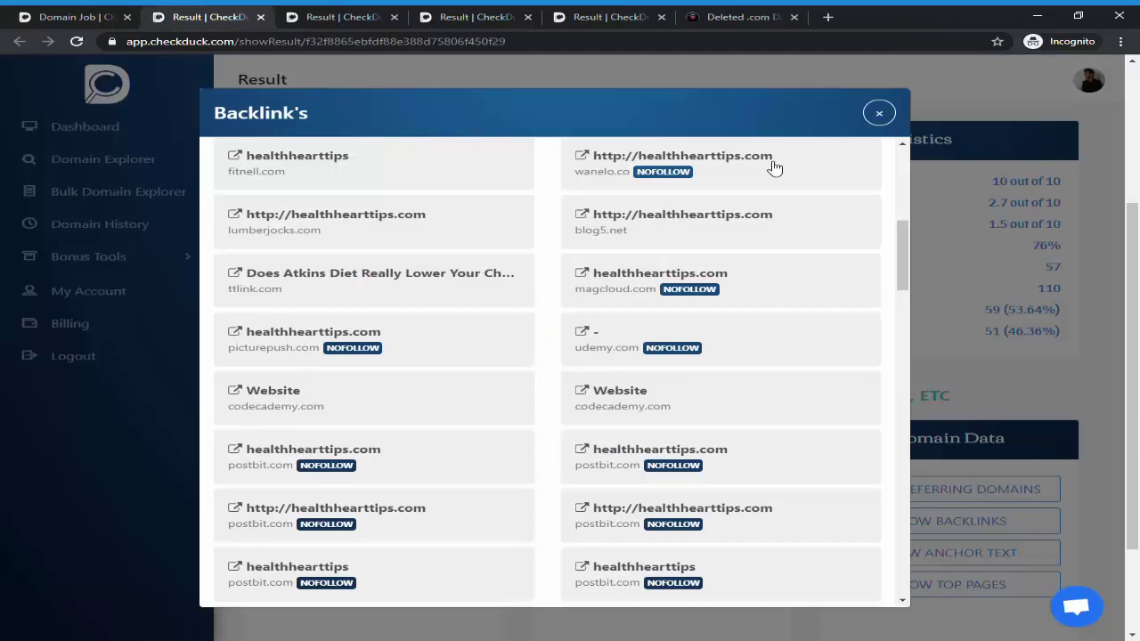
left_click(879, 113)
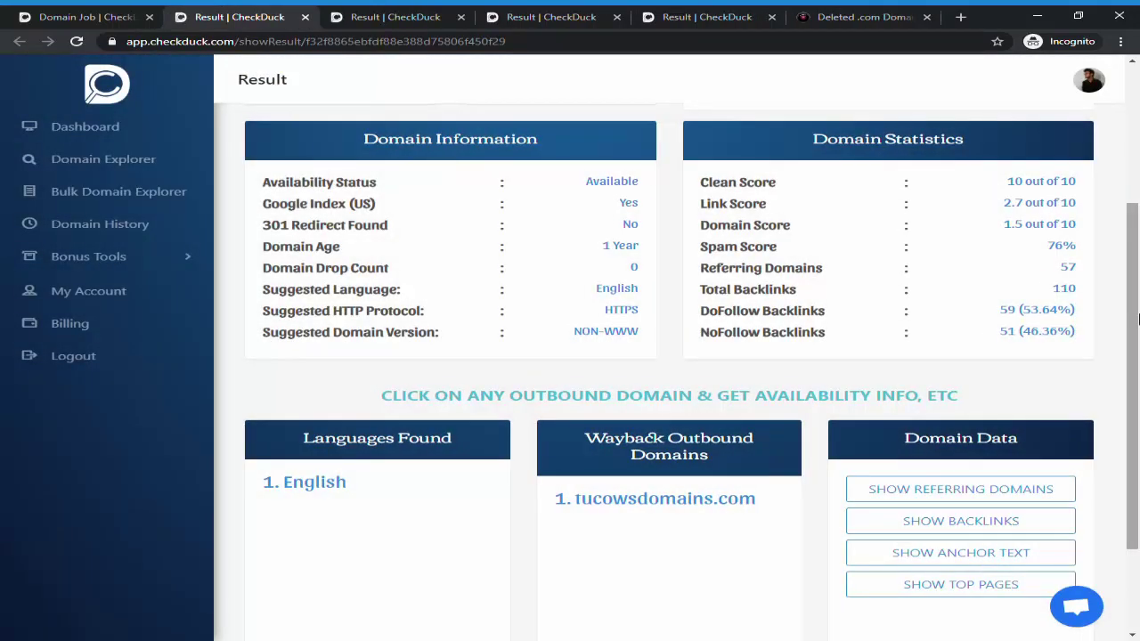
- Close the healthhearttips.com result and examine the healthhotlead.com statistics and referring domains
scroll(597, 155, "up", 3)
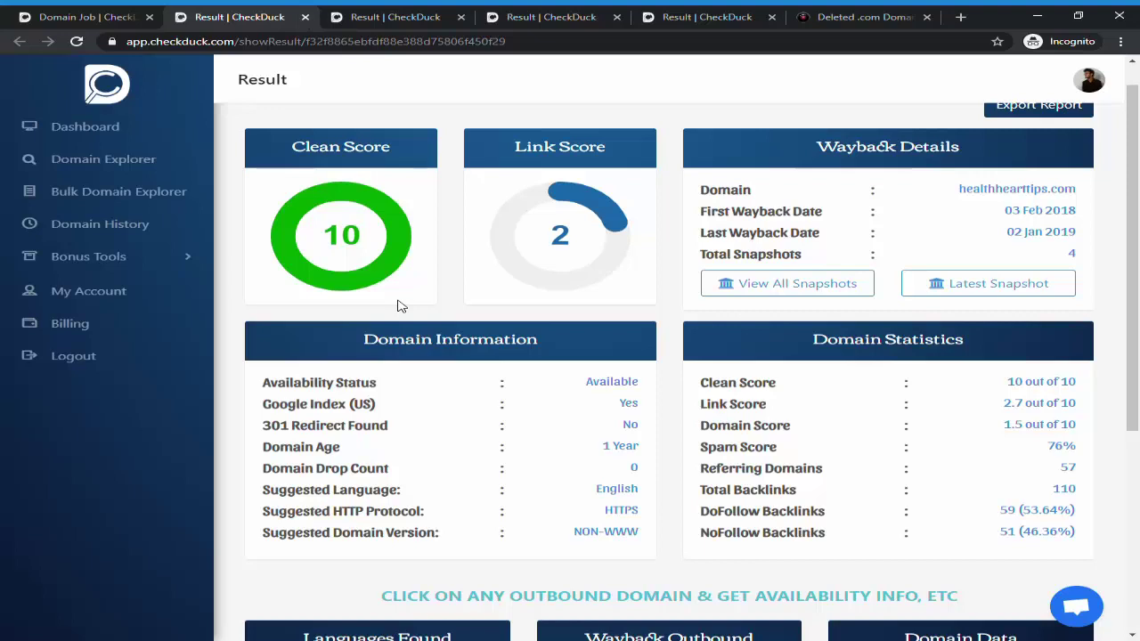
left_click(304, 17)
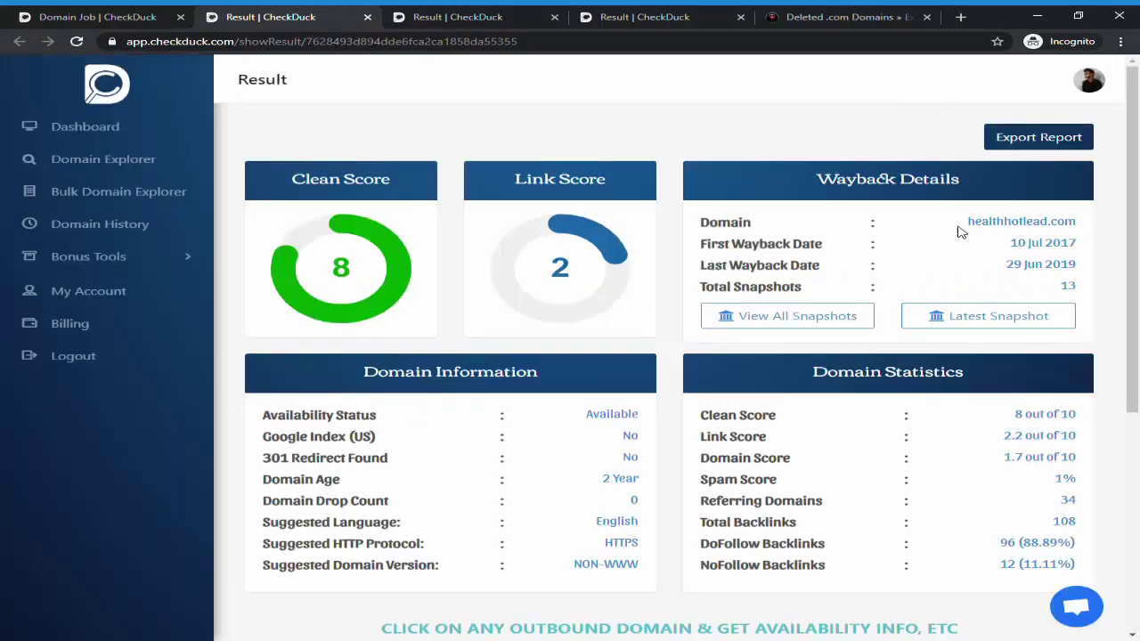
left_click_drag(1132, 236, 1137, 398)
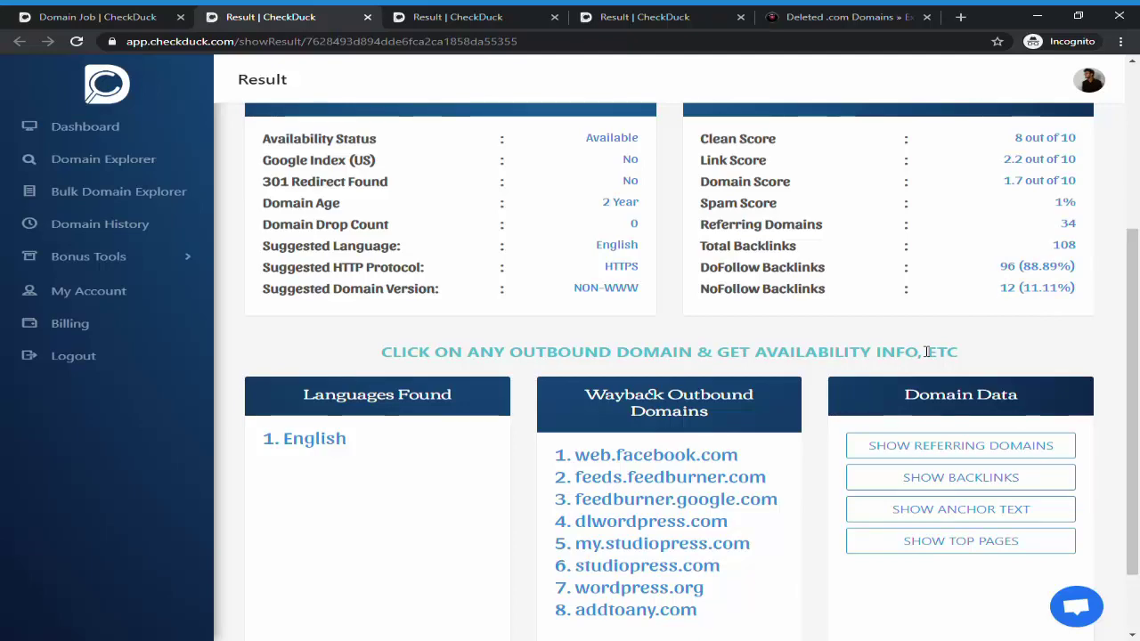
left_click(941, 448)
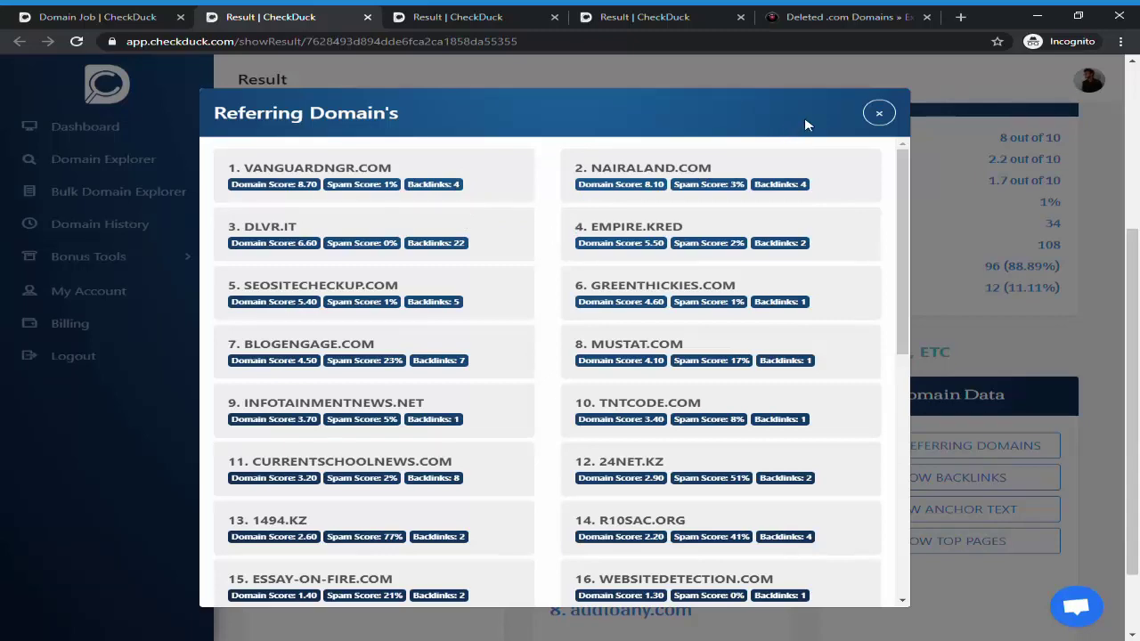
left_click(878, 114)
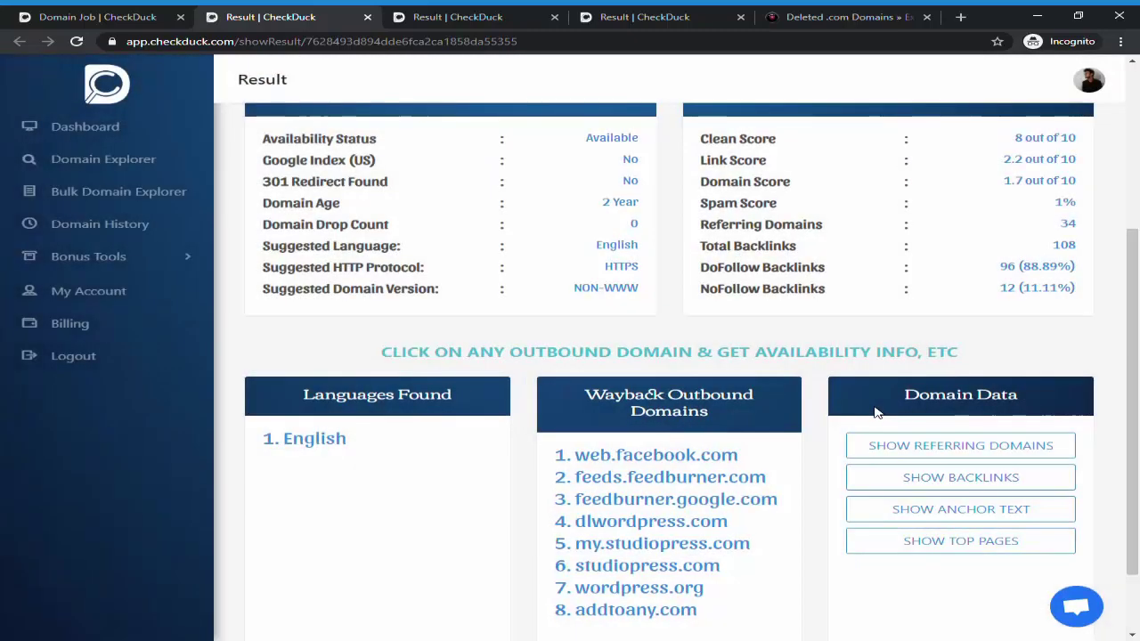
- Check the backlinks of healthhotlead.com and return to its score and Wayback summary
left_click(912, 478)
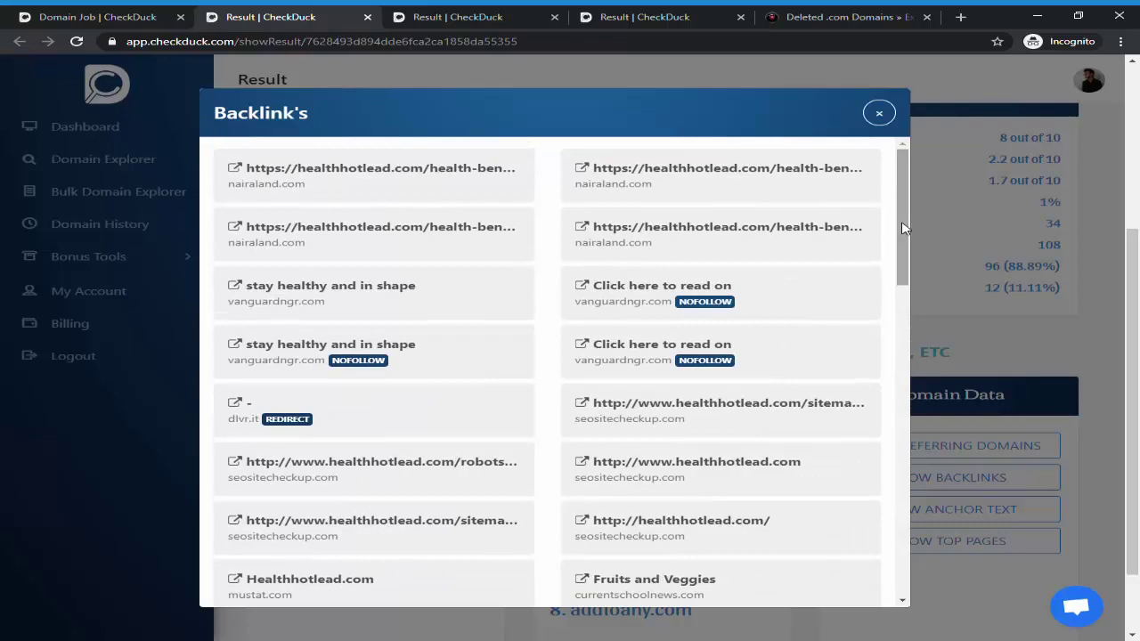
left_click(879, 114)
left_click_drag(1138, 232, 1135, 112)
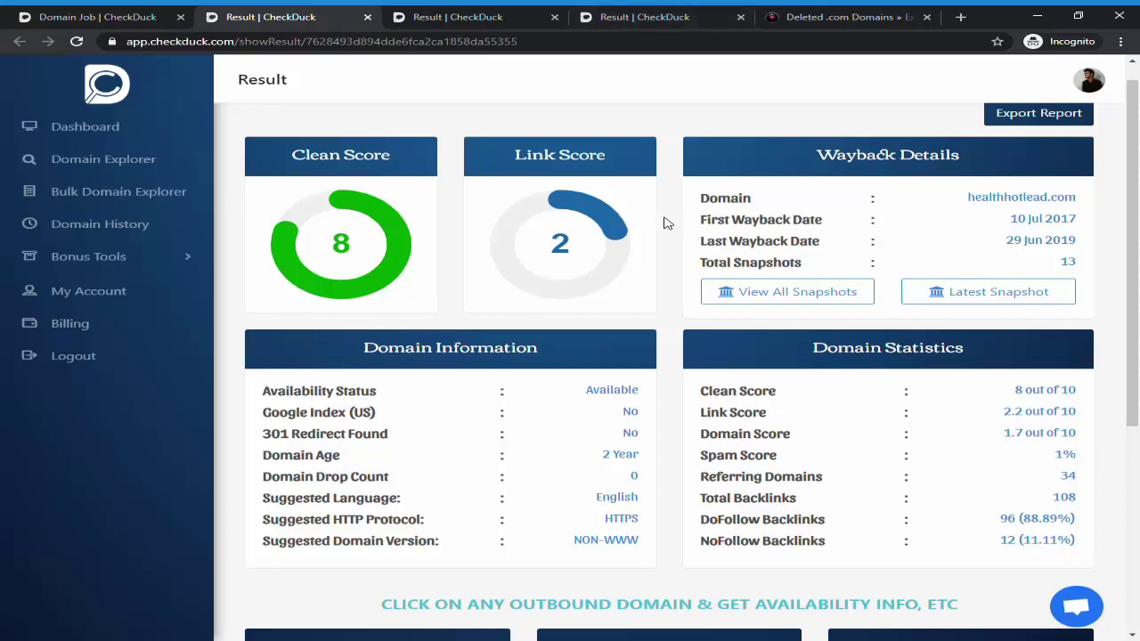
- Switch to the healthcaredevotee.com result and examine its scores, Wayback details, domain information and statistics
left_click(585, 15)
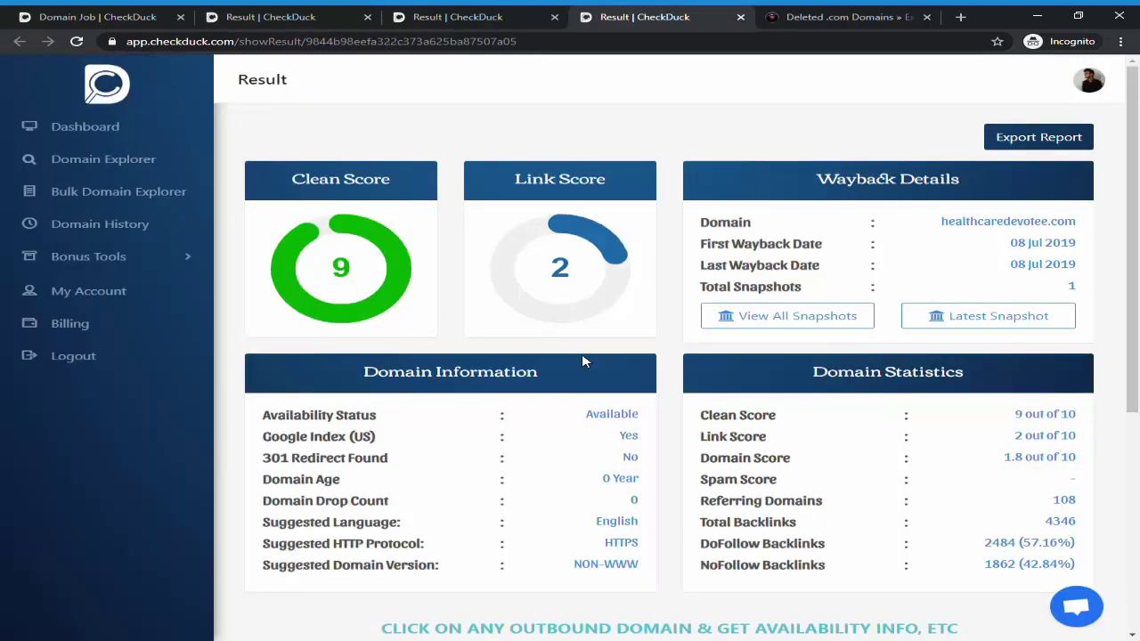
scroll(583, 361, "down", 2)
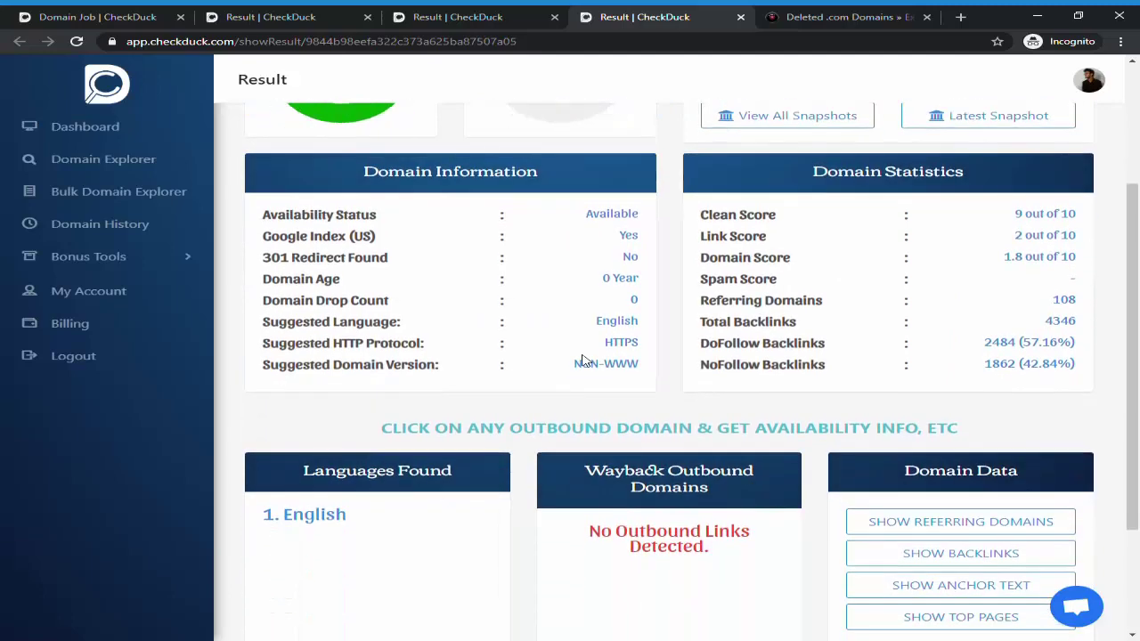
scroll(746, 407, "down", 1)
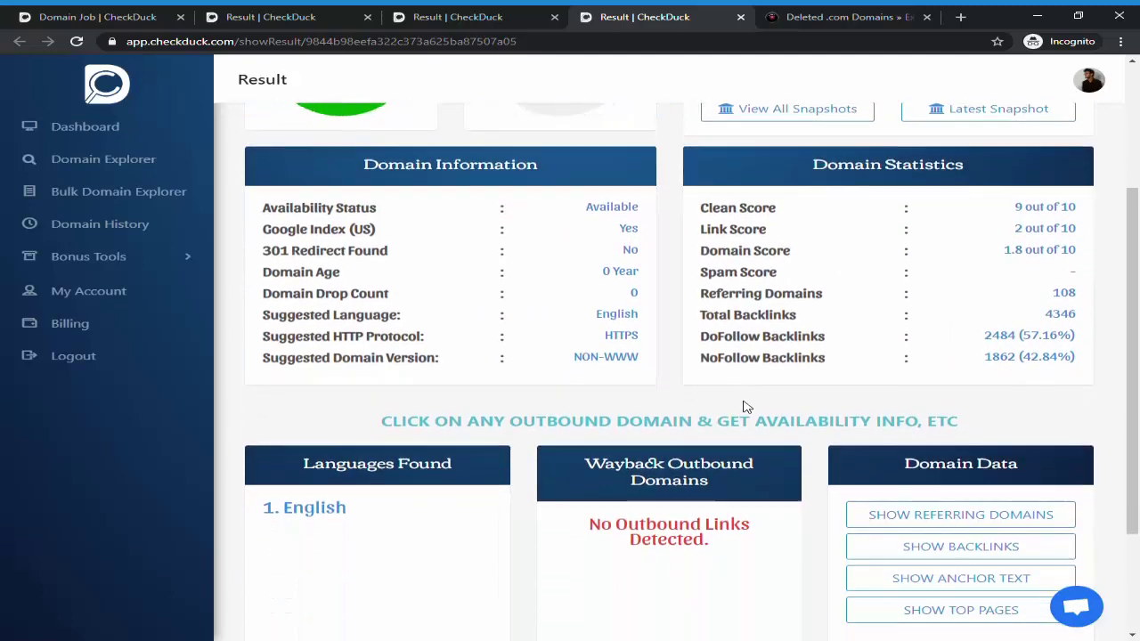
scroll(748, 407, "up", 2)
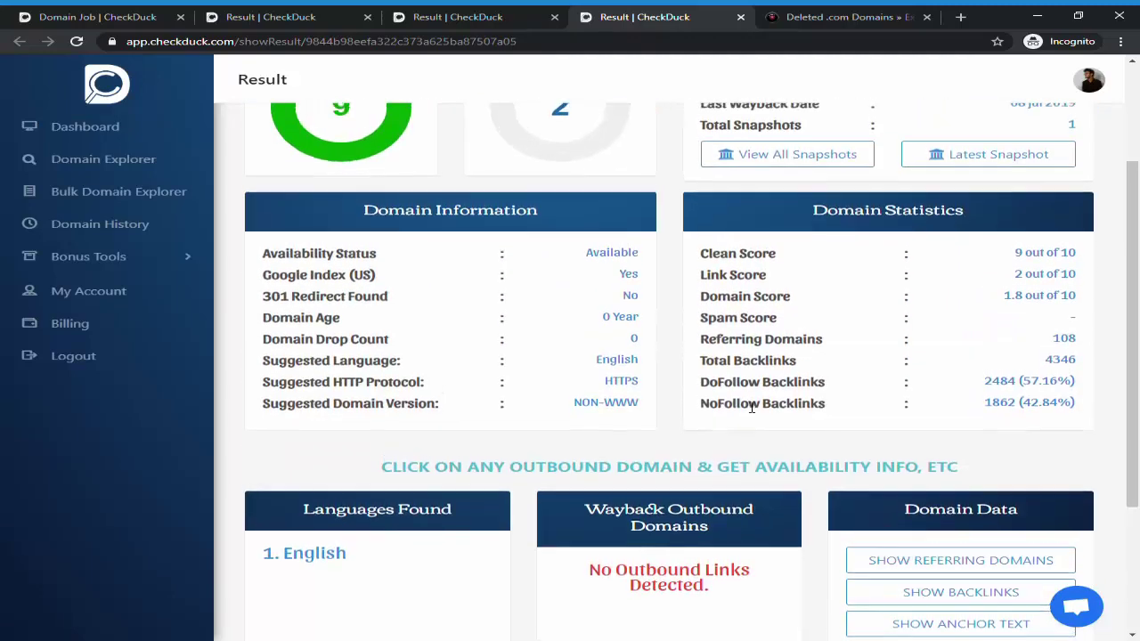
scroll(751, 407, "up", 2)
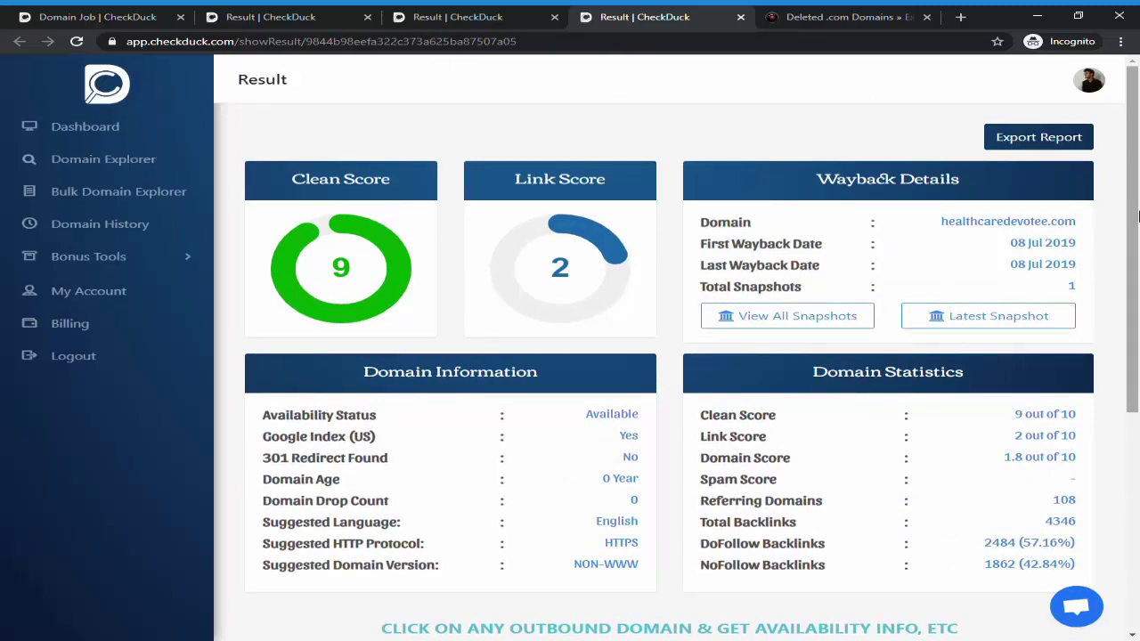
left_click_drag(1137, 216, 1137, 456)
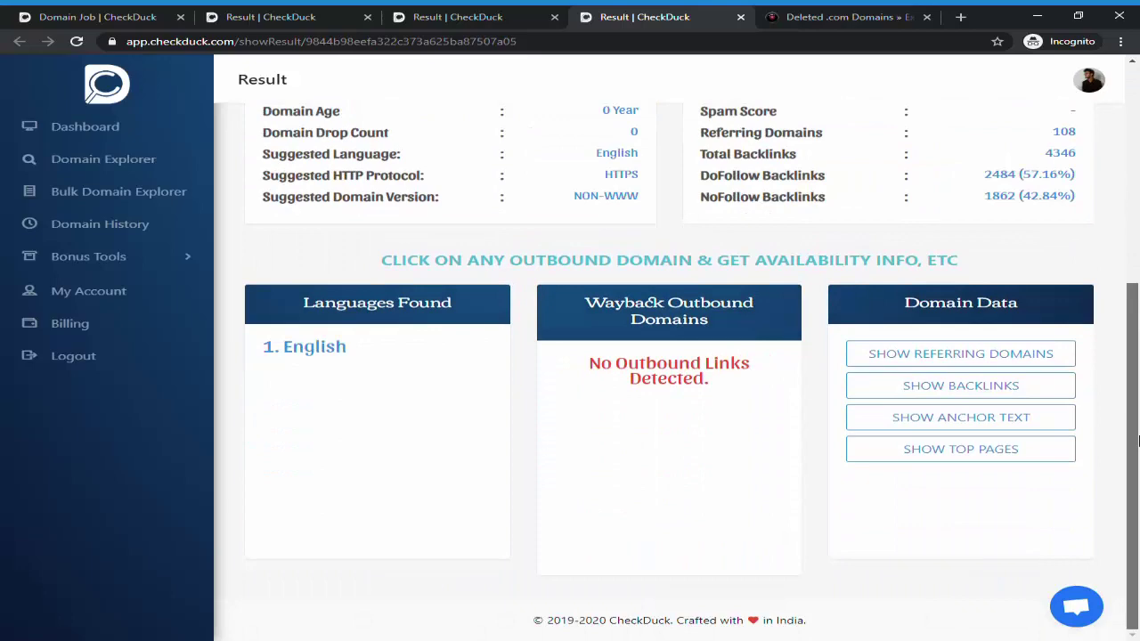
- Check the referring domains of healthcaredevotee.com and open its backlinks list
left_click(957, 353)
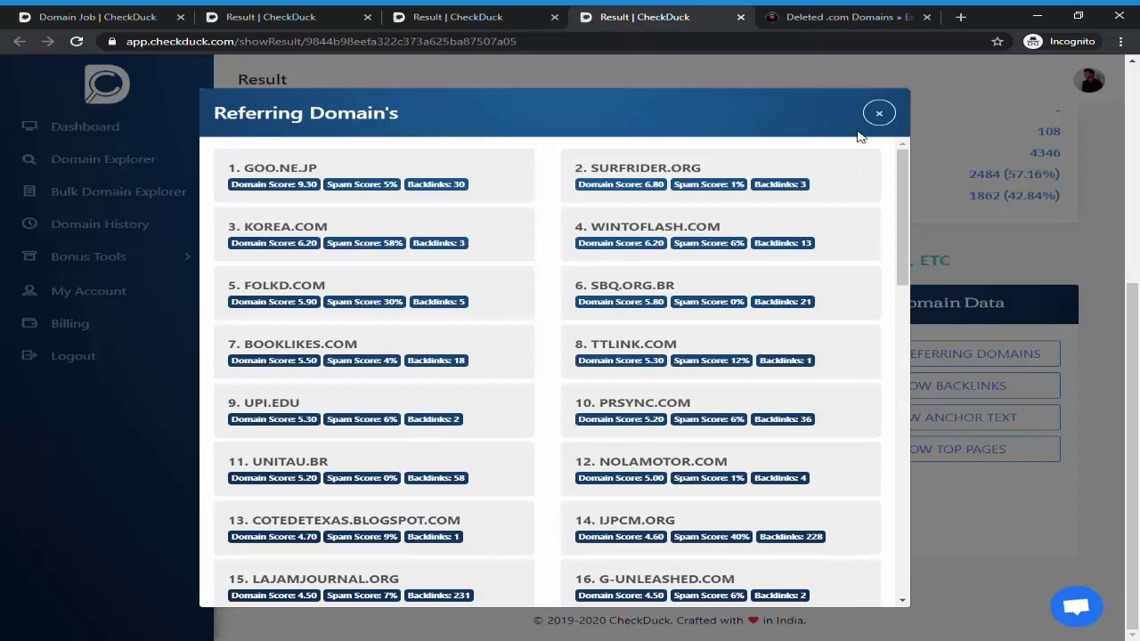
left_click(880, 112)
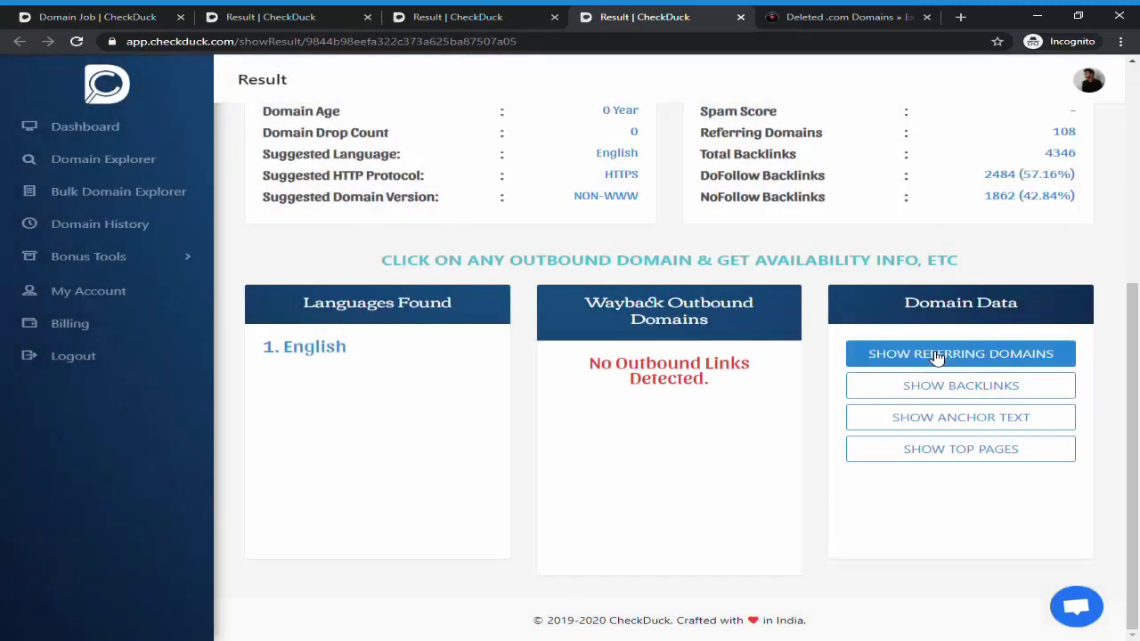
left_click(934, 383)
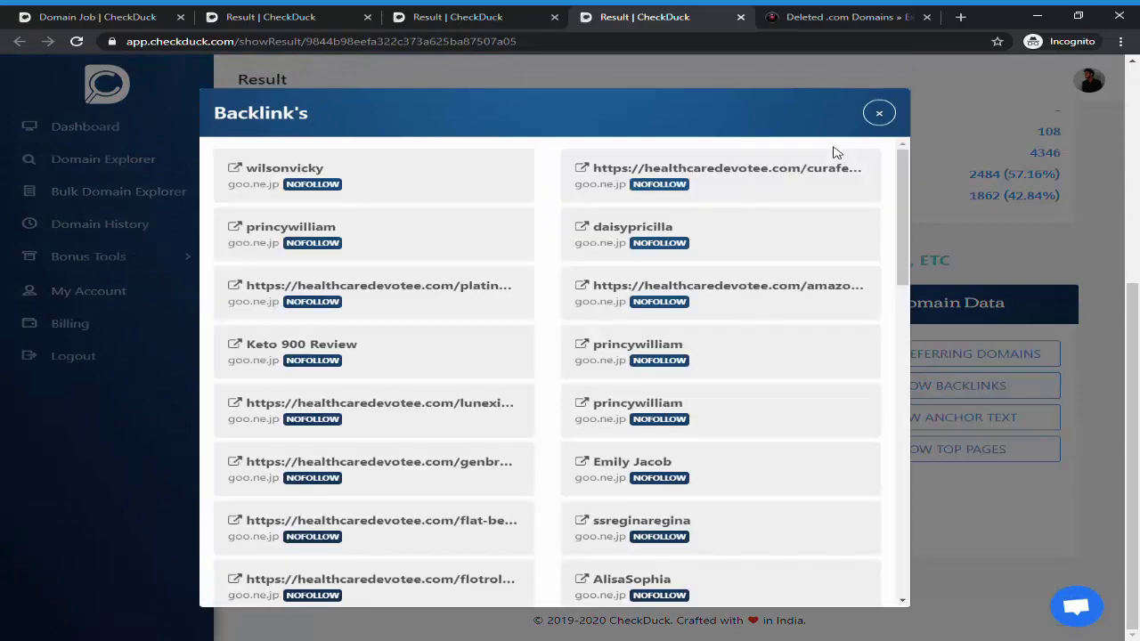
- Close the backlinks list and examine the top pages of healthcaredevotee.com with their referring domain counts
left_click(879, 113)
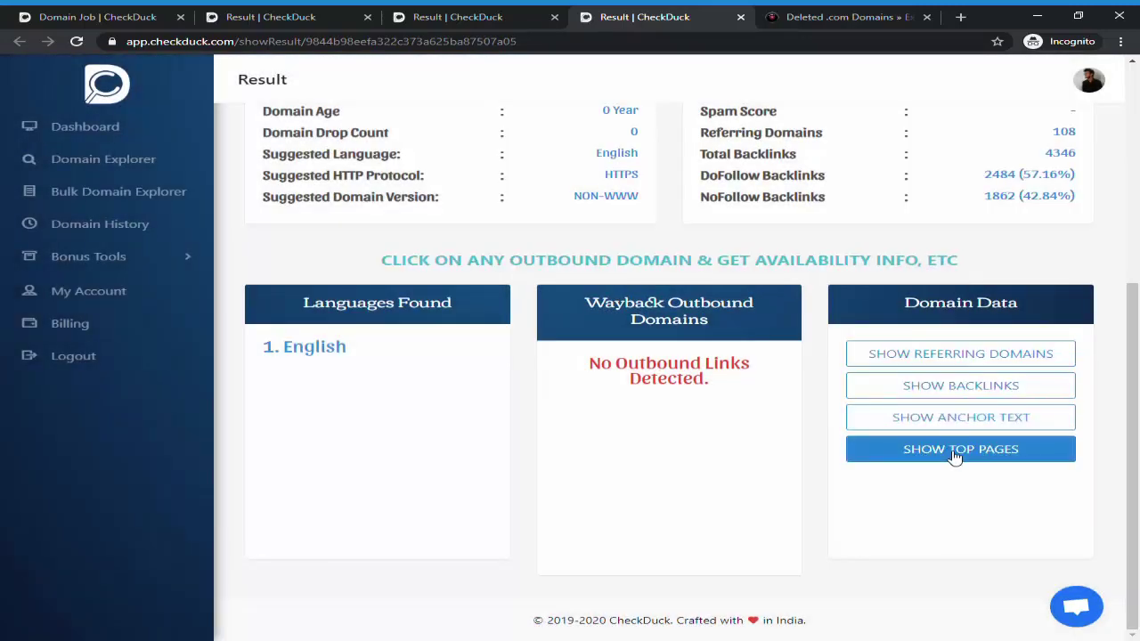
left_click(950, 450)
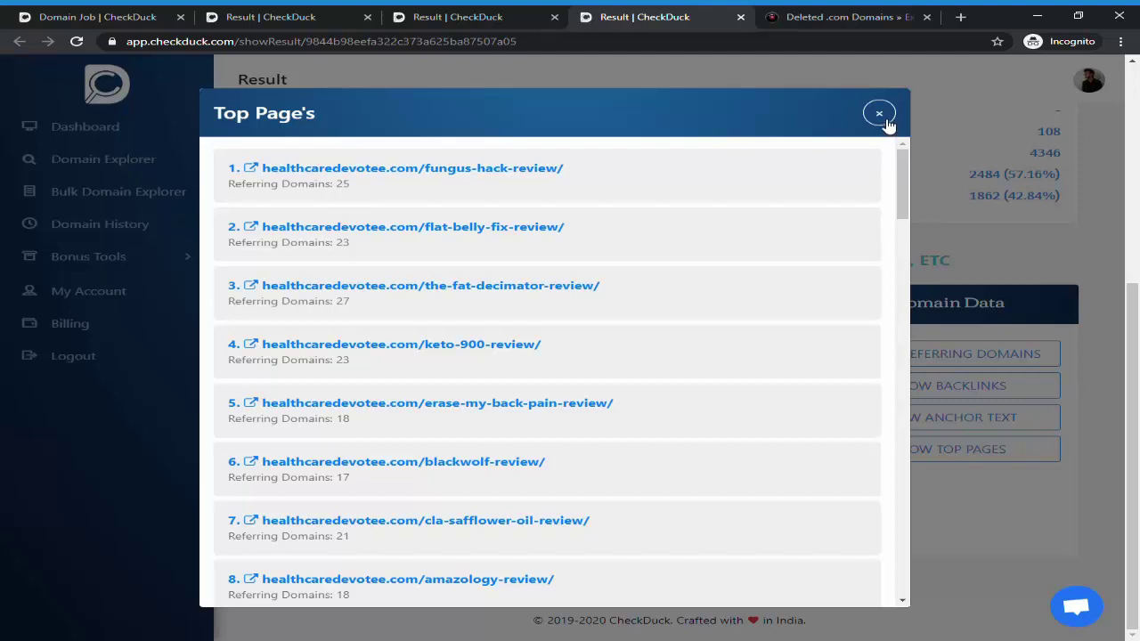
left_click_drag(902, 185, 917, 276)
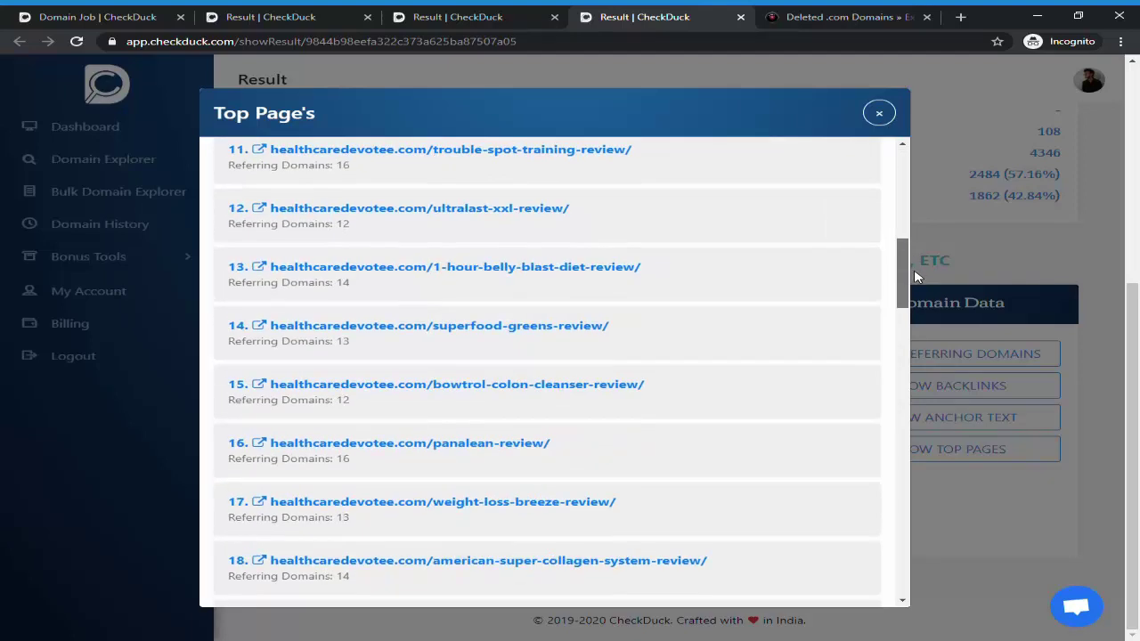
scroll(917, 276, "down", 2)
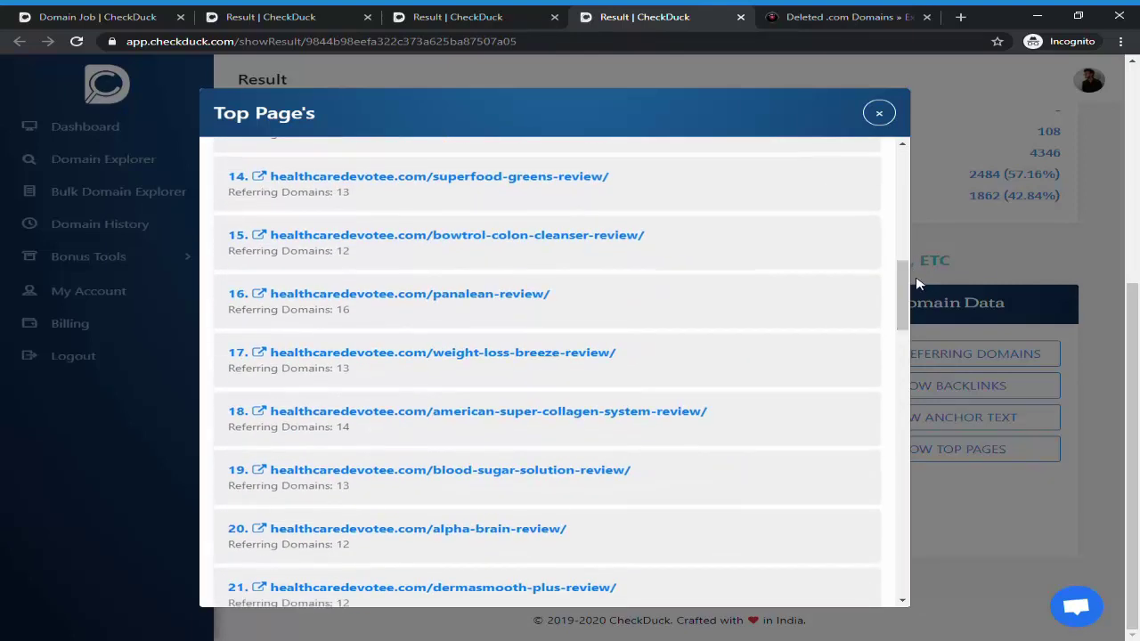
left_click_drag(917, 284, 904, 166)
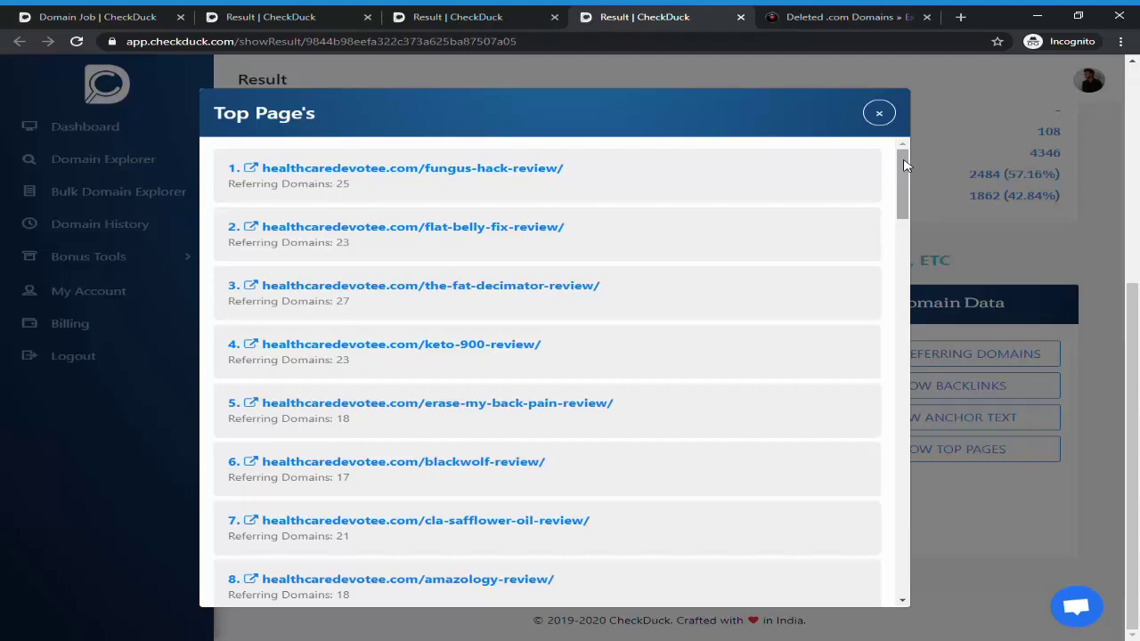
left_click_drag(904, 166, 919, 354)
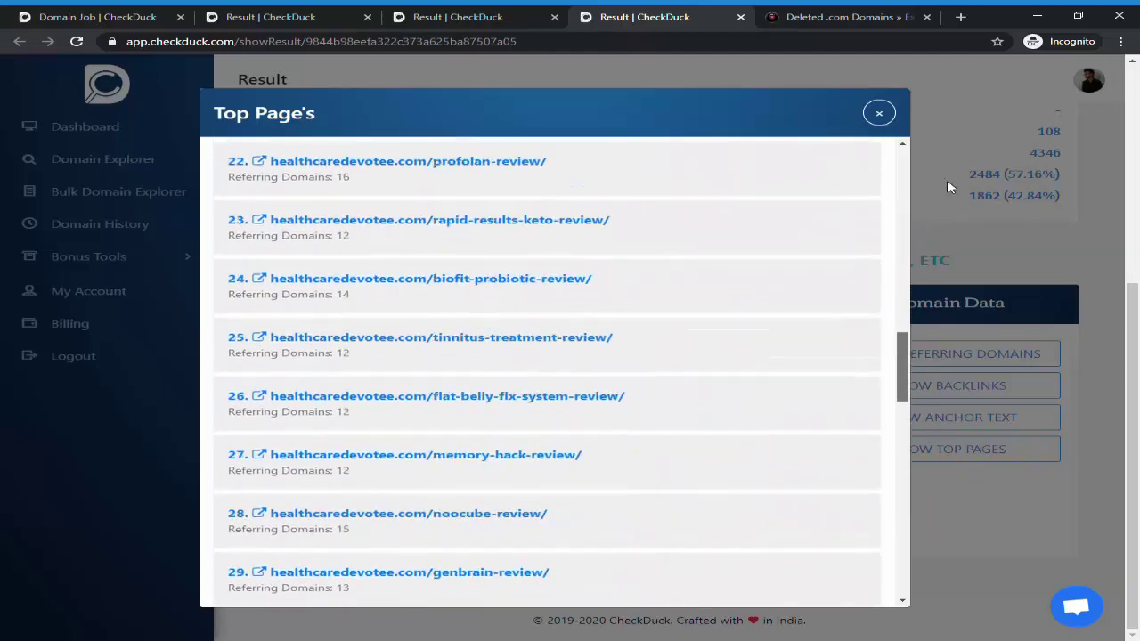
left_click_drag(948, 187, 940, 173)
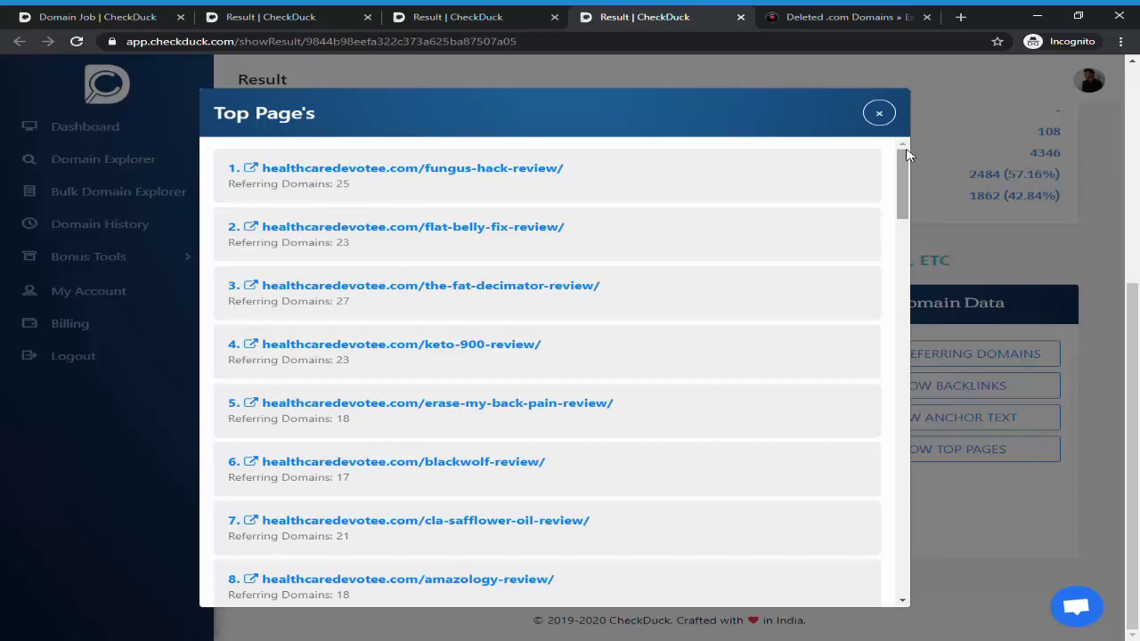
left_click(878, 113)
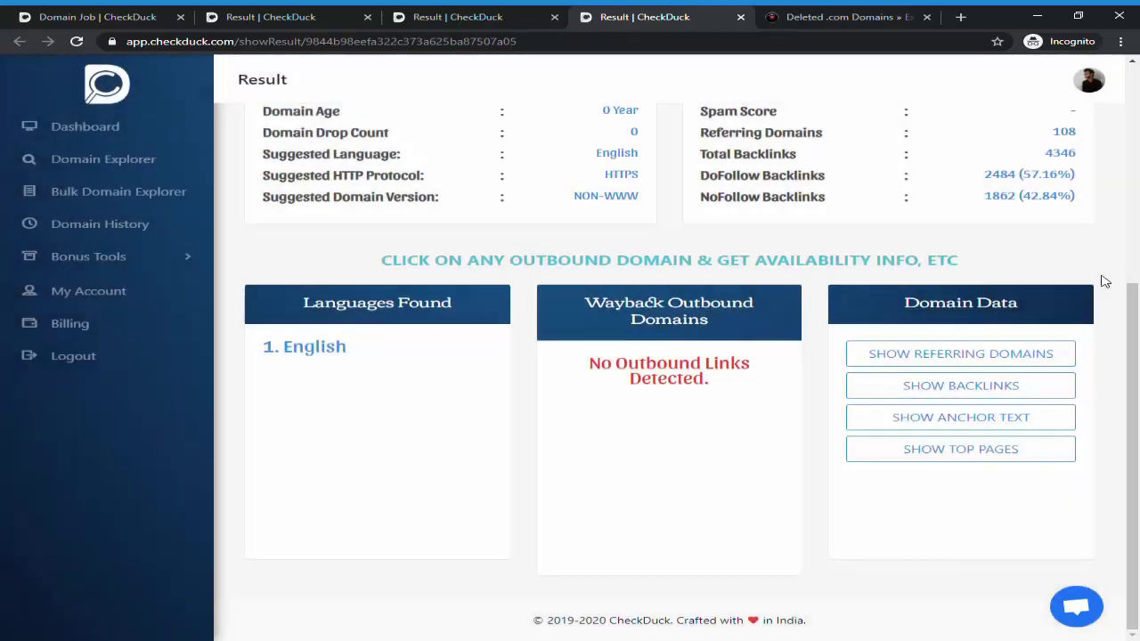
- View the latest Wayback snapshot of healthcaredevotee.com and return to its result page
scroll(1033, 303, "up", 4)
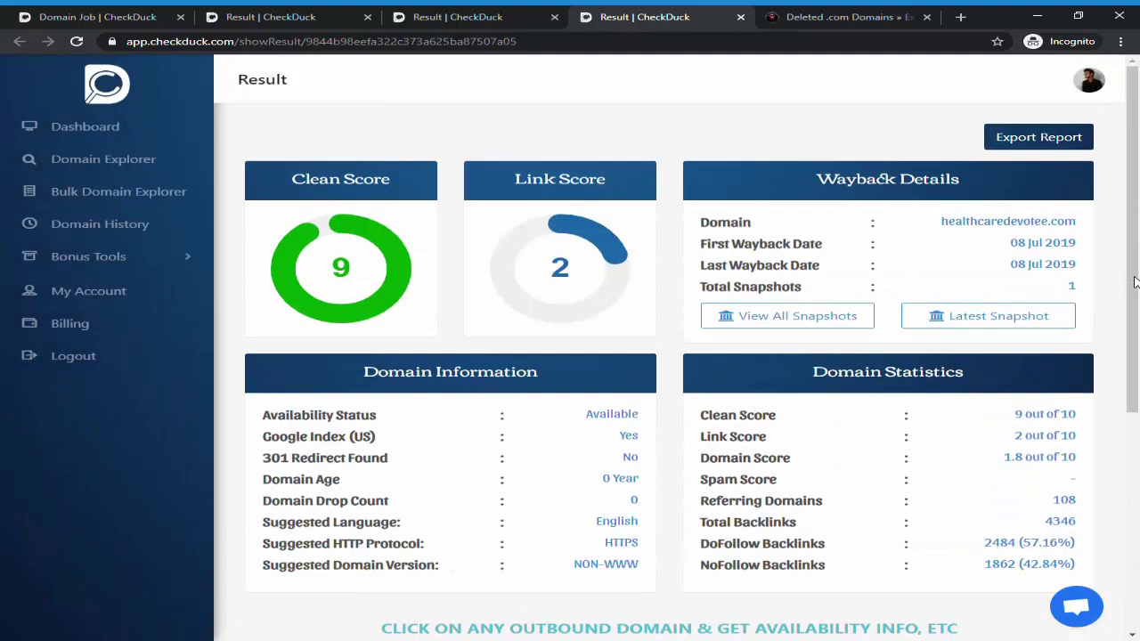
left_click(962, 328)
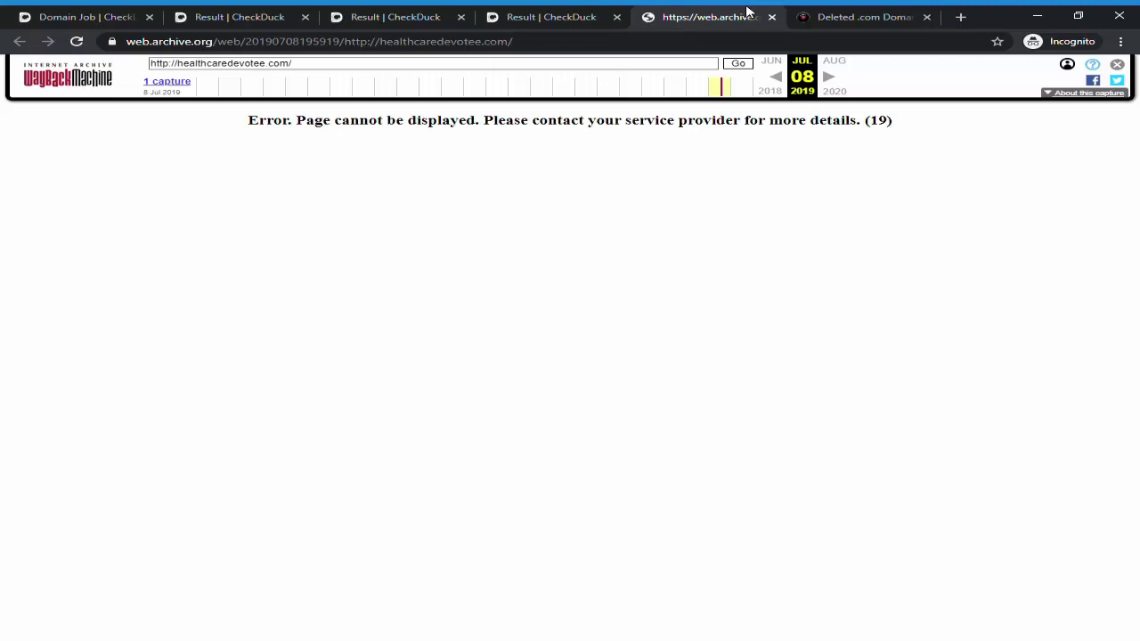
left_click(771, 18)
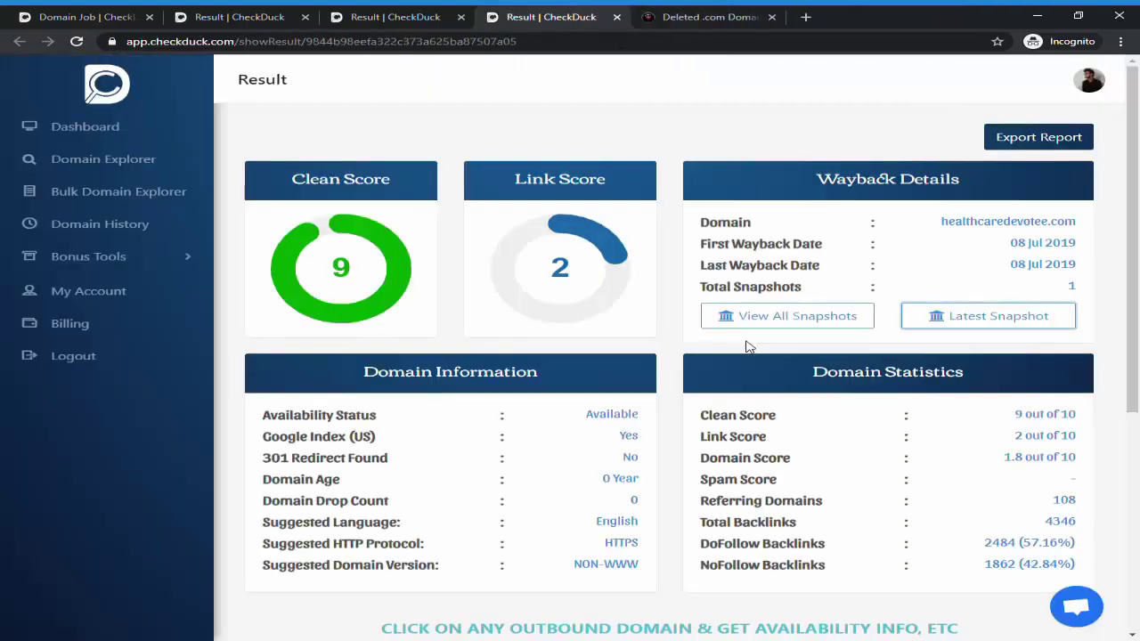
- Review the domain information and statistics of healthcaredevotee.com and check its backlinks list again
scroll(746, 384, "down", 2)
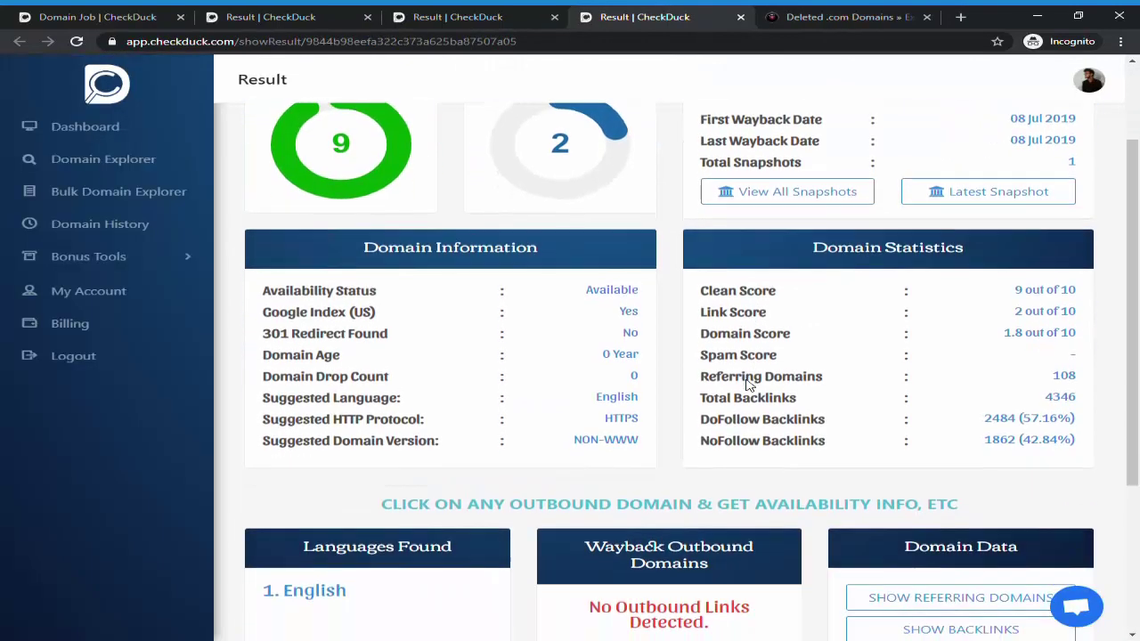
scroll(746, 385, "down", 2)
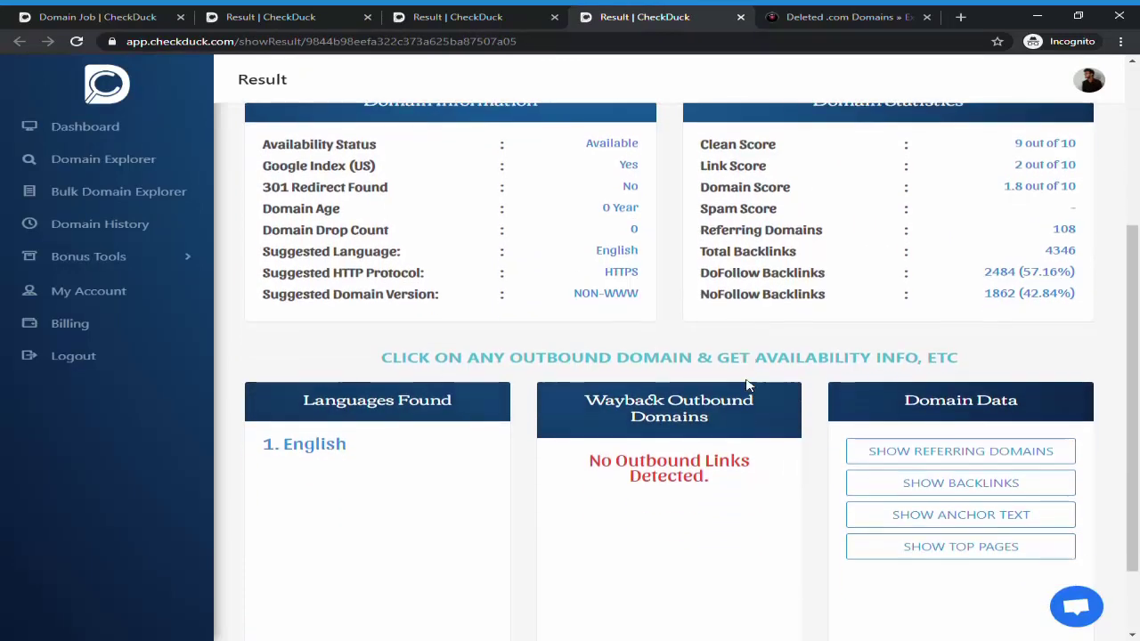
scroll(774, 353, "up", 4)
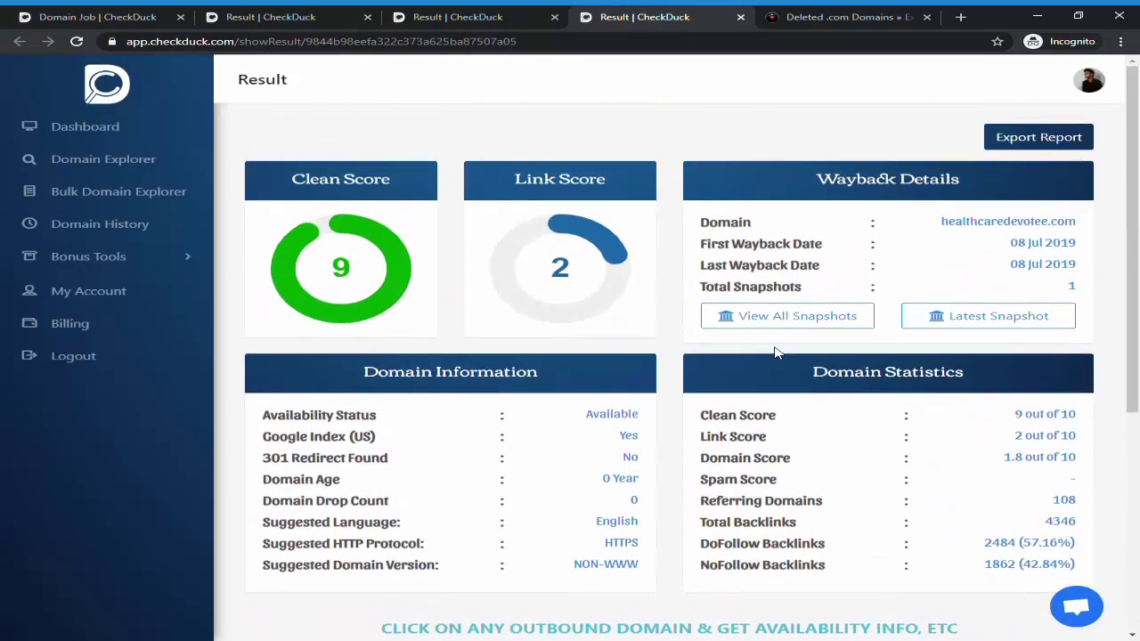
scroll(775, 354, "down", 3)
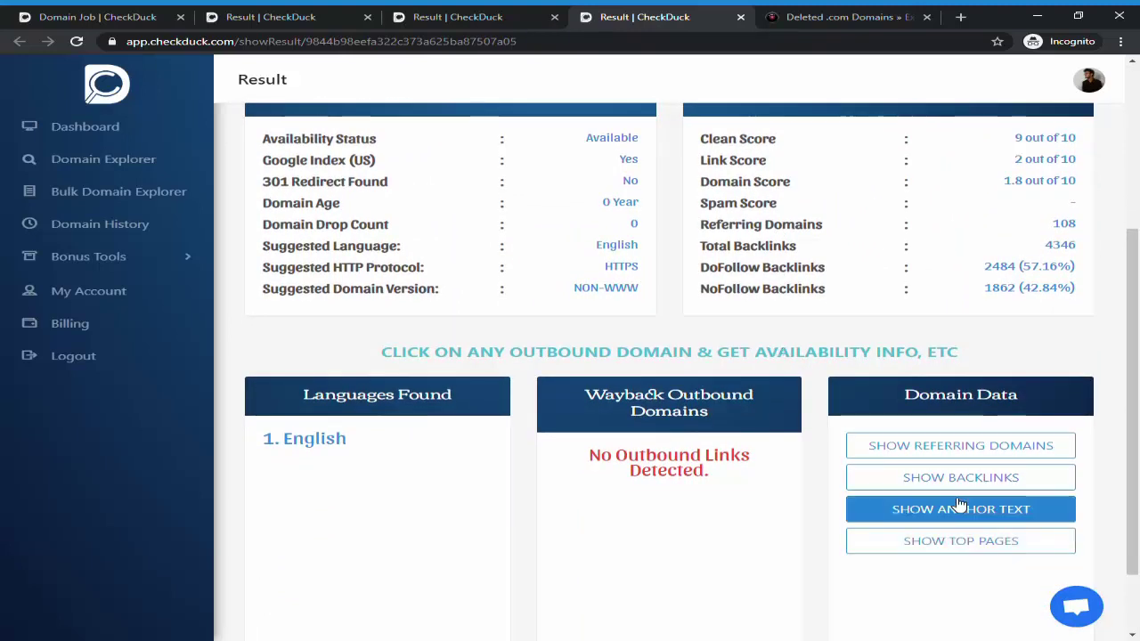
left_click(959, 481)
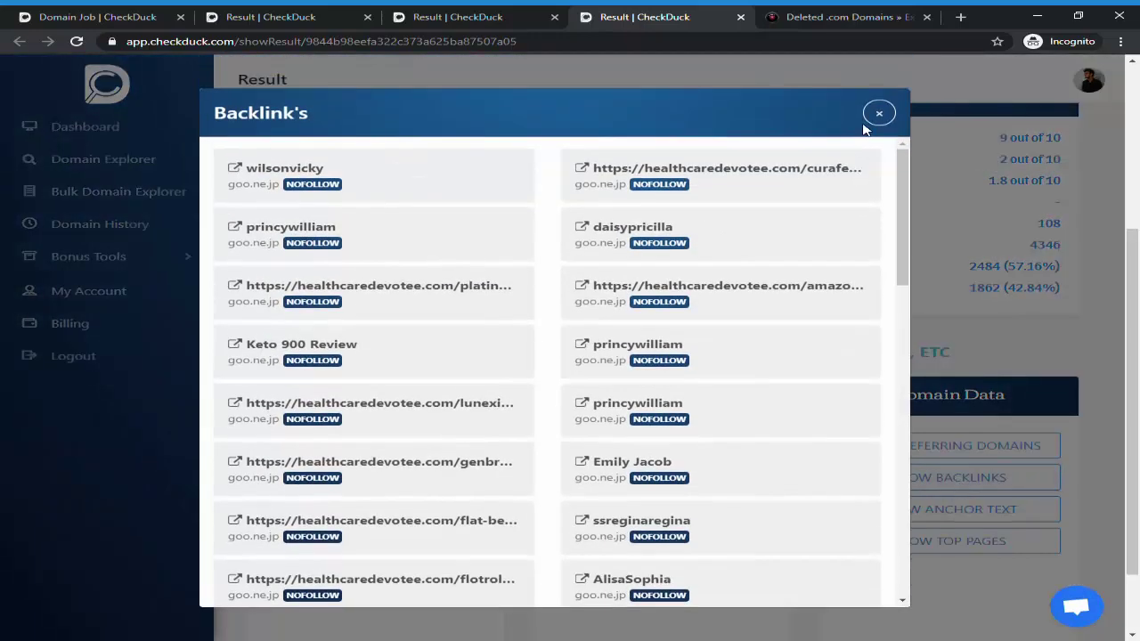
left_click(878, 114)
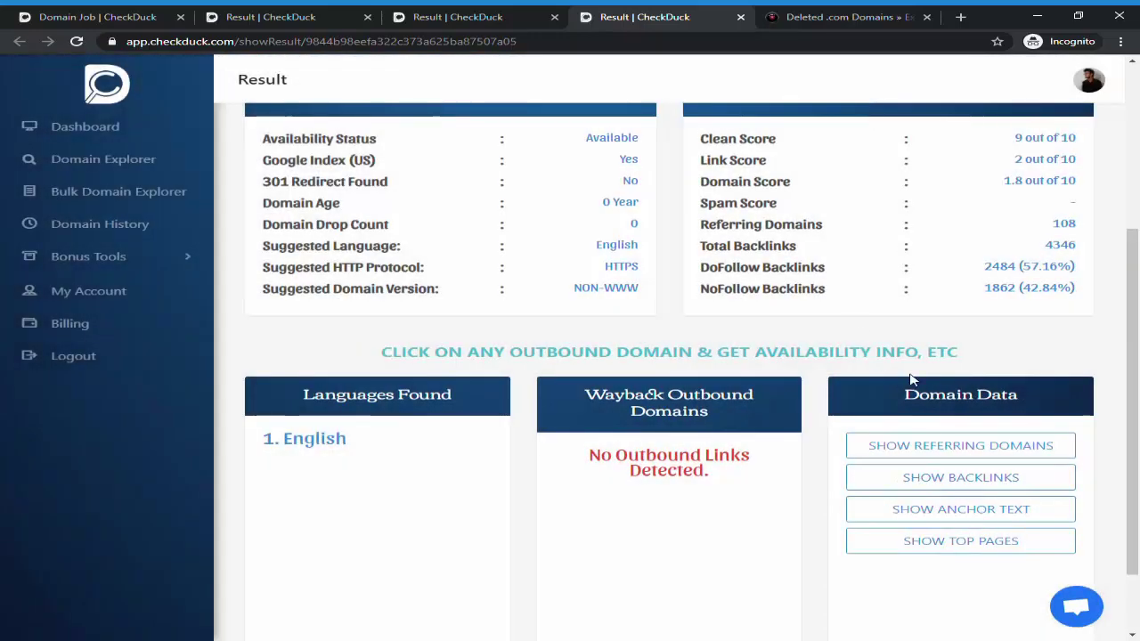
- Recheck the top pages of healthcaredevotee.com and return to its scores and Wayback details
left_click(954, 541)
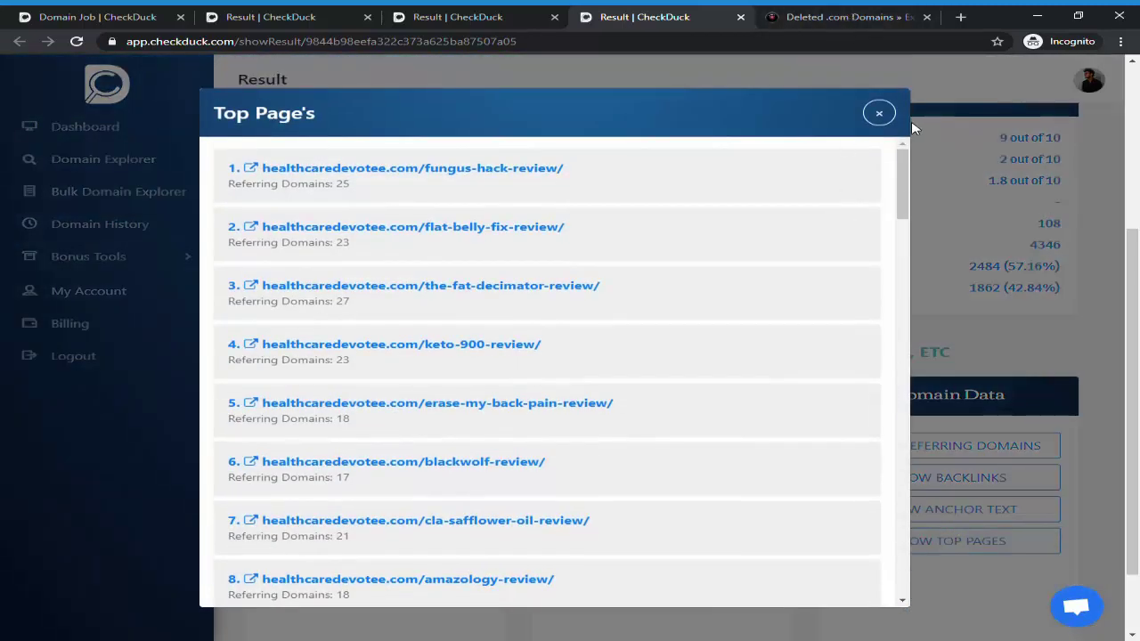
scroll(905, 178, "down", 6)
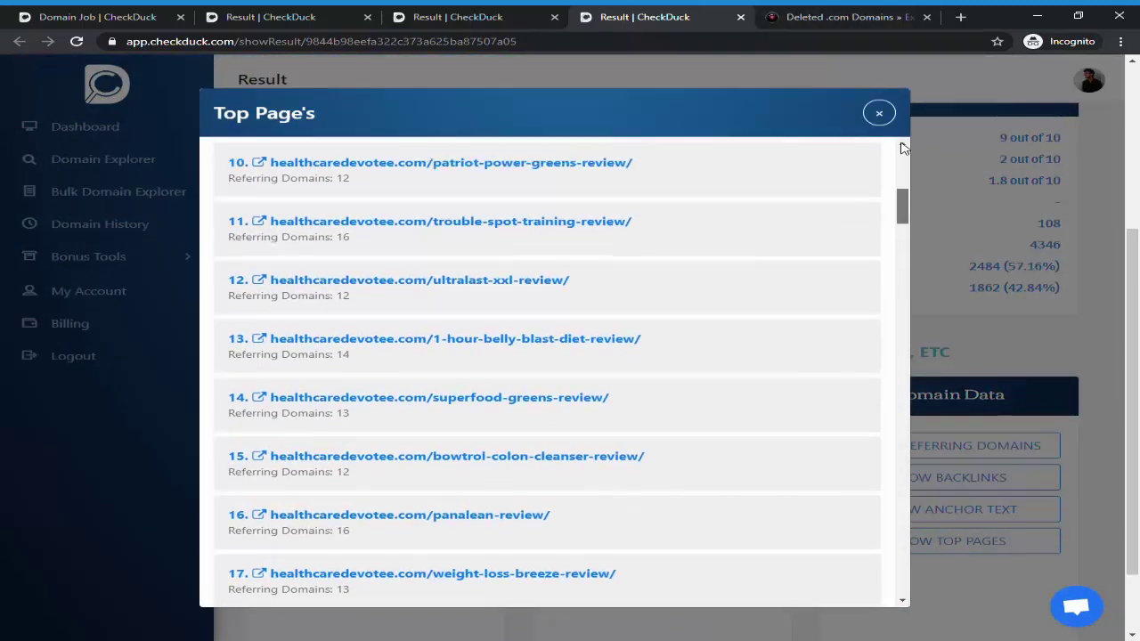
scroll(901, 151, "up", 6)
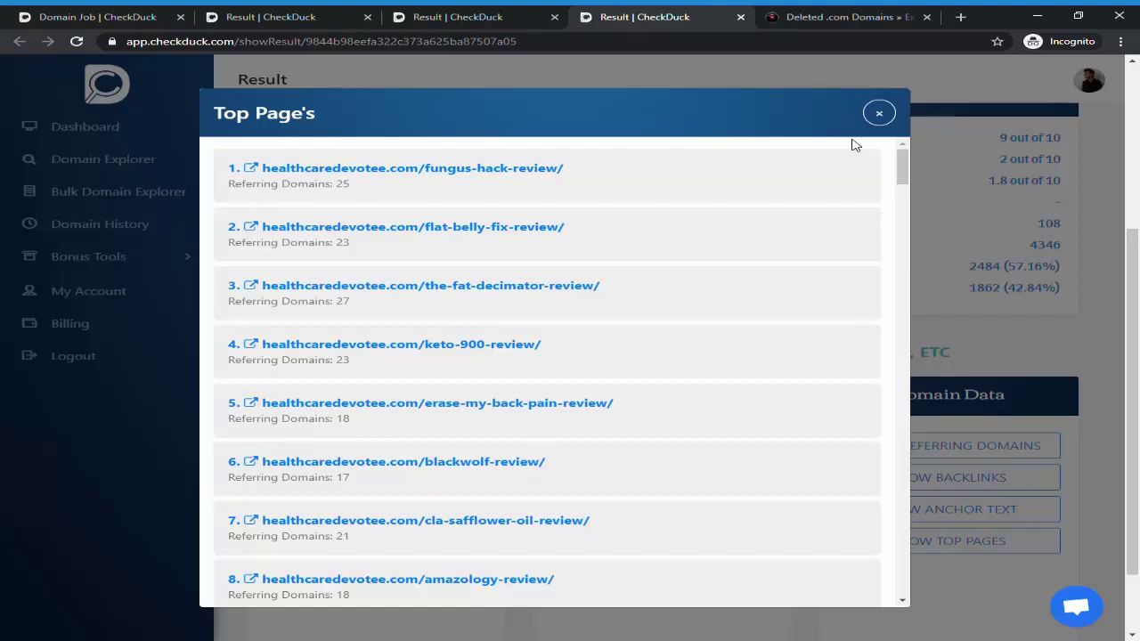
left_click(879, 113)
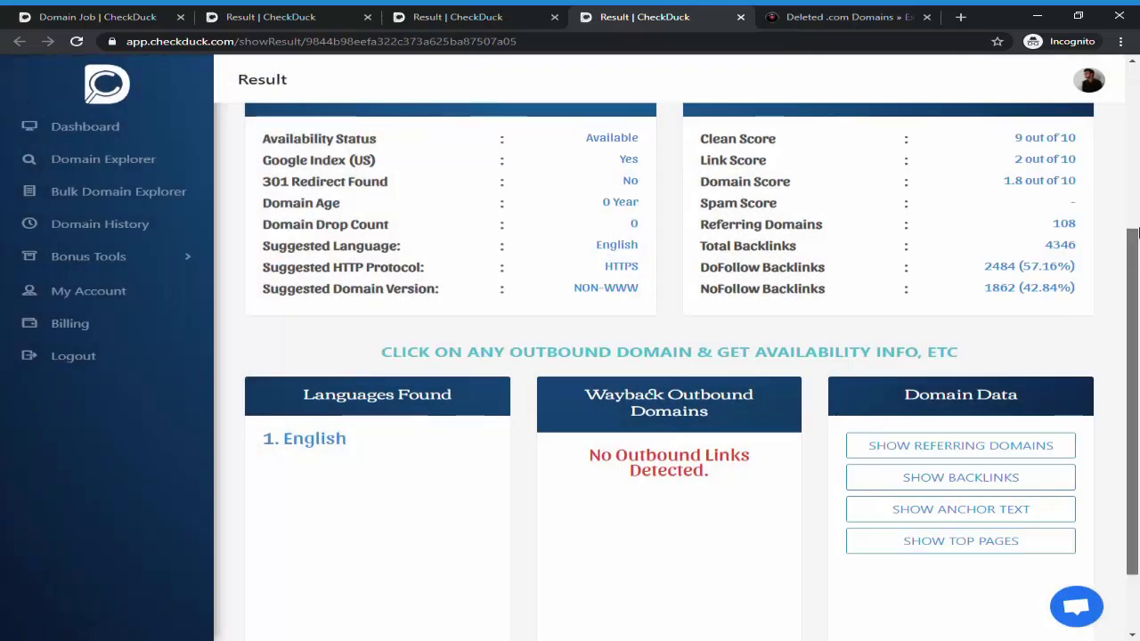
left_click_drag(1136, 252, 1136, 122)
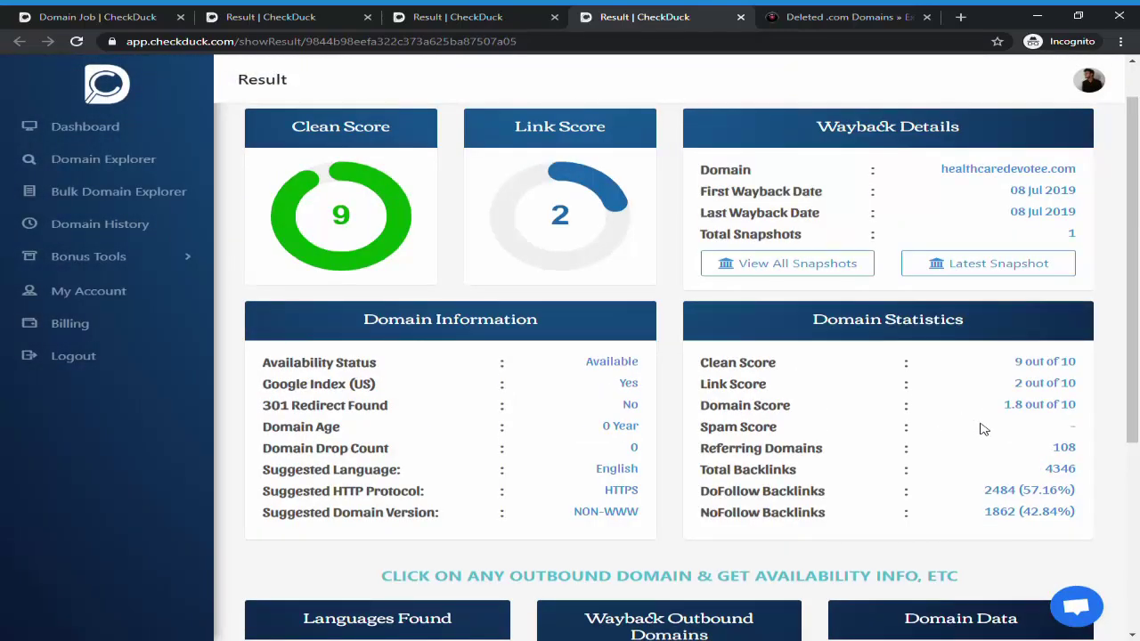
mouse_move(1136, 285)
left_mouse_down()
mouse_move(1137, 463)
mouse_move(1137, 239)
mouse_move(1137, 349)
mouse_move(1137, 267)
left_mouse_up()
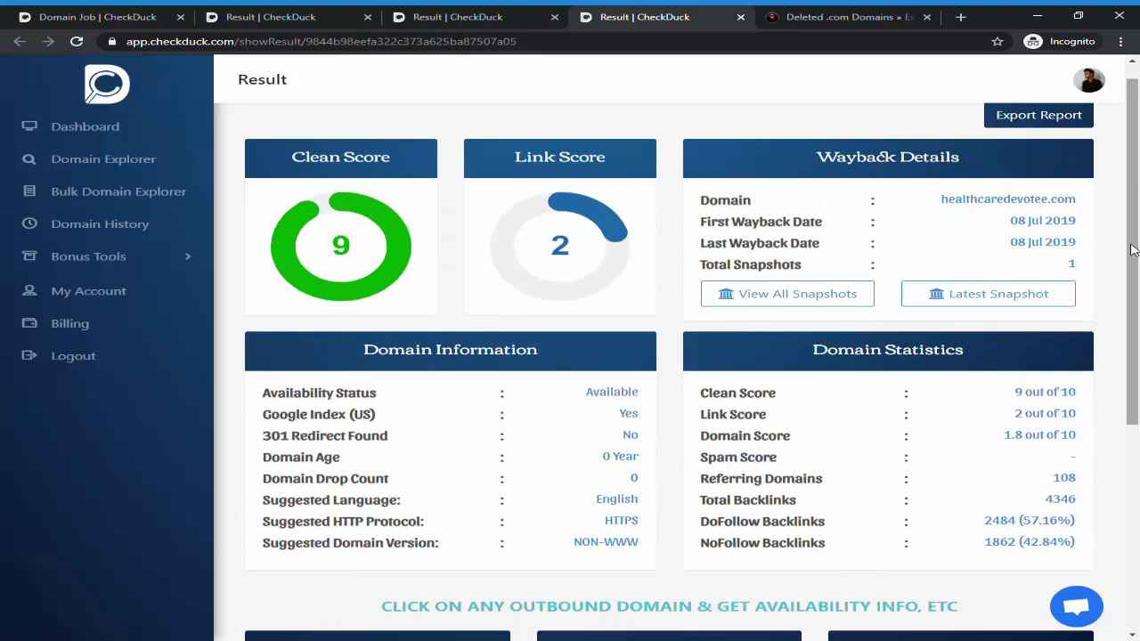
- Compare the healthhotlead.com and myhealthbodycoach.com results, including the latter's referring domains, and return to the healthcaredevotee.com result
left_click(335, 19)
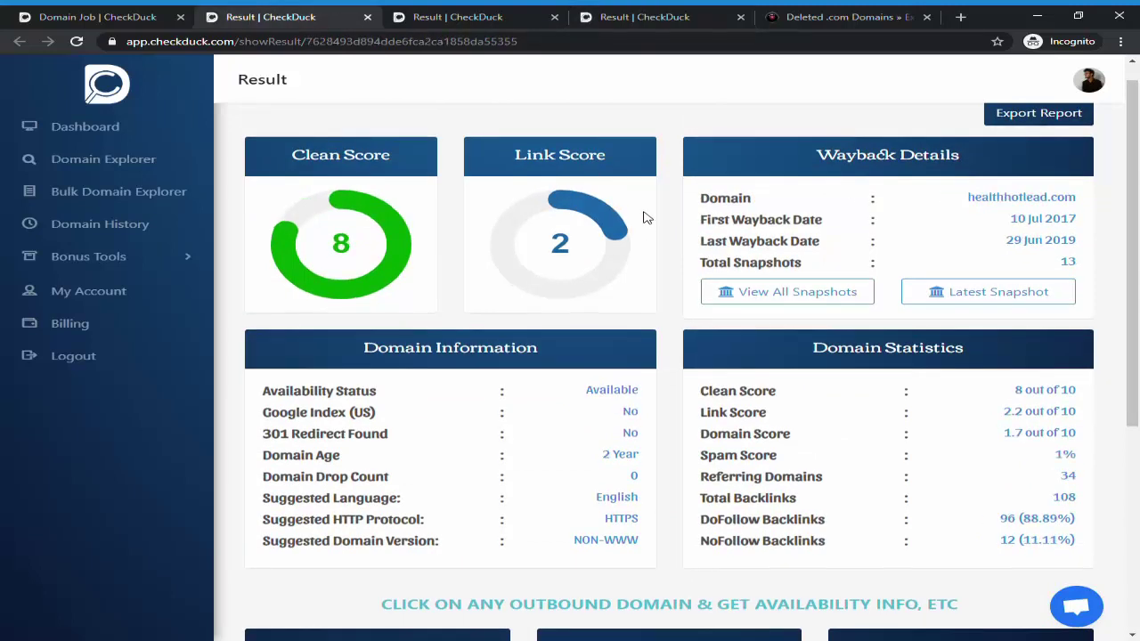
left_click(452, 14)
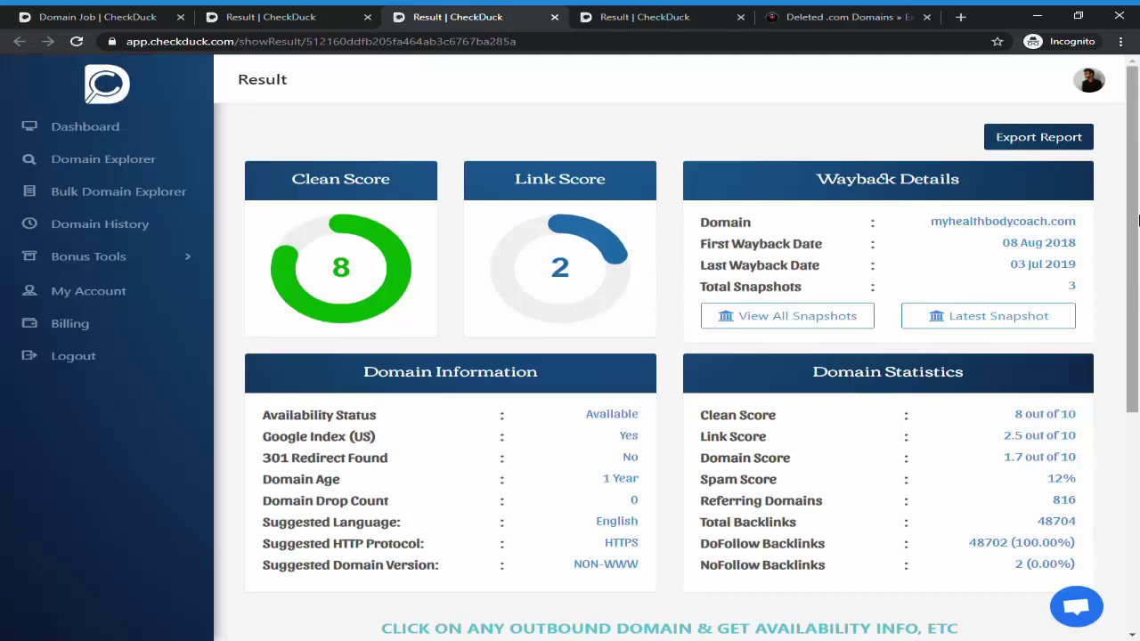
left_click_drag(1138, 220, 1138, 381)
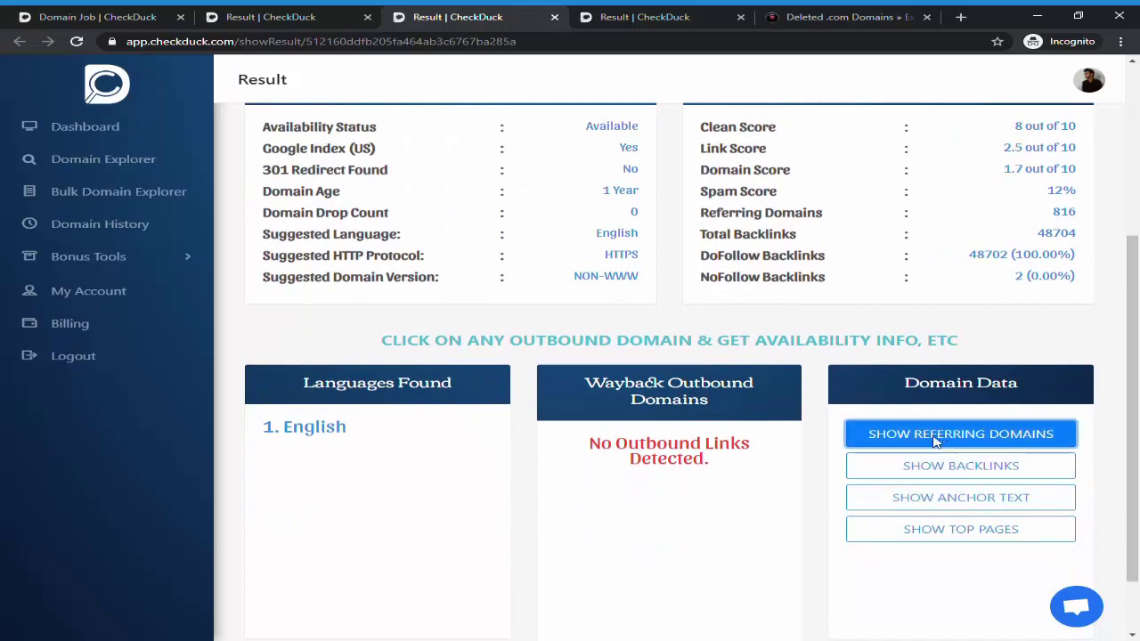
left_click(935, 435)
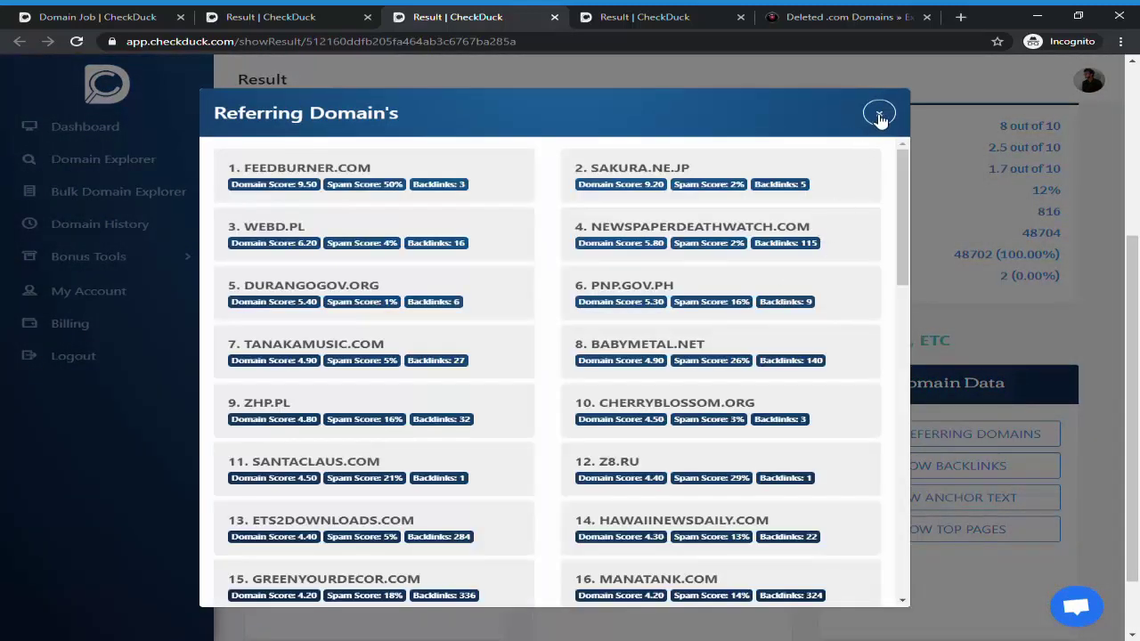
left_click(878, 113)
left_click(650, 11)
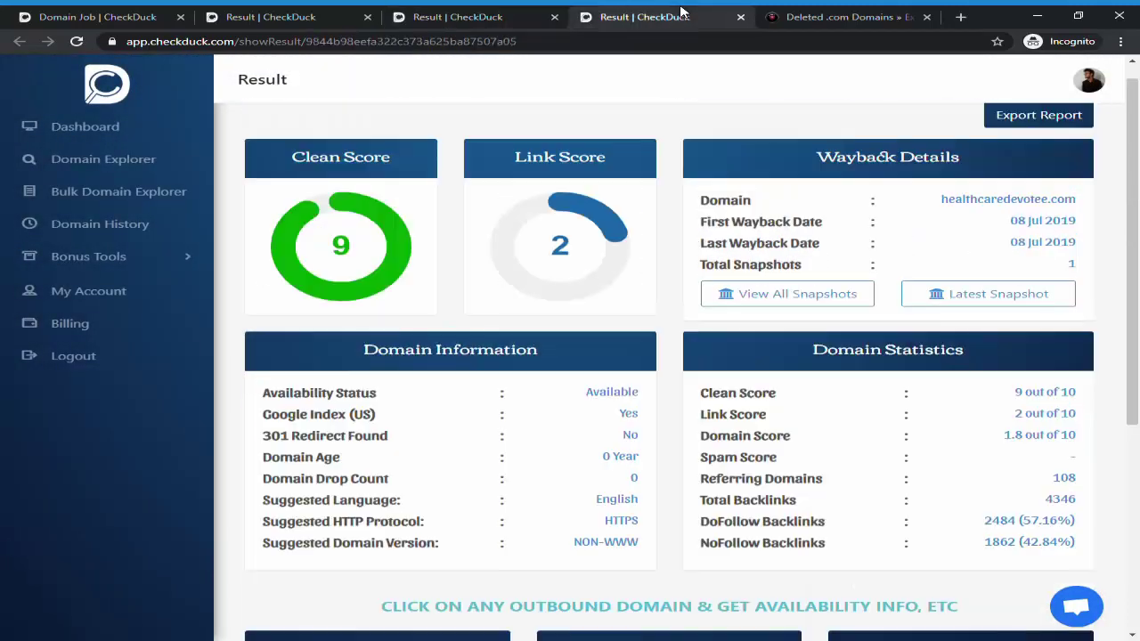
key("ctrl+shift+Tab")
key("ctrl+shift+Tab")
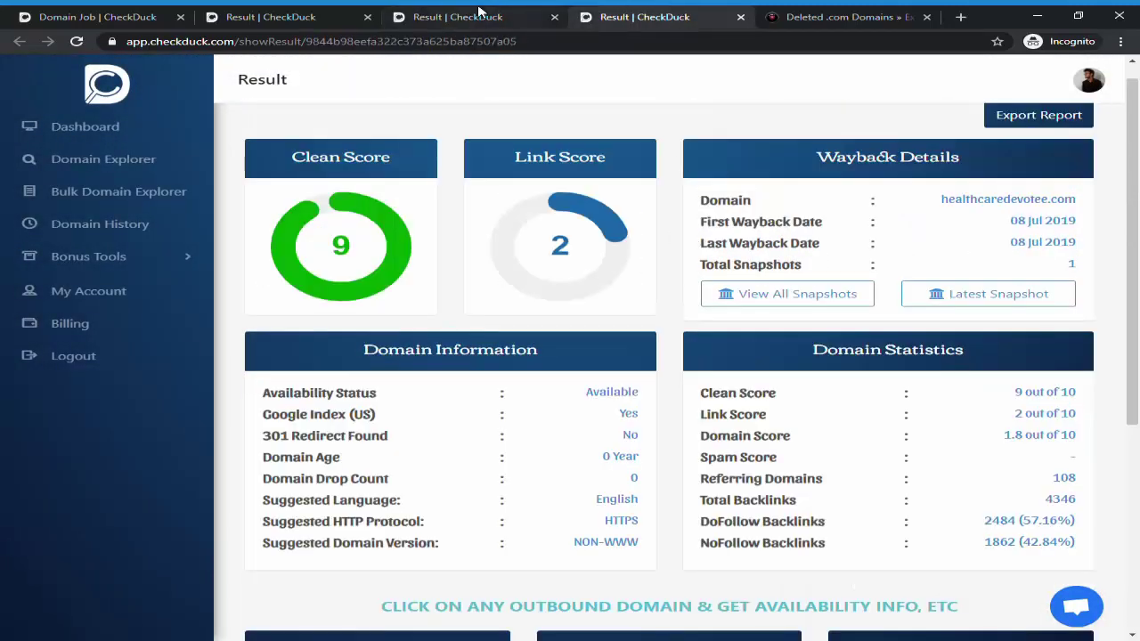
- Switch to the ExpiredDomains.net deleted .com list and examine the domains and the update interval note below them
left_click(818, 14)
scroll(494, 304, "down", 1)
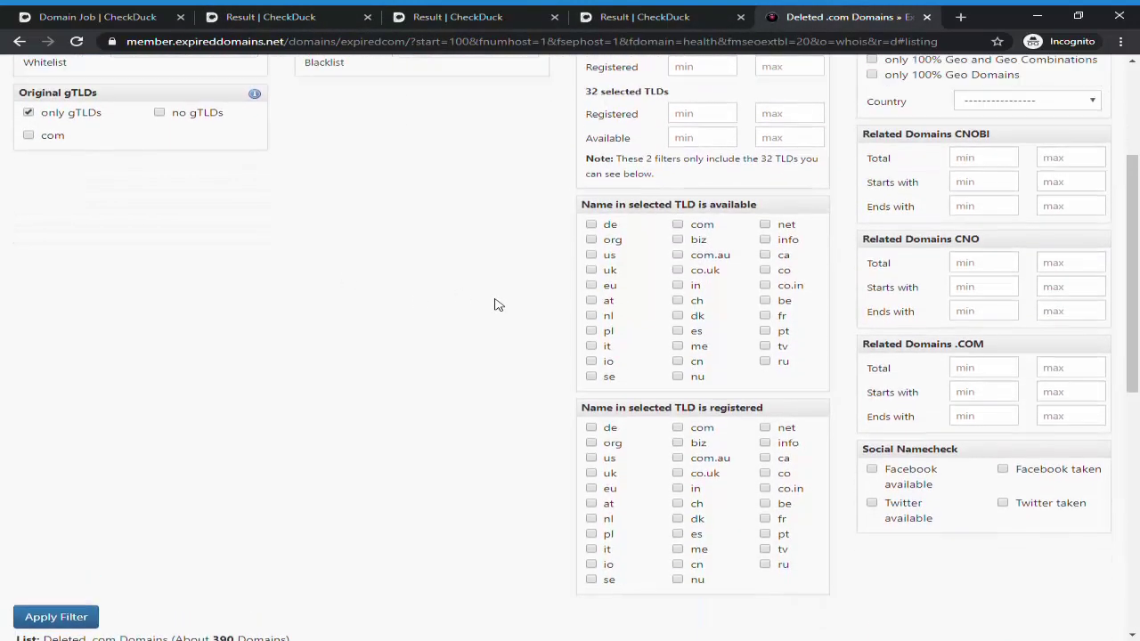
scroll(494, 305, "up", 2)
scroll(497, 304, "down", 4)
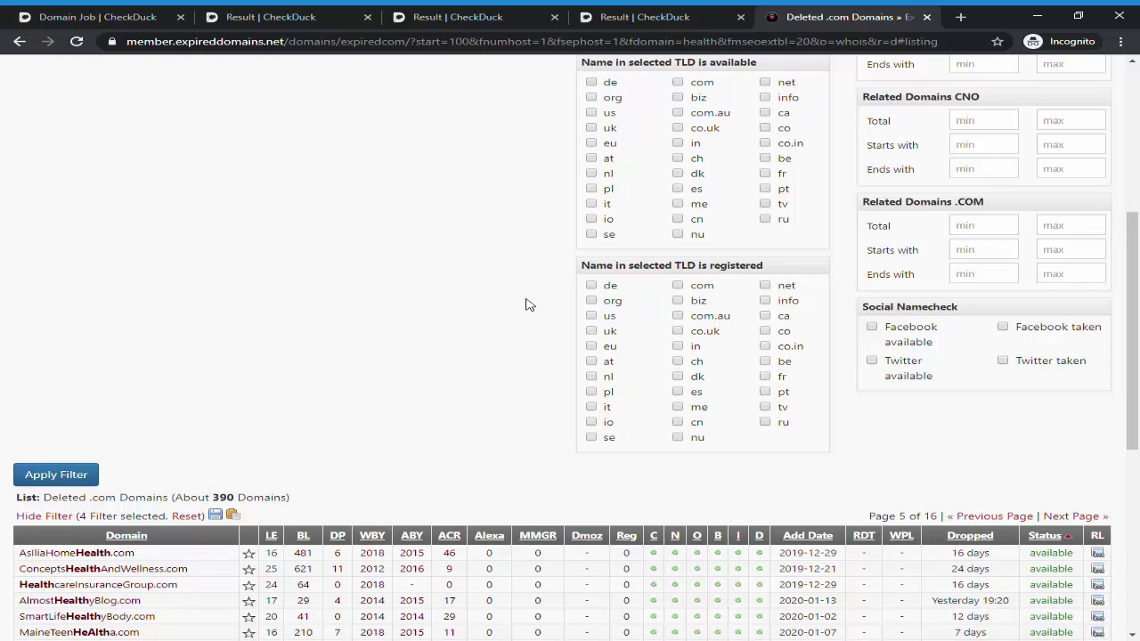
left_click(1137, 469)
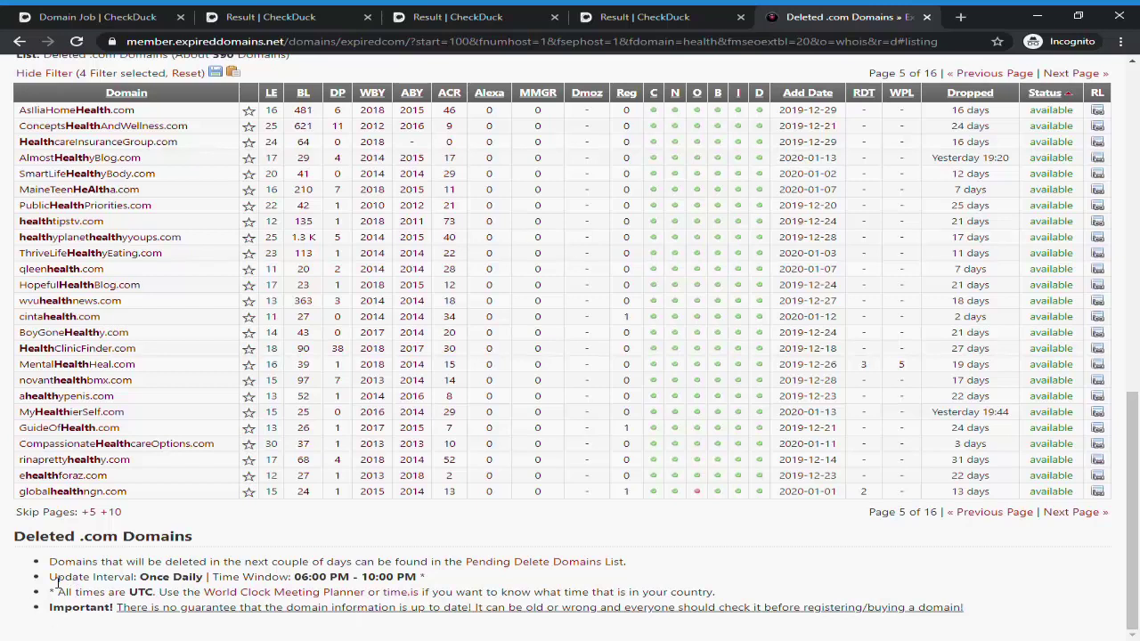
left_click_drag(50, 577, 189, 583)
left_click(190, 583)
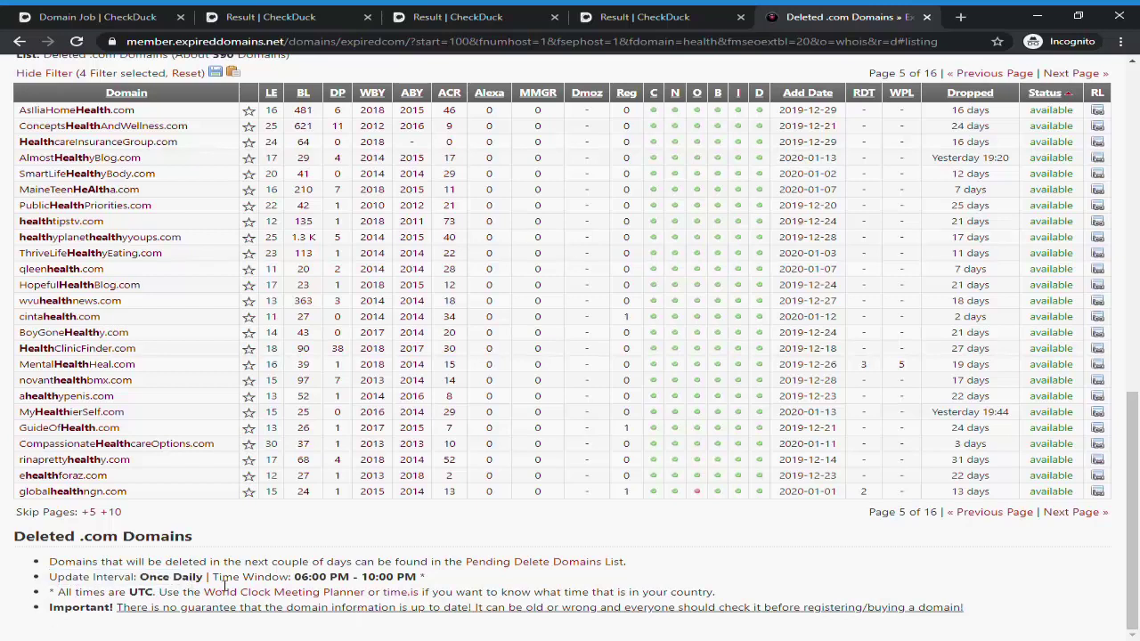